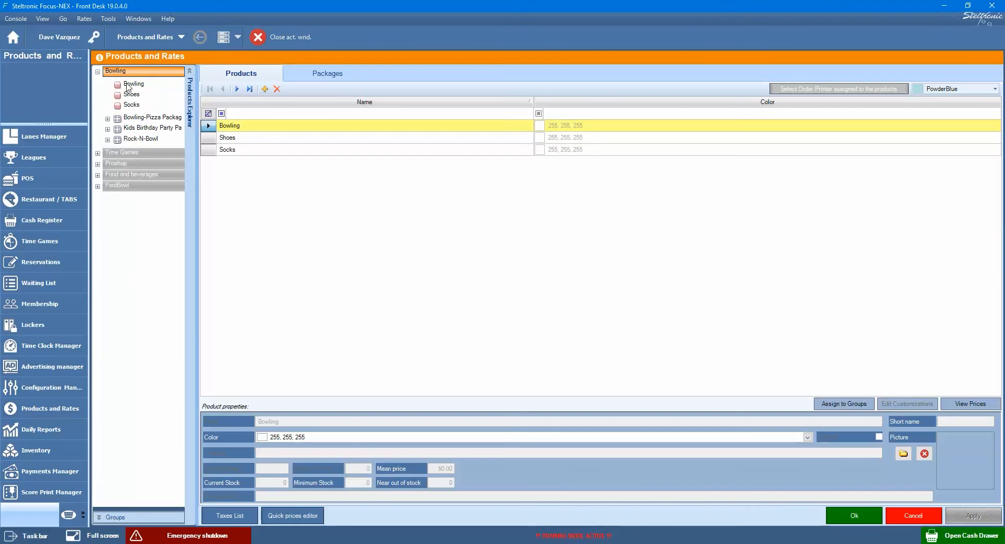
- Open the Bowling product's rates, disable the Hourly Bowling rate and exclude Monday from the Special Price rate
double_click(127, 85)
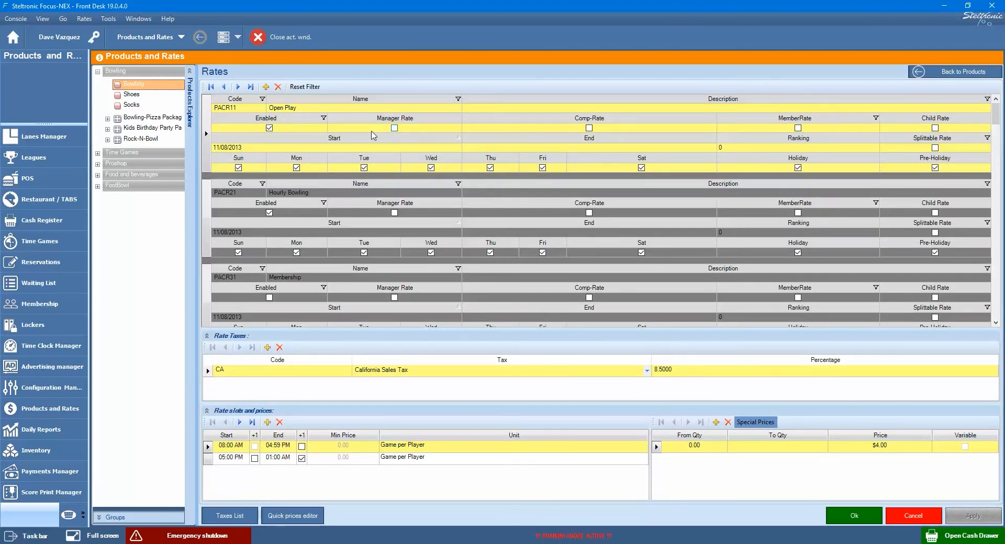
click(311, 213)
scroll(313, 247, down, 3)
click(312, 251)
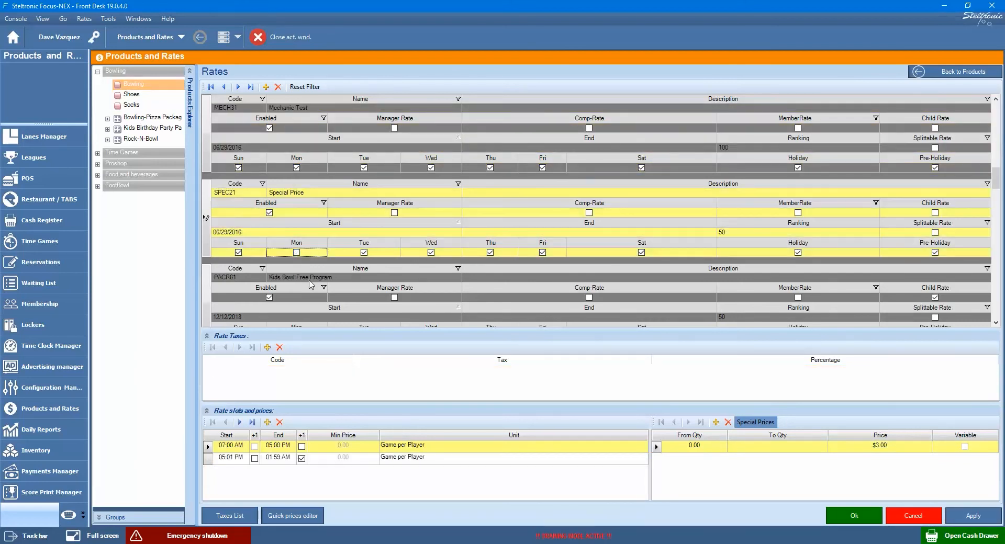
- Select the Open Play rate and review its rate taxes section, start date and ranking
scroll(297, 153, up, 3)
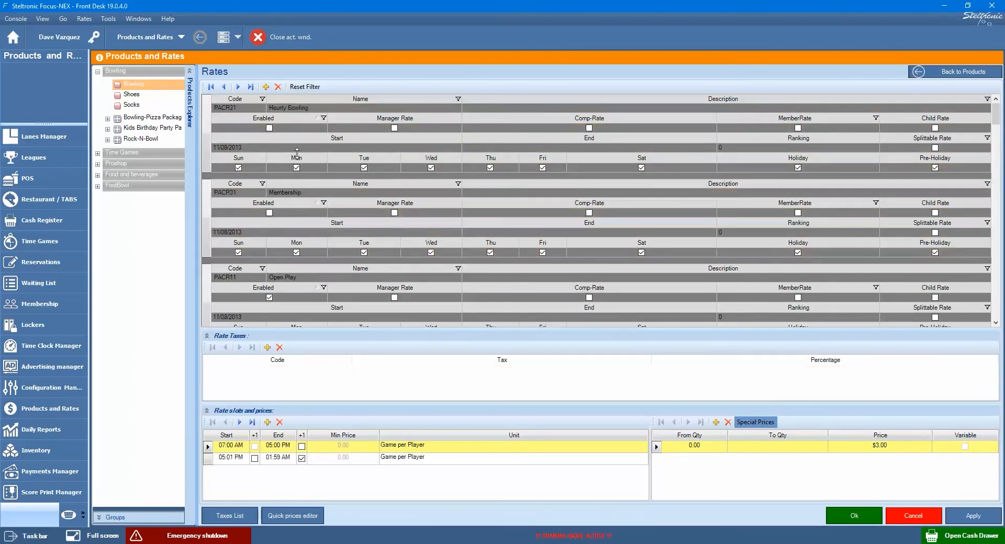
click(296, 278)
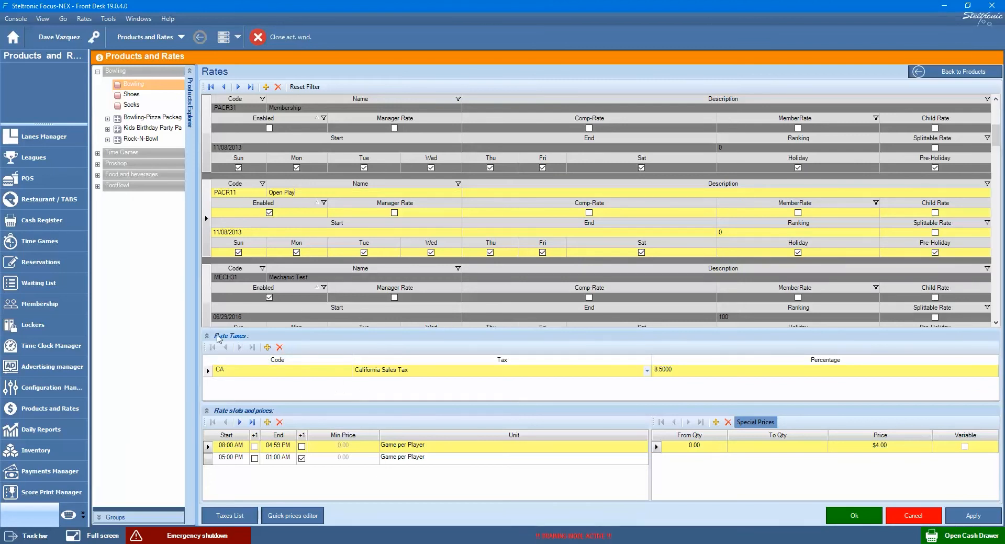
click(206, 337)
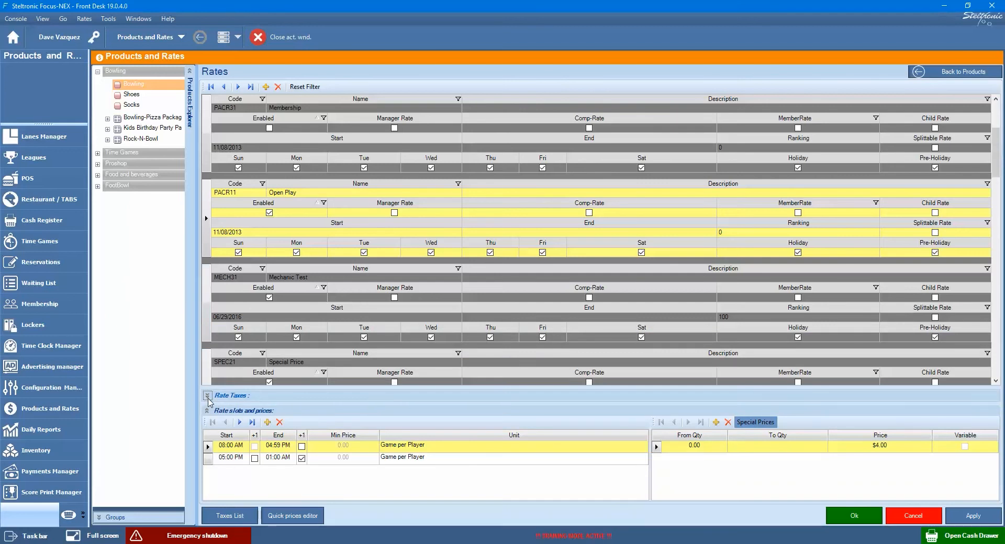
click(207, 396)
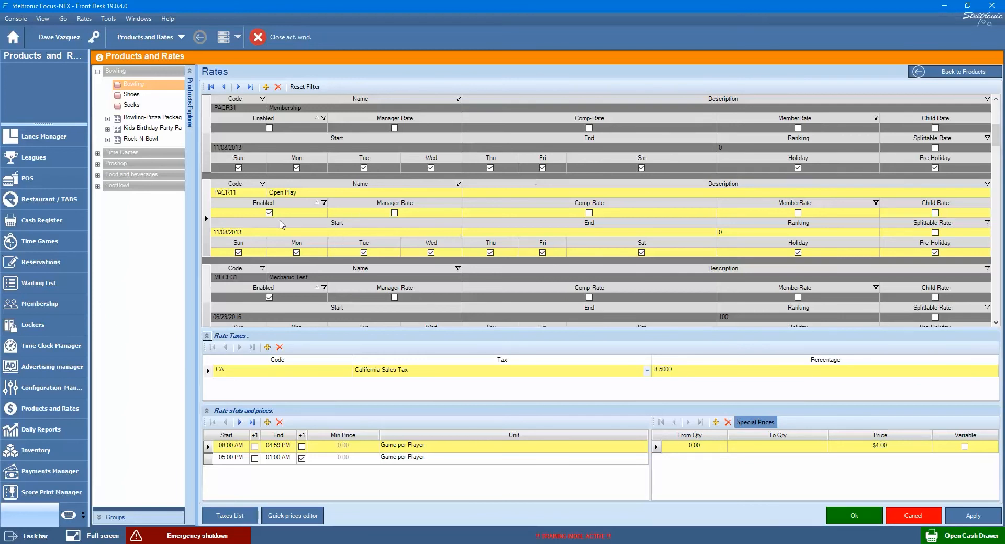
click(338, 234)
click(799, 231)
- Open the list of configured taxes, review it and cancel without changes
click(219, 517)
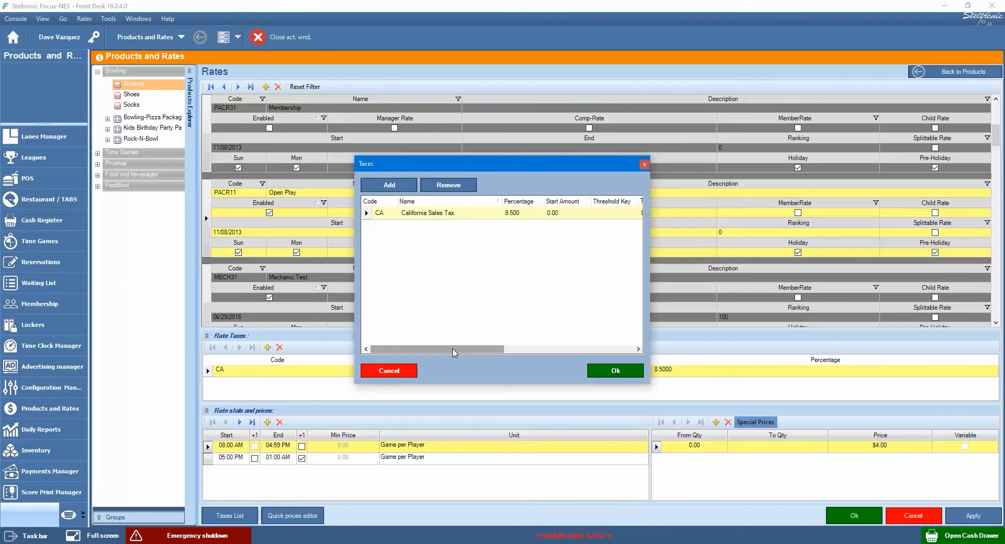
drag(456, 350, 432, 328)
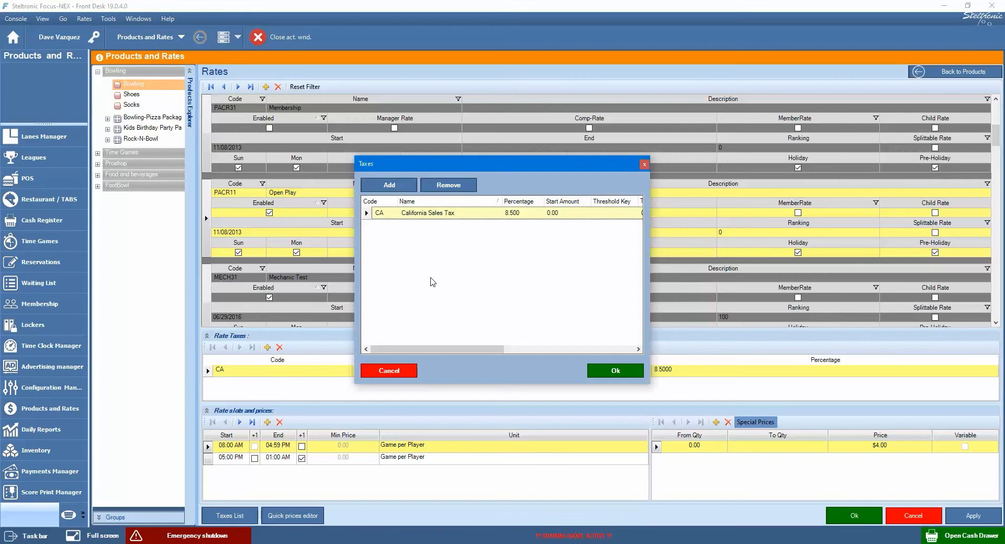
click(412, 372)
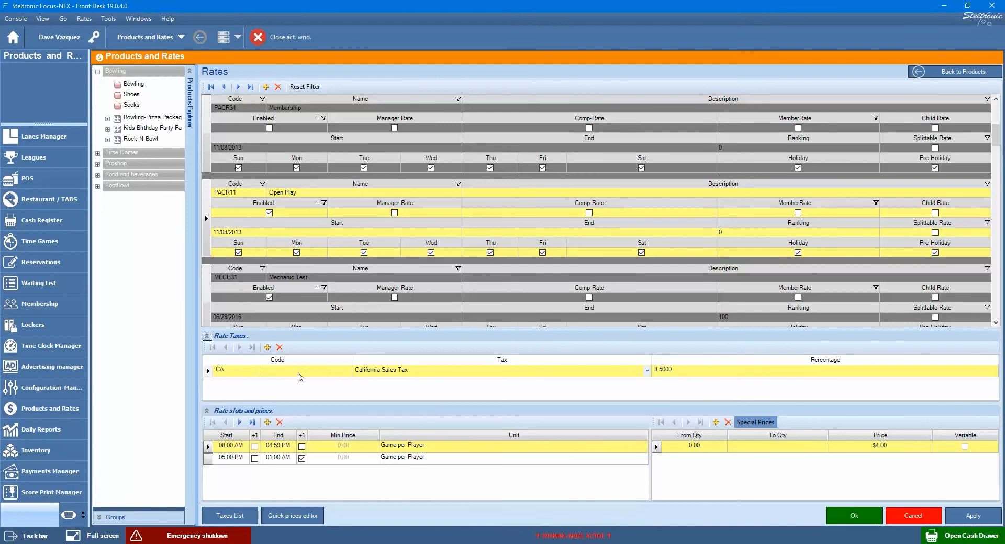
- Add a blank tax row to the Open Play rate, view the available taxes, and delete the row
click(268, 348)
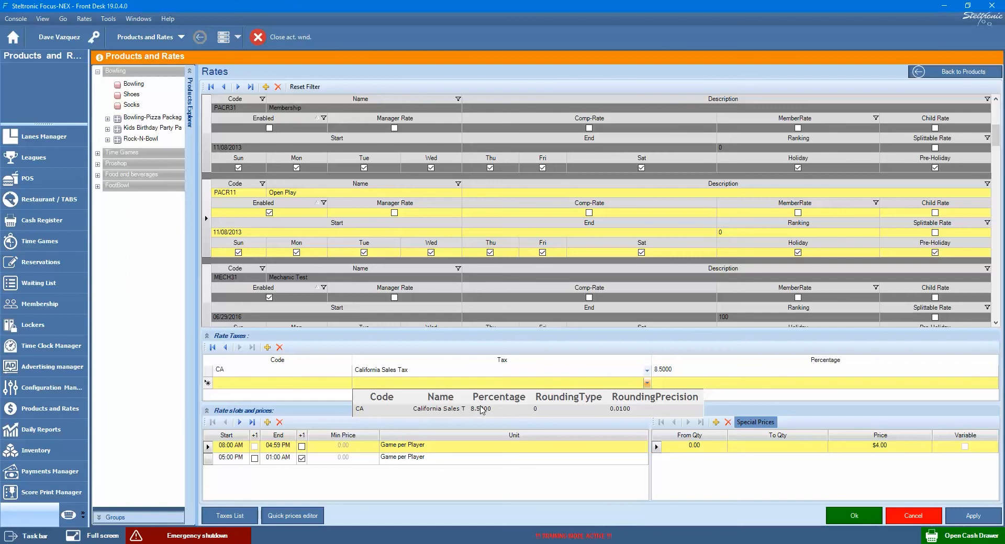
click(299, 394)
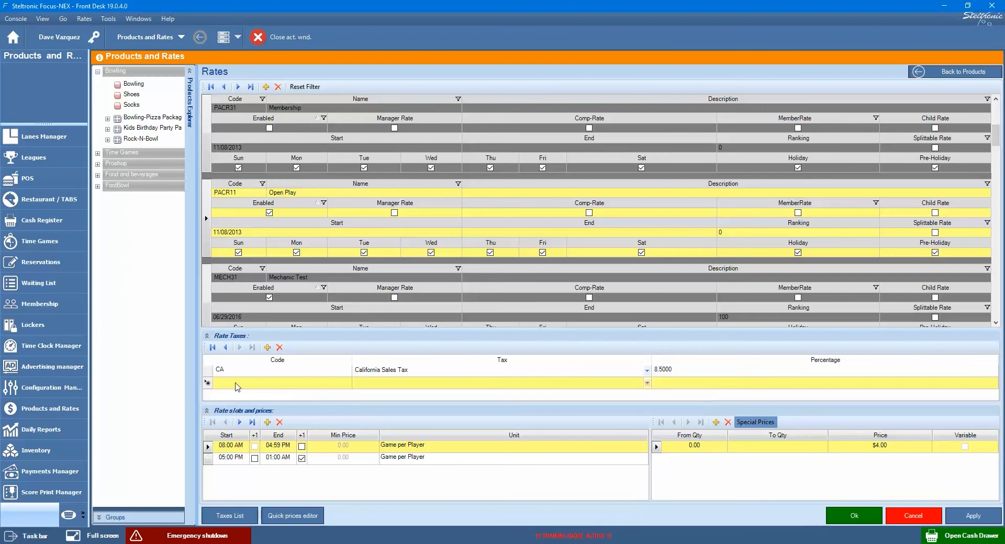
click(280, 348)
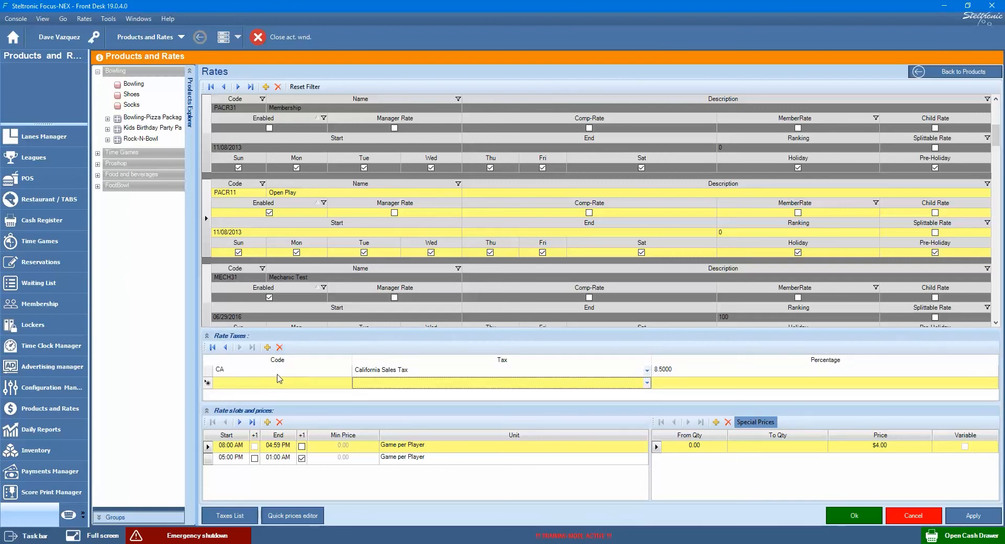
click(296, 370)
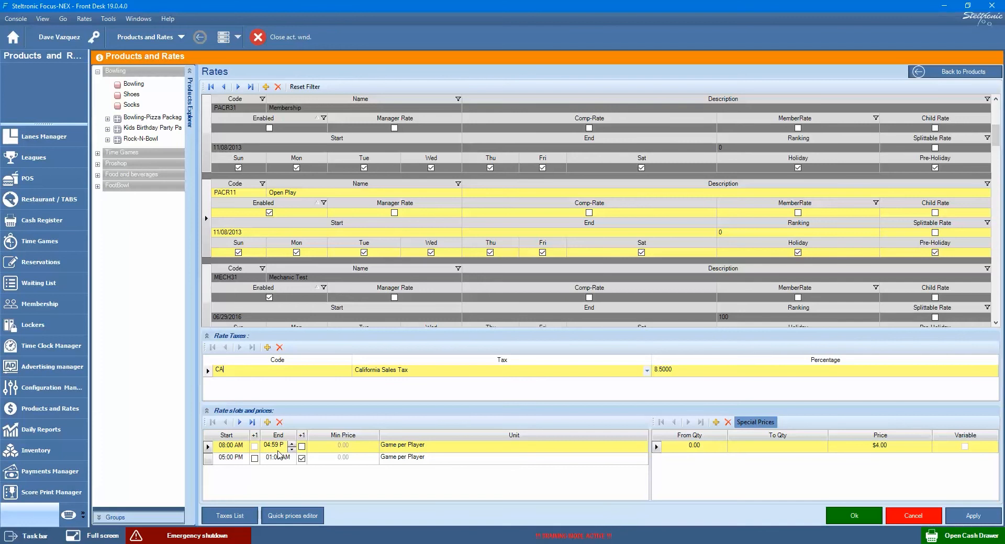
- Examine the start and end times of the daytime and evening Open Play slots and view the evening price
click(236, 450)
click(279, 452)
click(237, 452)
click(266, 452)
click(228, 460)
click(277, 466)
click(230, 459)
click(235, 446)
click(275, 446)
click(225, 462)
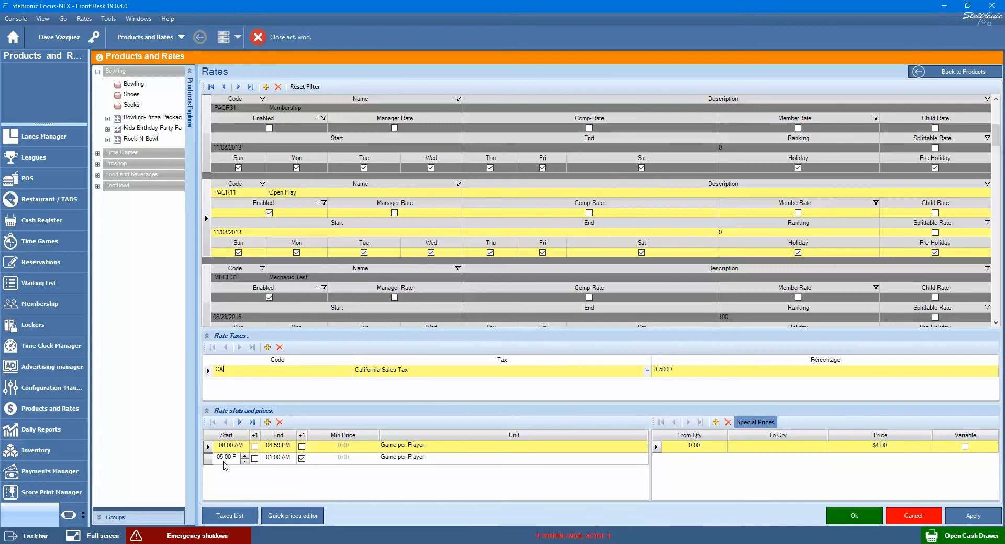
click(223, 462)
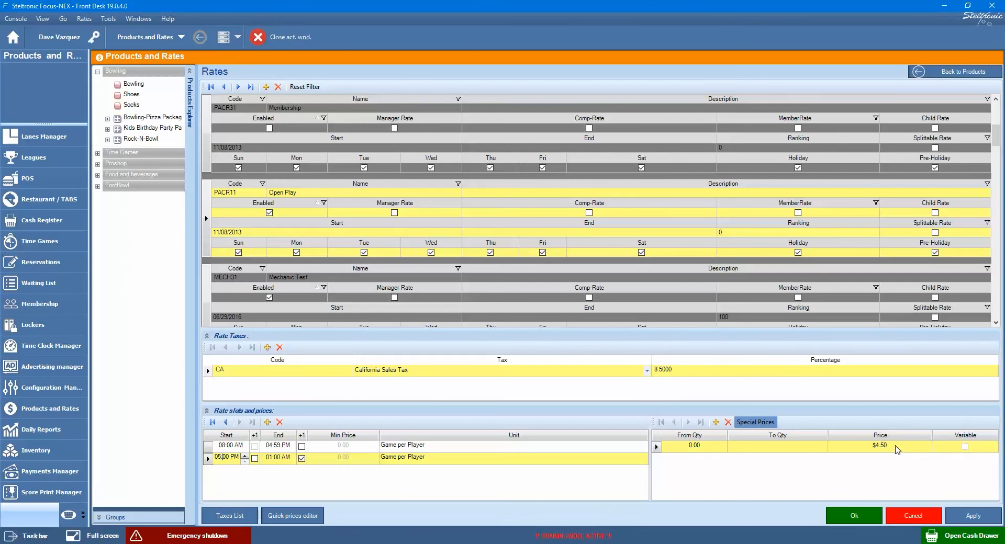
- Check the evening slot's end time and its next-day option, keeping the option enabled
click(302, 459)
click(267, 458)
click(281, 460)
click(302, 460)
click(290, 462)
- Review the unit options and special prices of the 08:00 AM Open Play slot without changing them
click(435, 447)
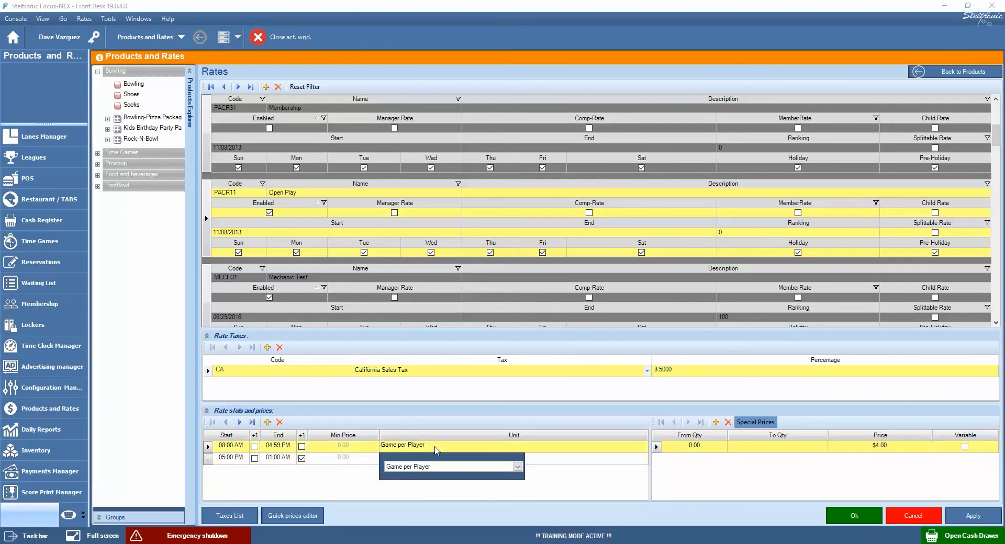
click(518, 467)
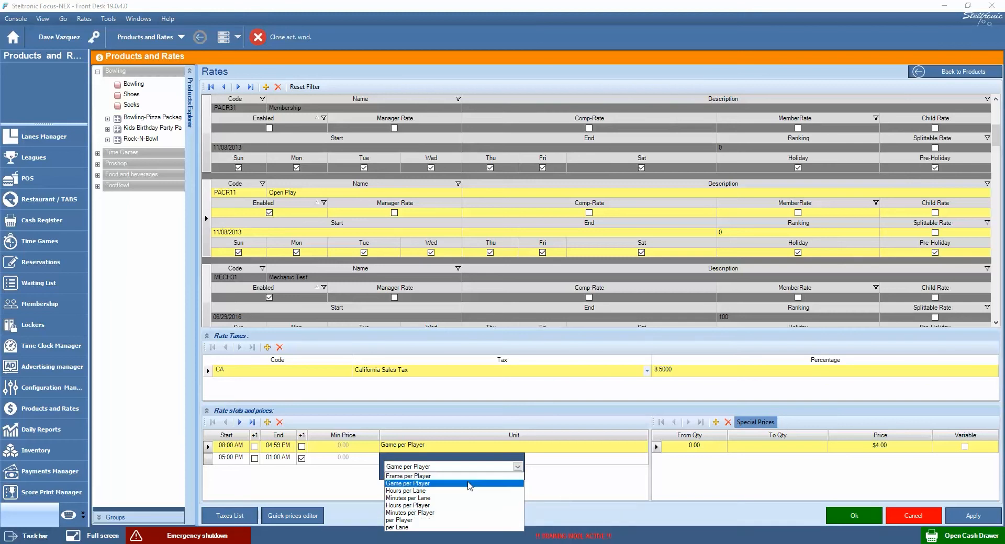
click(561, 482)
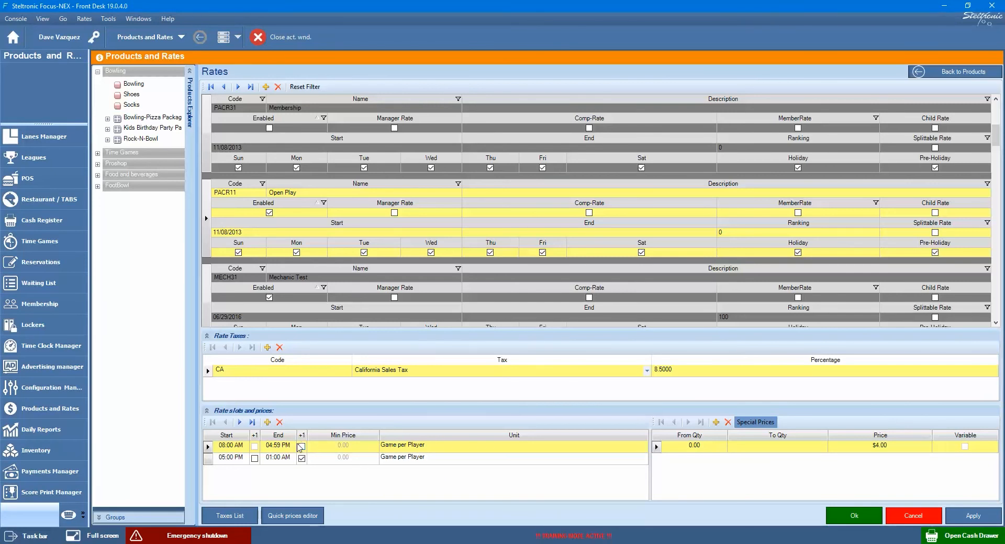
click(292, 447)
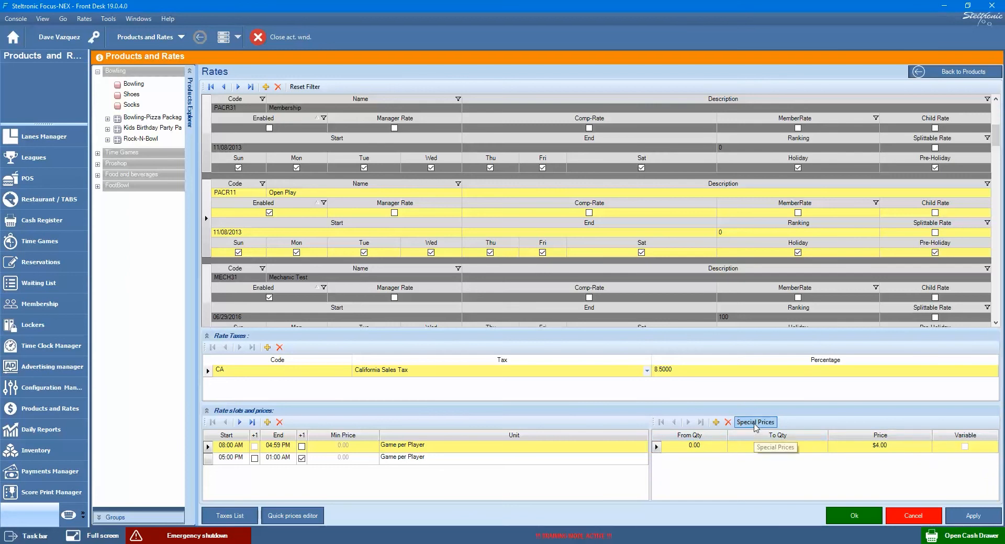
click(755, 422)
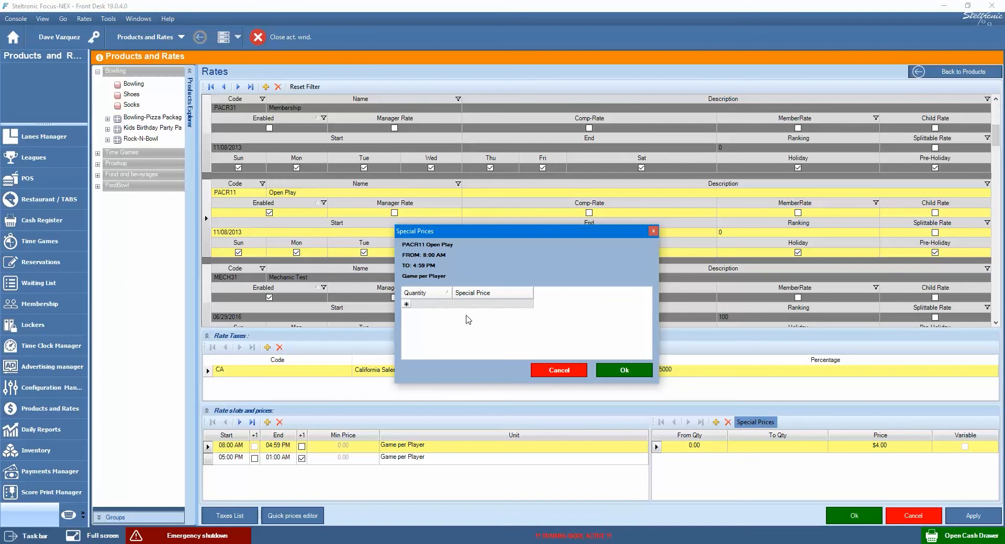
click(572, 372)
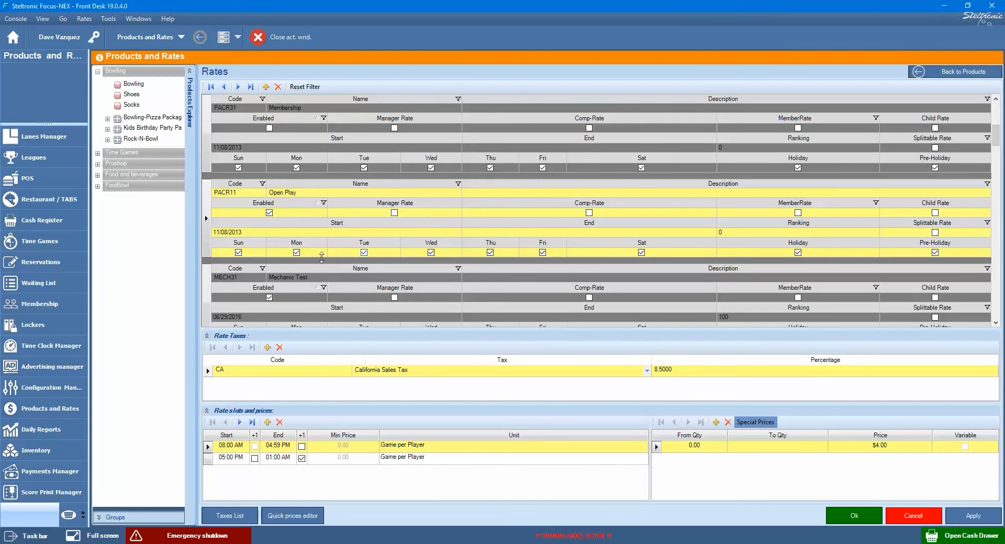
- Look through the Bowling rates and select the Hourly Bowling rate to view its slot and price
scroll(305, 321, down, 3)
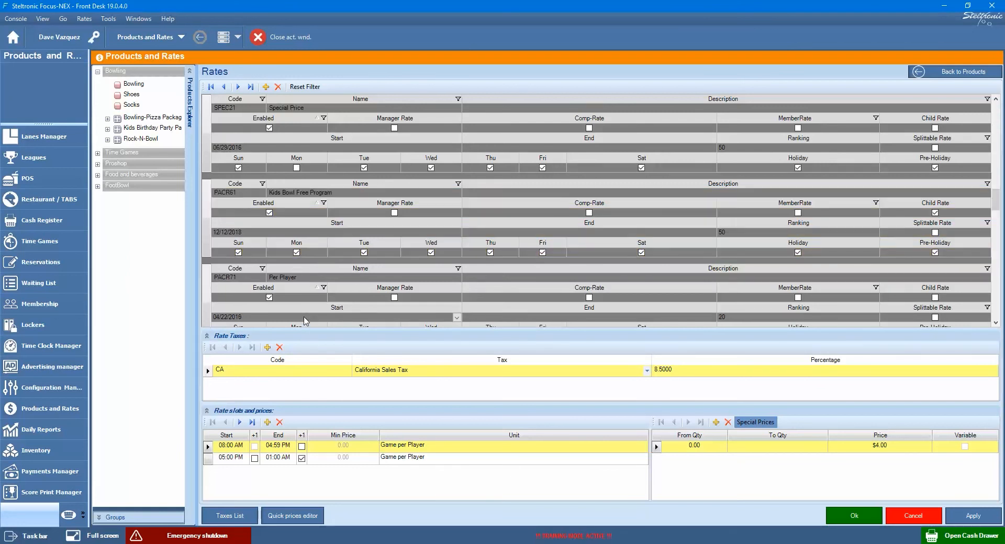
scroll(305, 320, up, 3)
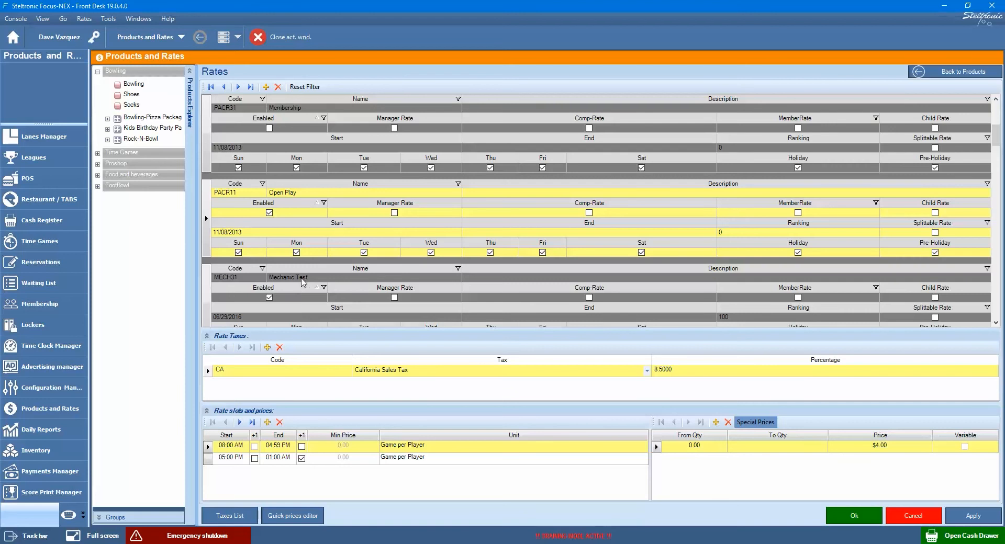
scroll(302, 283, down, 1)
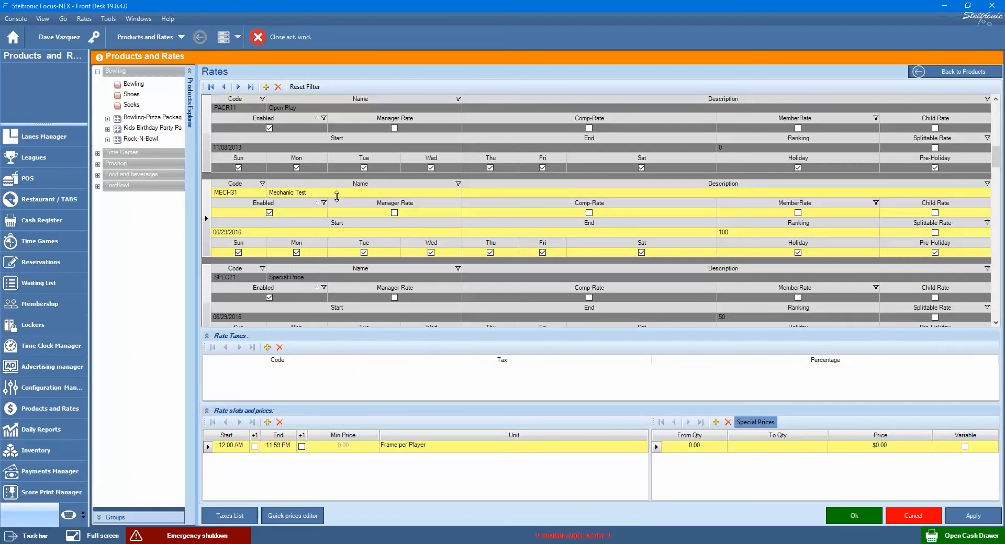
scroll(299, 198, up, 2)
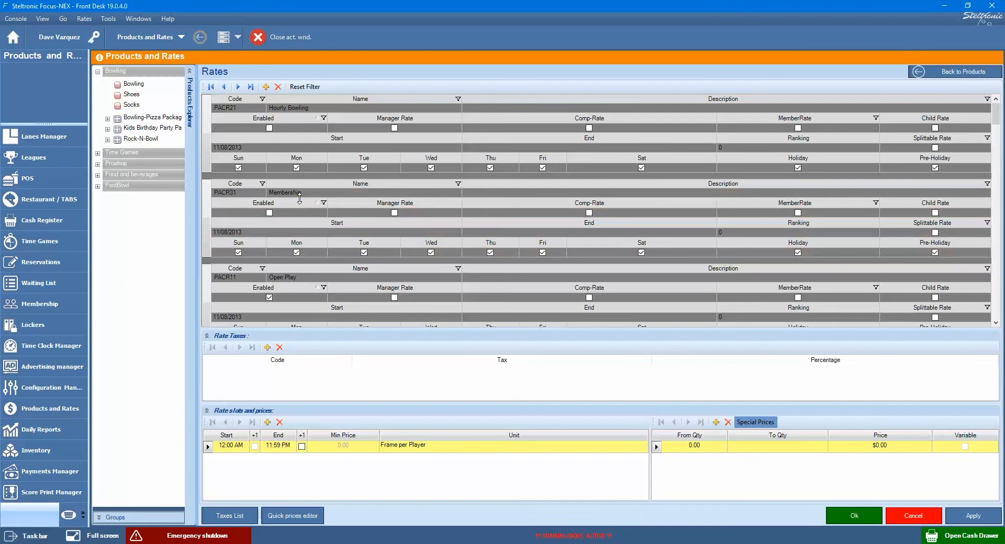
click(307, 110)
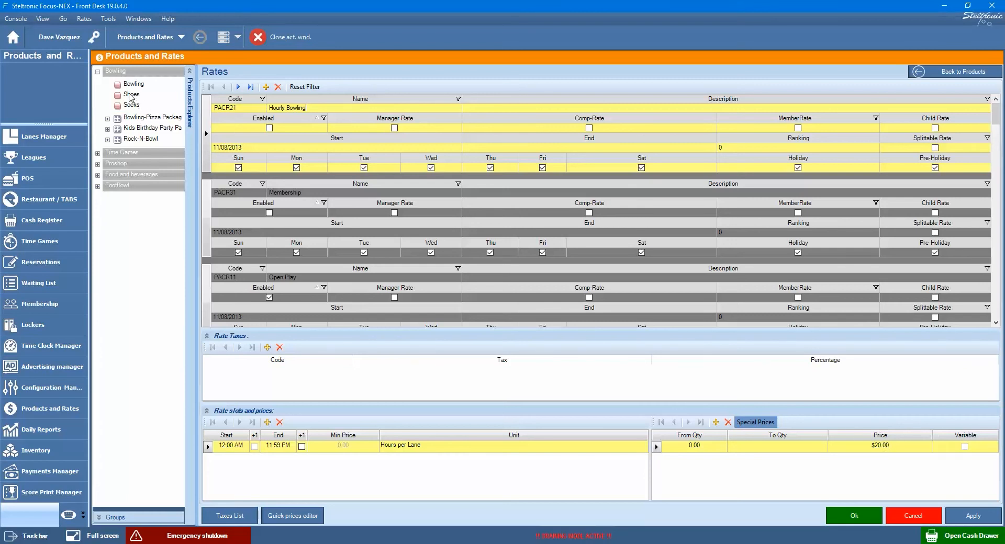
- Compare the Bowling, Shoes and Socks slots and prices under the Hourly Bowling rate
click(131, 96)
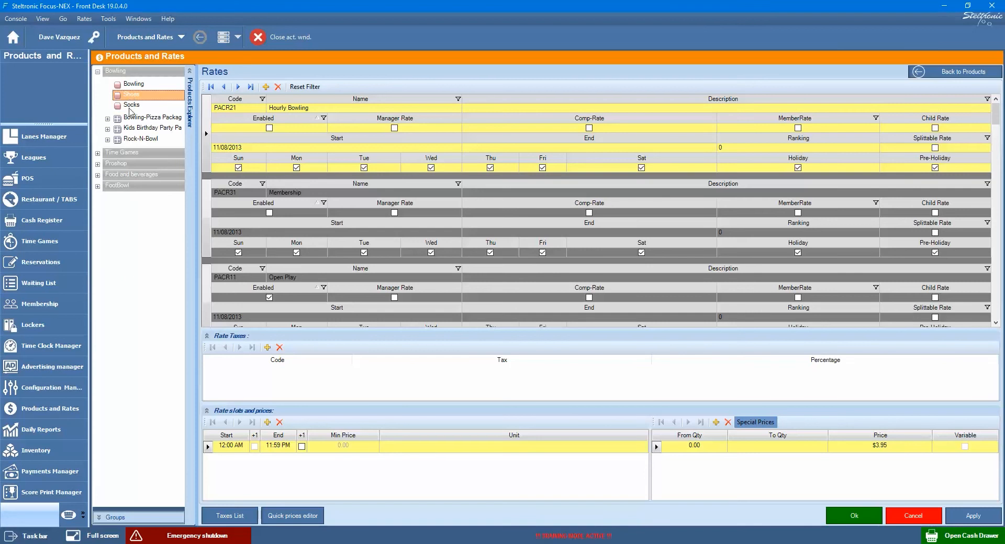
click(131, 106)
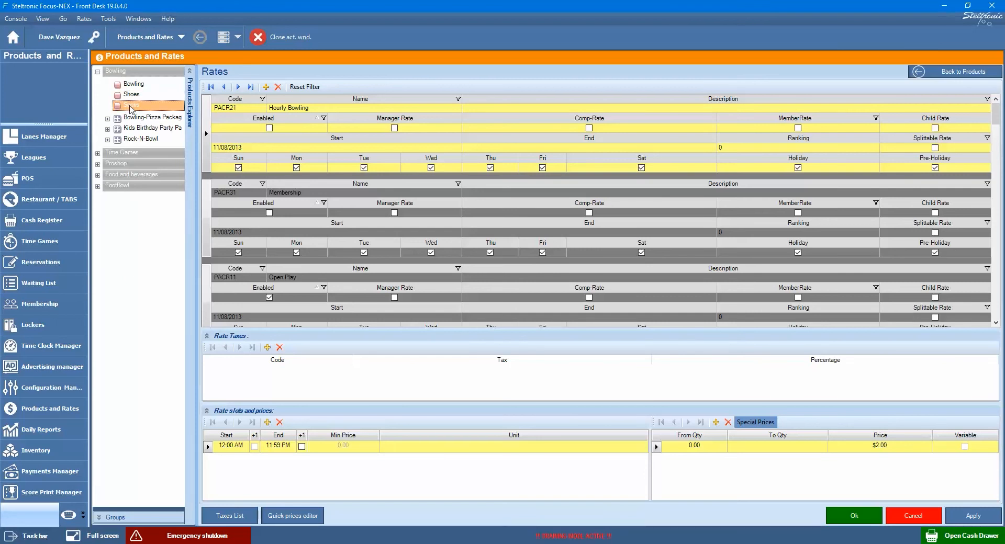
click(131, 95)
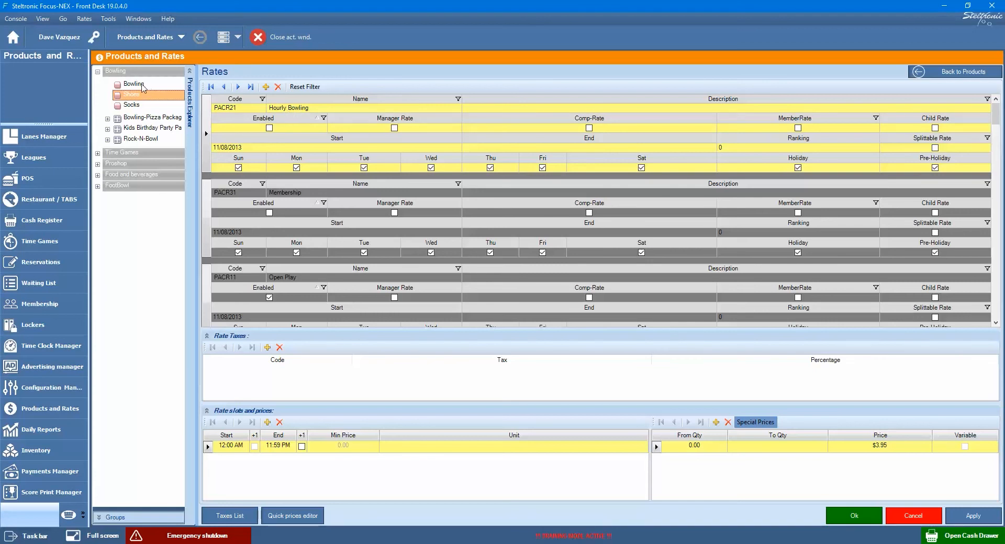
click(137, 84)
click(143, 95)
click(143, 107)
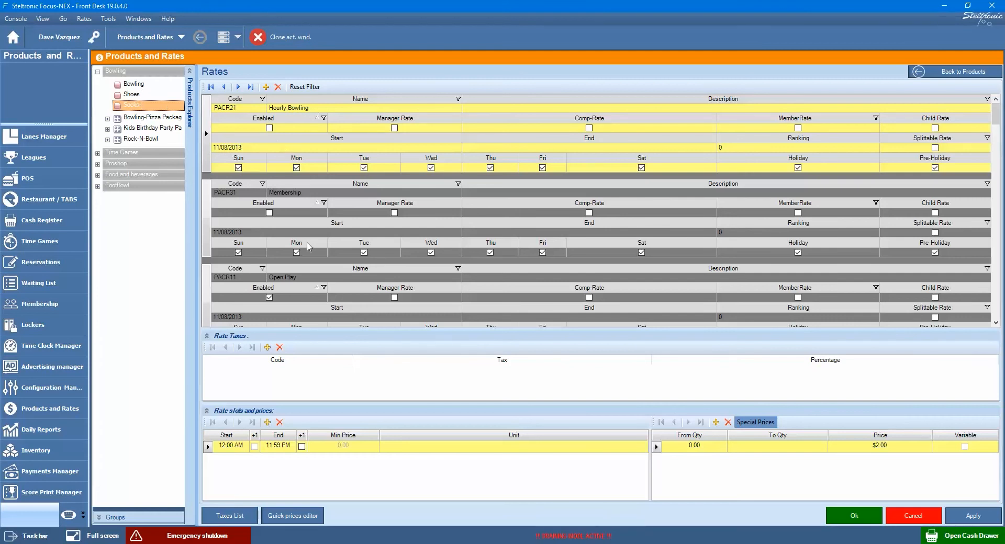
- For Shoes under the Open Play rate, set the slot from 08:00 AM to 01:00 AM the next day and apply it
click(294, 279)
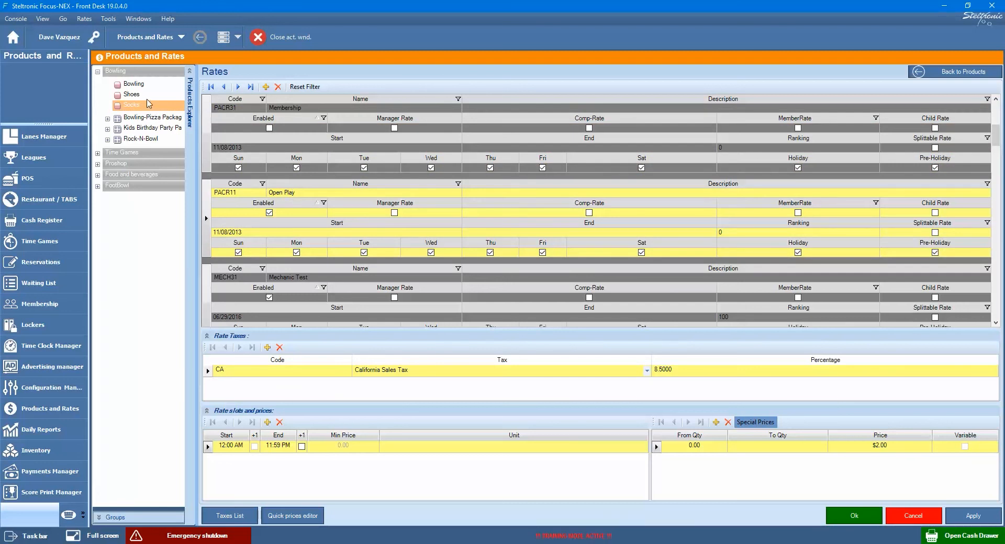
click(137, 95)
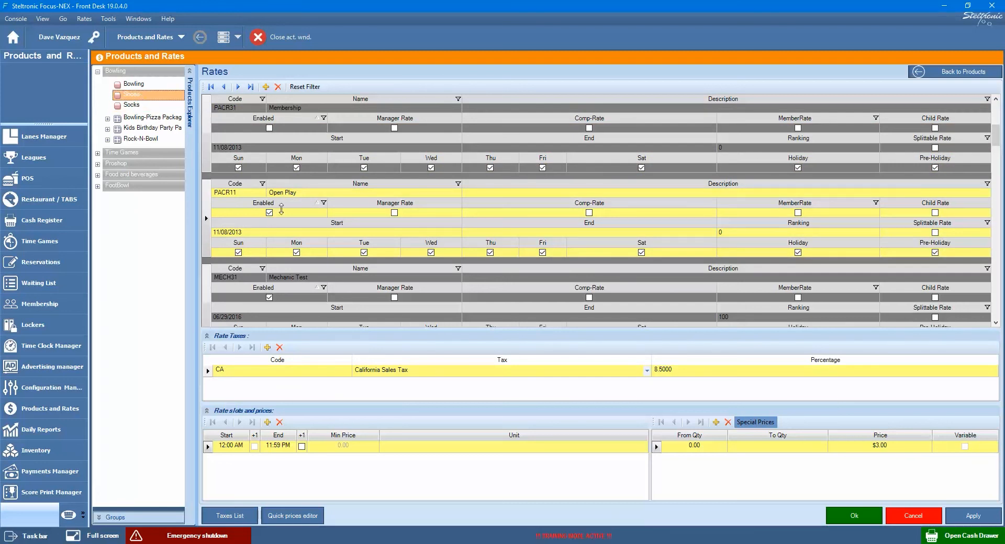
click(274, 448)
click(226, 447)
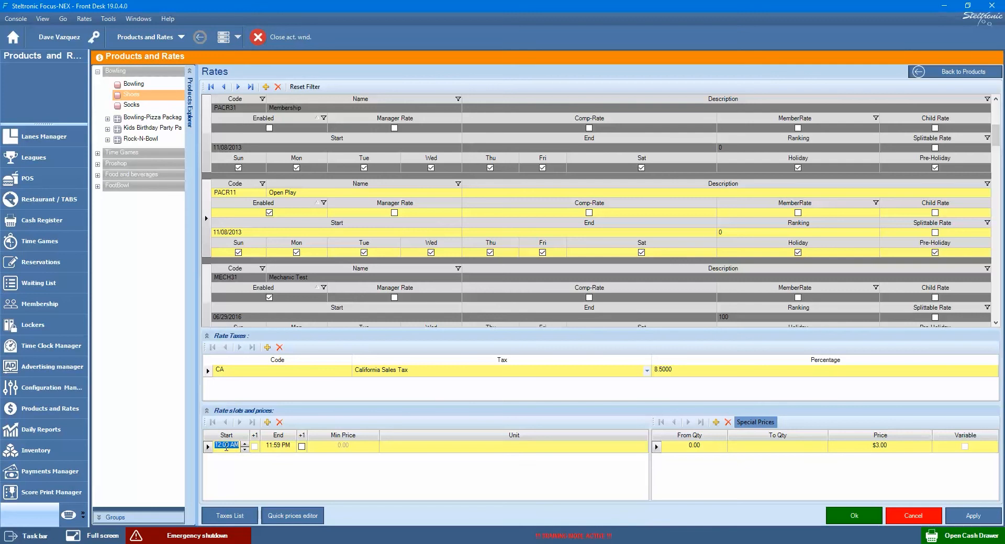
text(08:00 am)
click(302, 447)
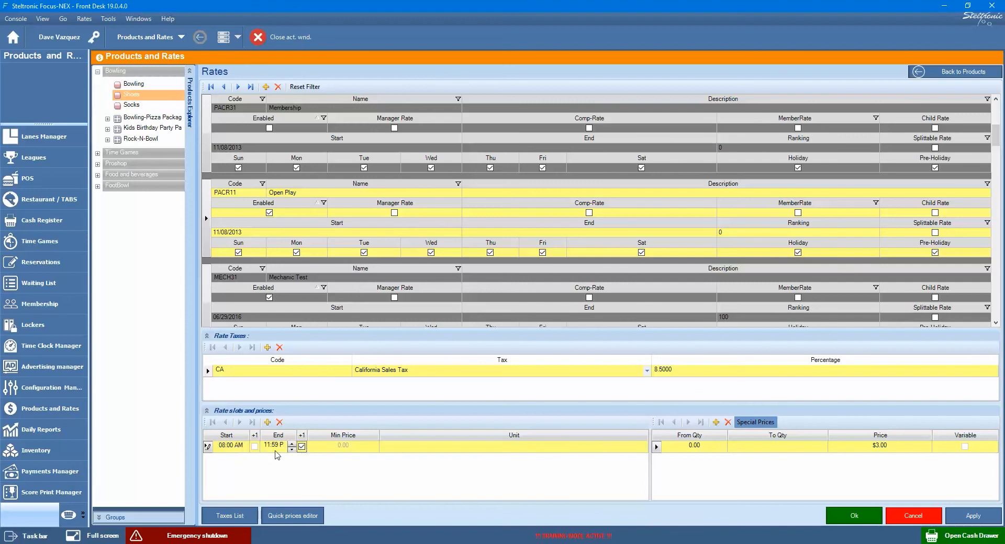
click(276, 447)
text(01:00 am)
click(977, 519)
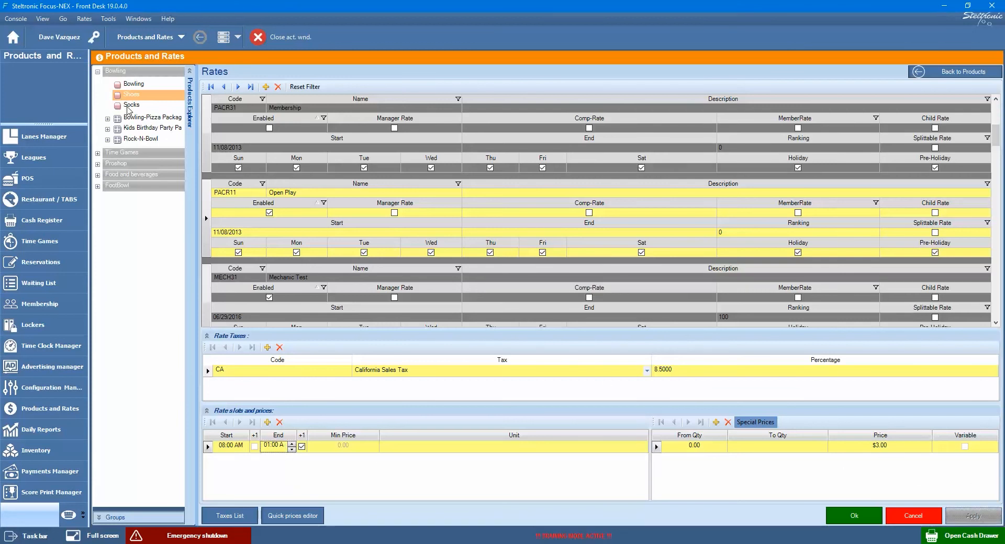
- For Socks under the Open Play rate, set the slot from 08:00 AM to 01:00 AM the next day and apply it
click(131, 105)
click(232, 448)
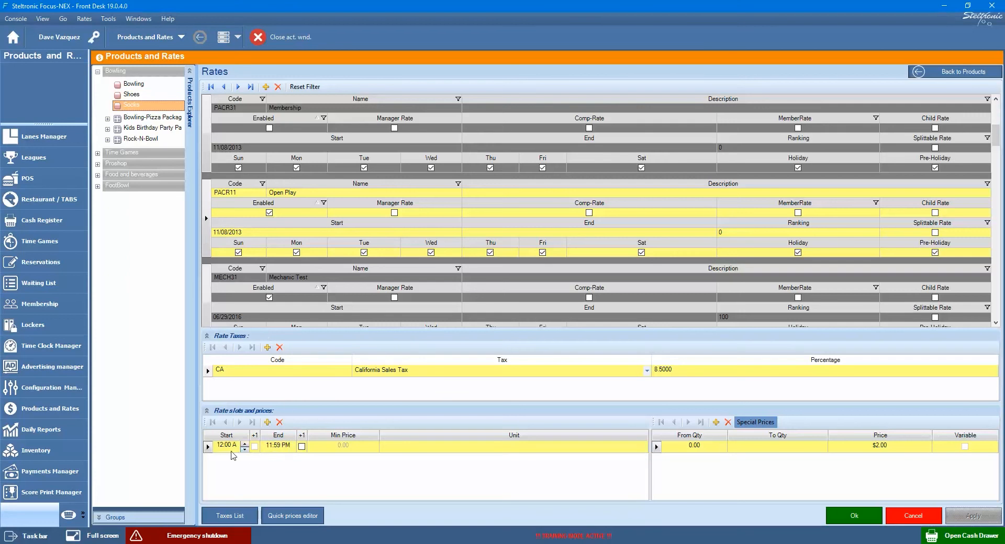
double_click(232, 451)
text(088)
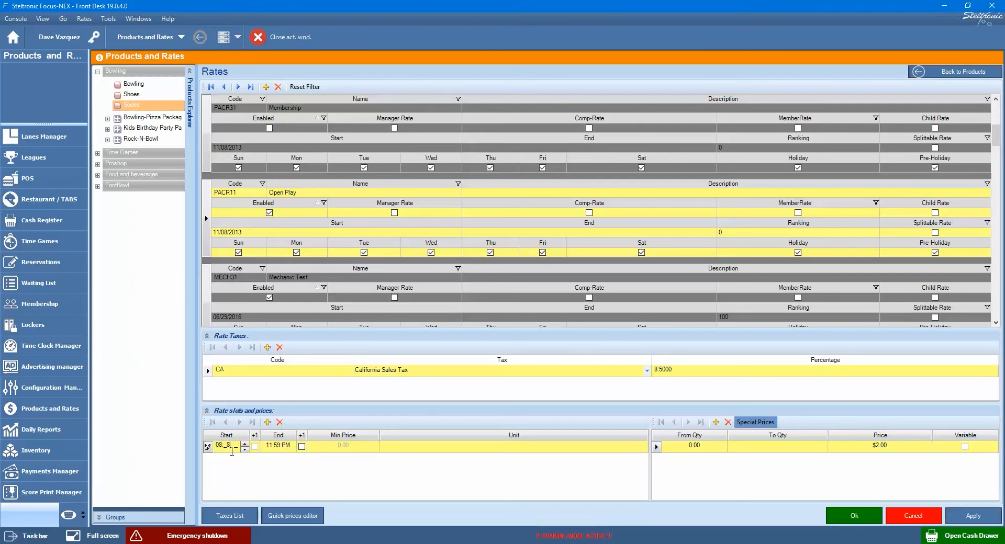
key(BackSpace)
text(00 am)
click(301, 446)
click(282, 446)
click(282, 446)
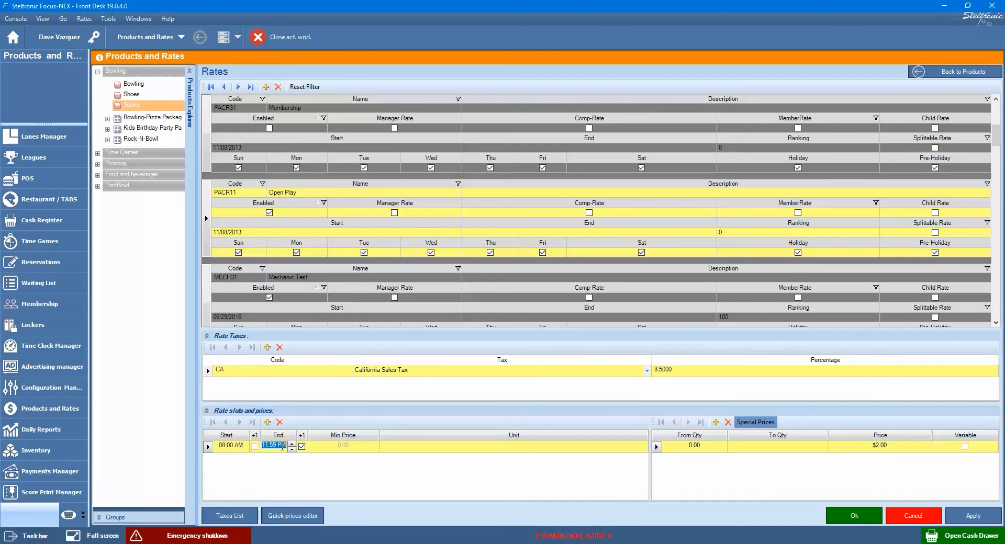
text(01:00 am)
click(971, 517)
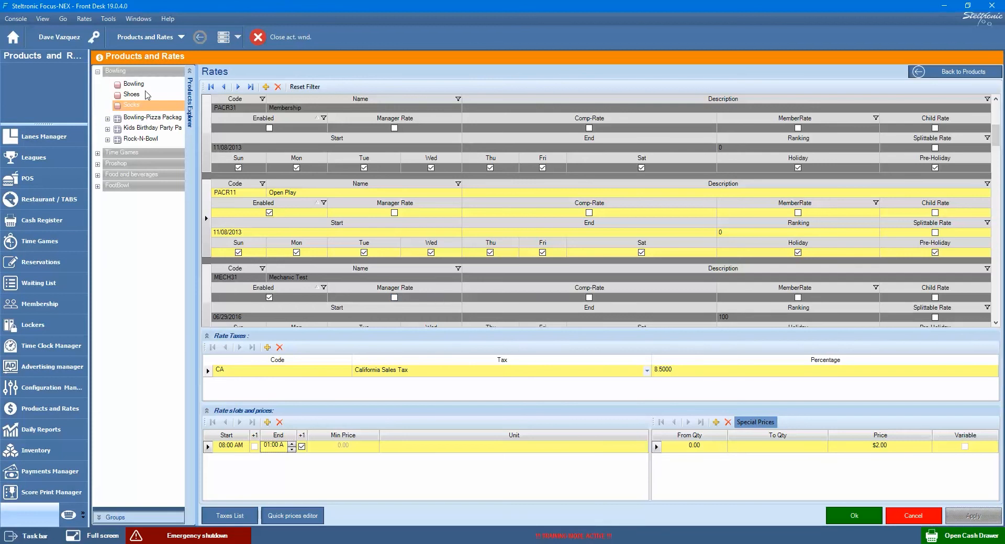
- Go to the Bowling category's packages and open the product list of the Bowling-Pizza Package
click(137, 84)
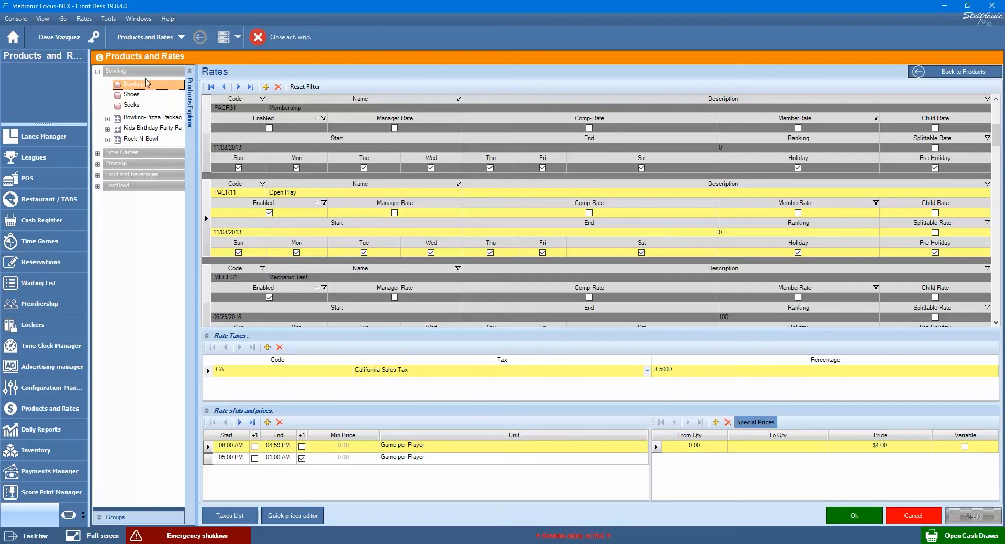
click(141, 75)
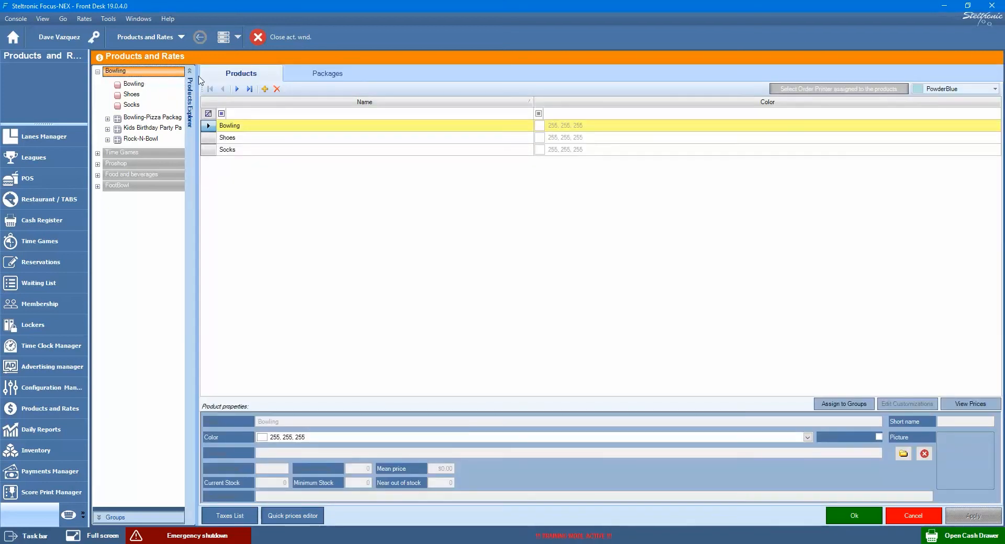
click(314, 74)
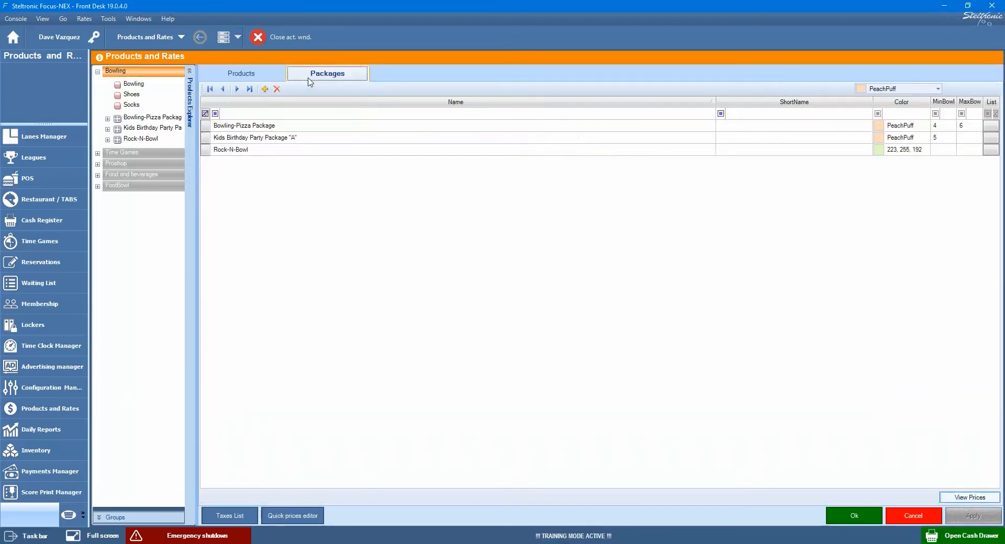
click(253, 127)
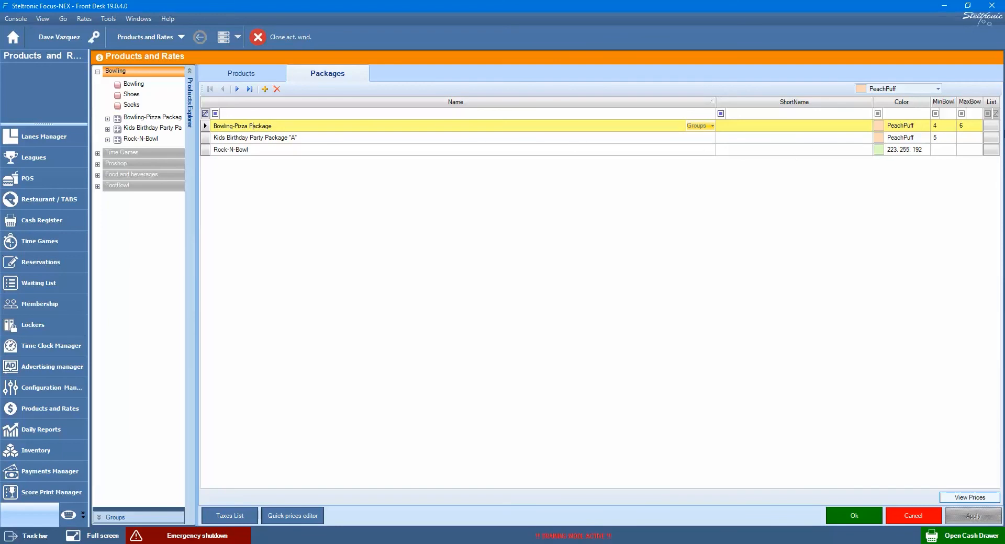
click(986, 129)
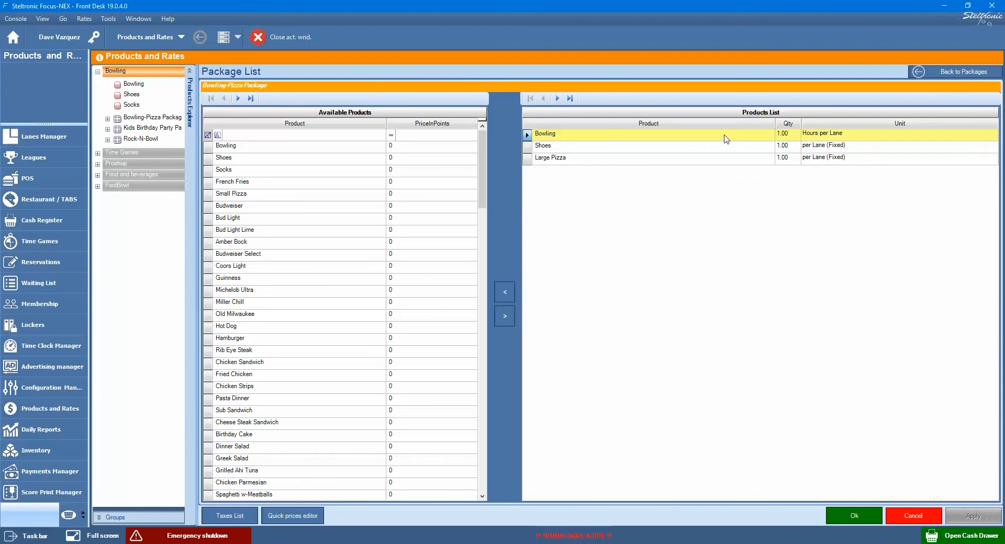
- Review the unit options for Bowling in the Bowling-Pizza Package without changing them and return to the packages
click(848, 138)
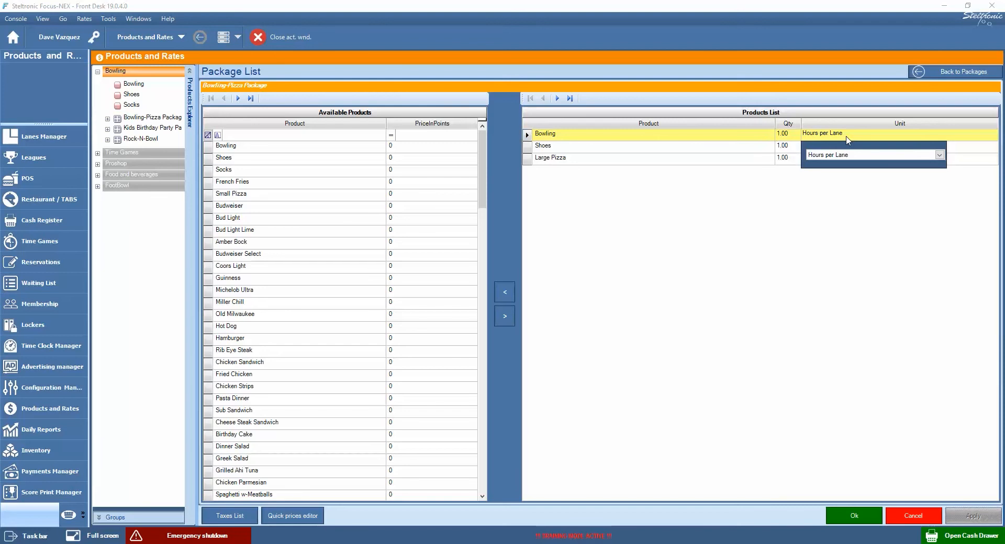
click(848, 155)
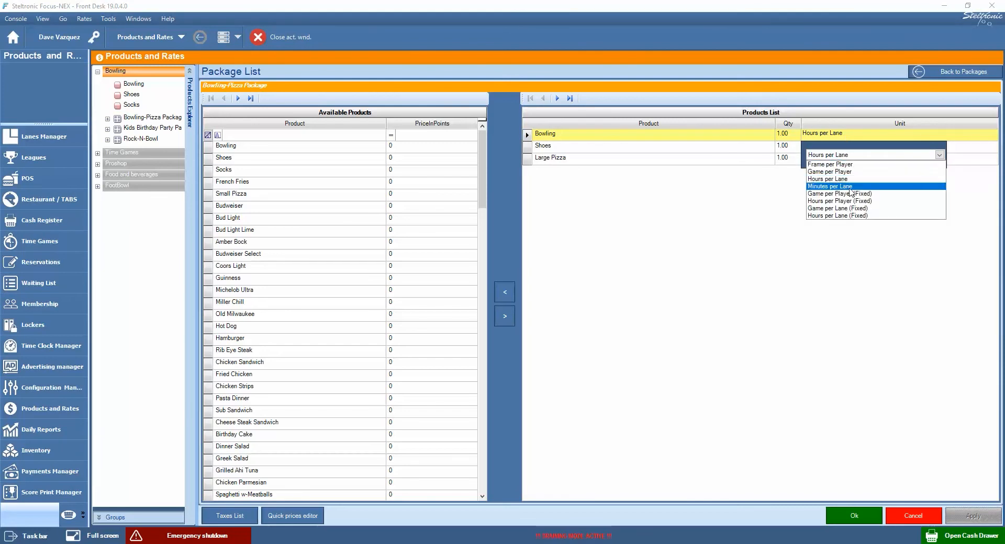
click(845, 155)
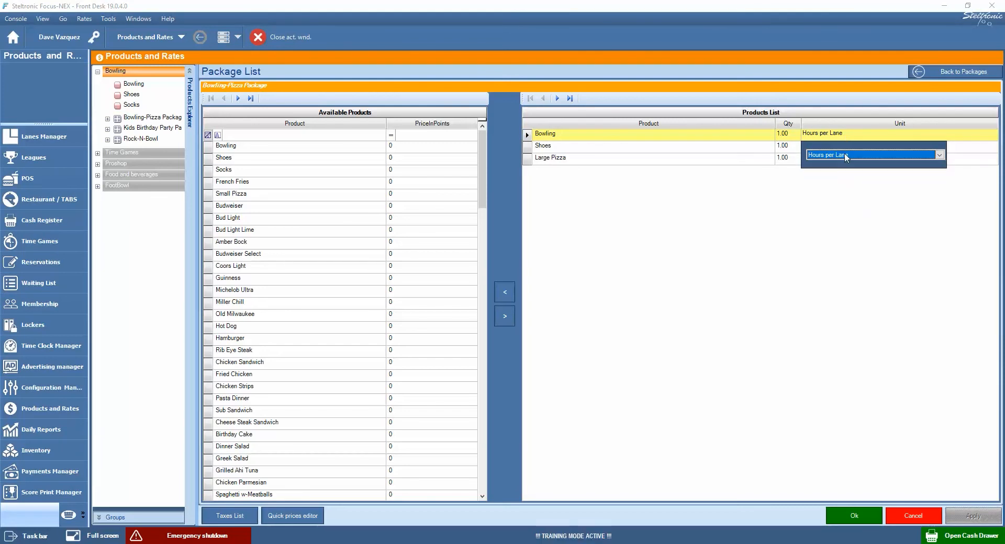
click(705, 148)
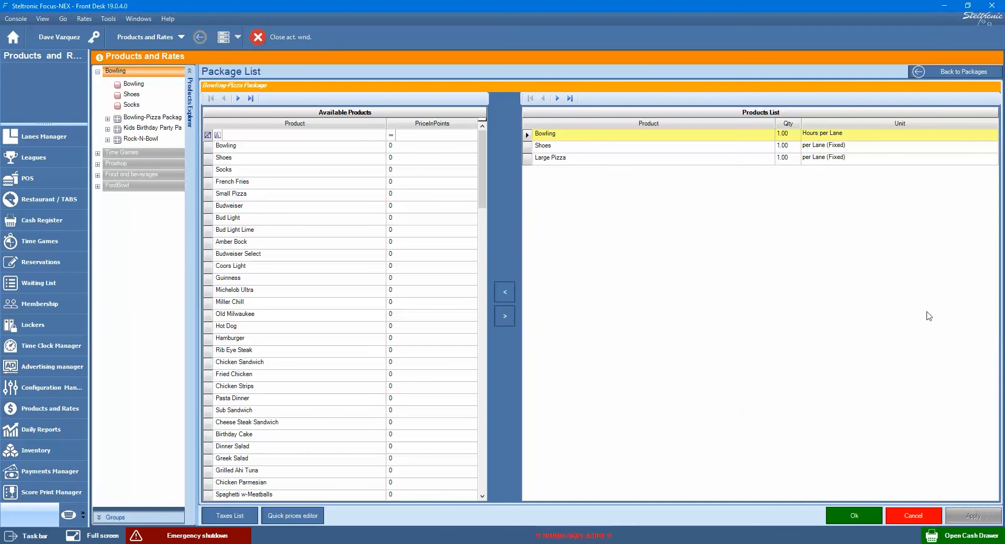
click(945, 76)
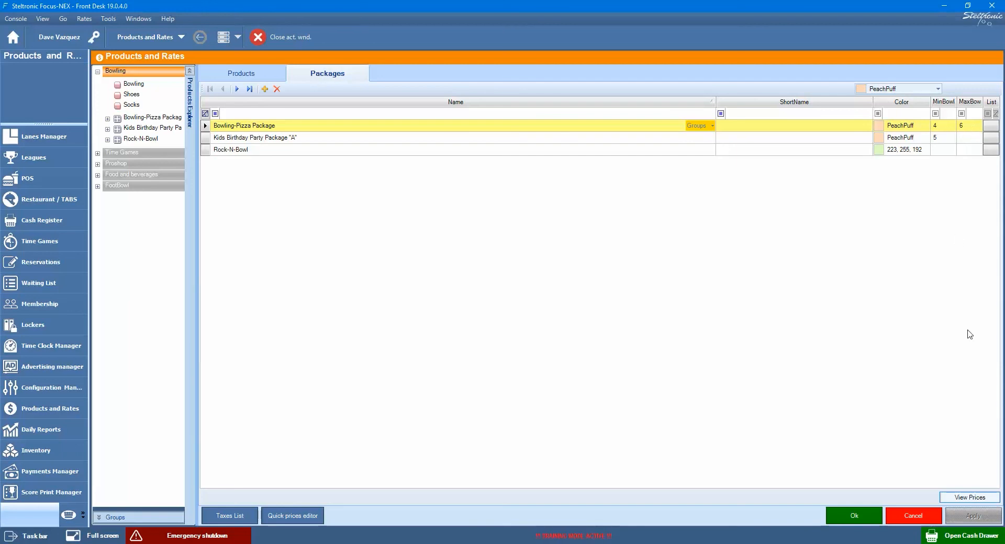
- Review the Bowling-Pizza Package's rate and its price breakdown per product, and return to the packages
click(960, 498)
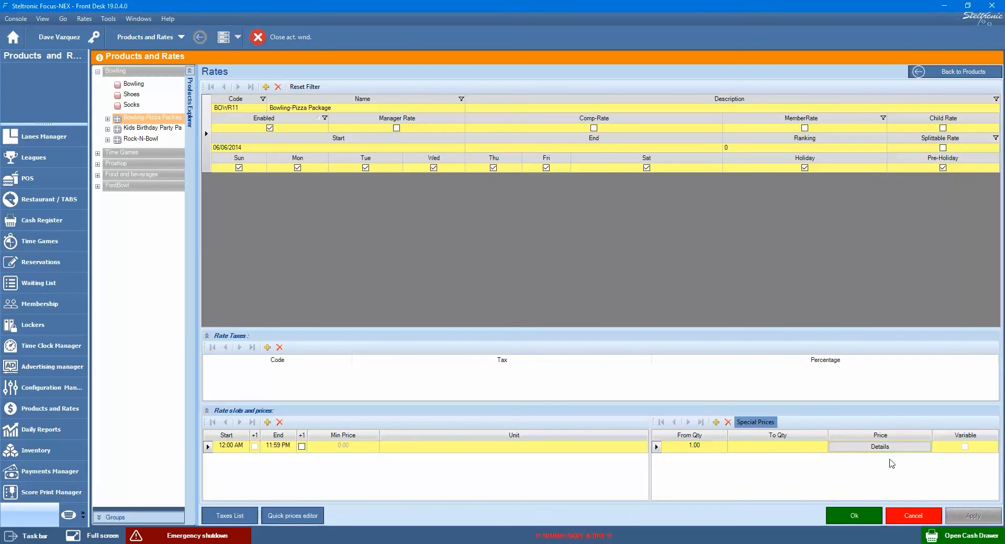
click(895, 448)
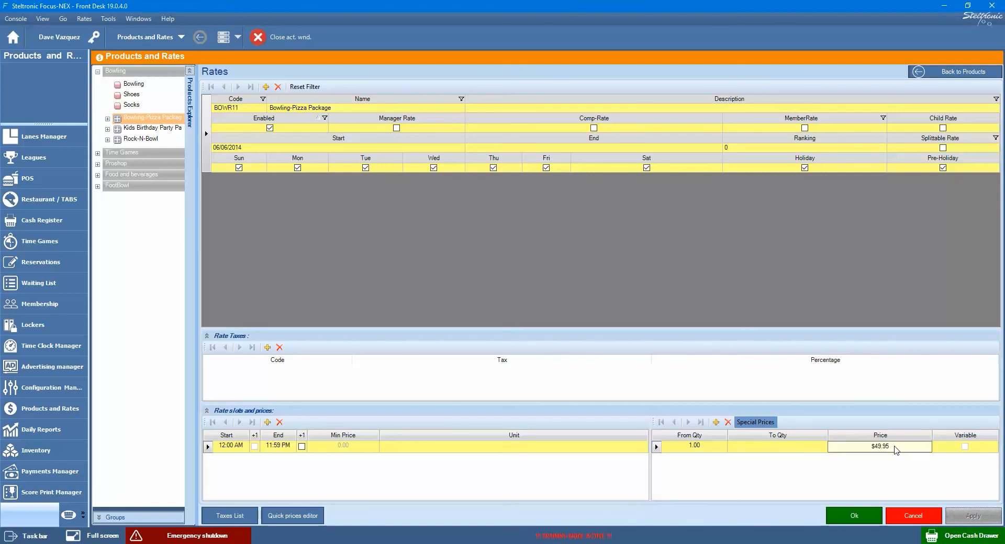
double_click(895, 448)
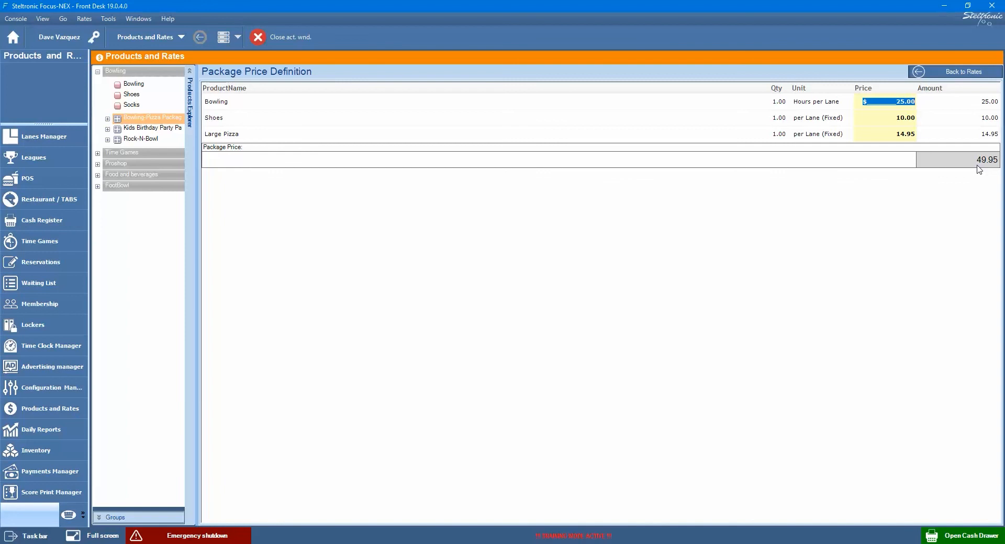
click(936, 74)
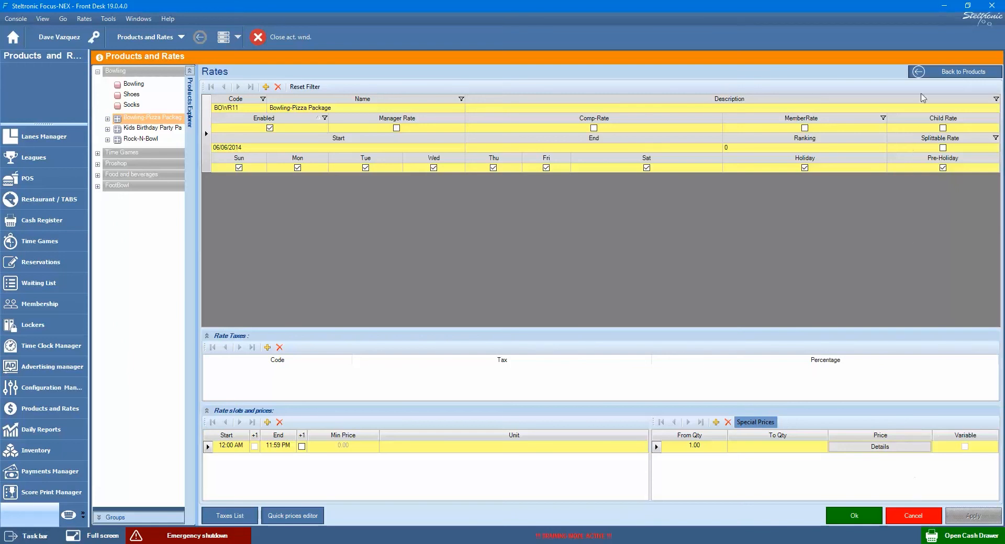
click(941, 77)
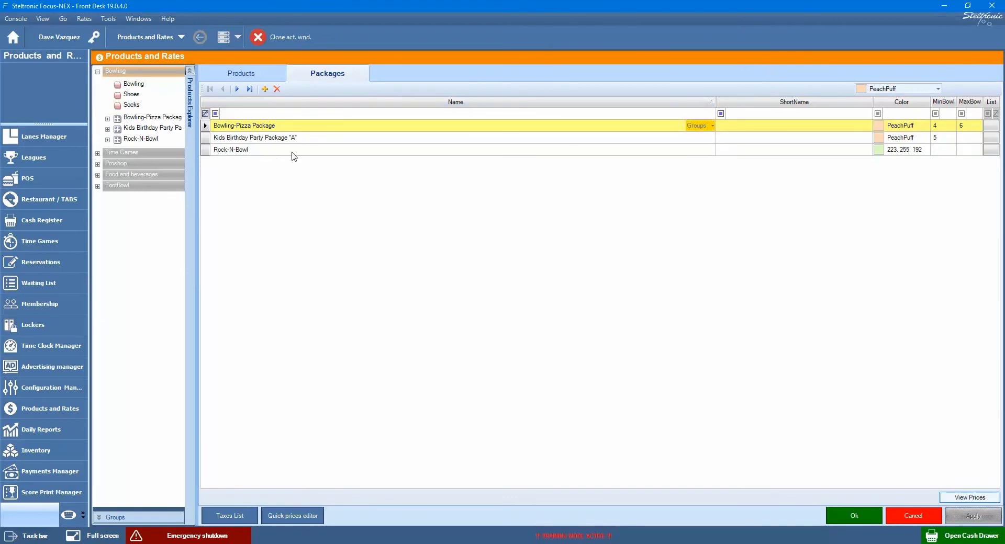
- Assign the Bowling-Pizza Package to the Bowling group
click(702, 128)
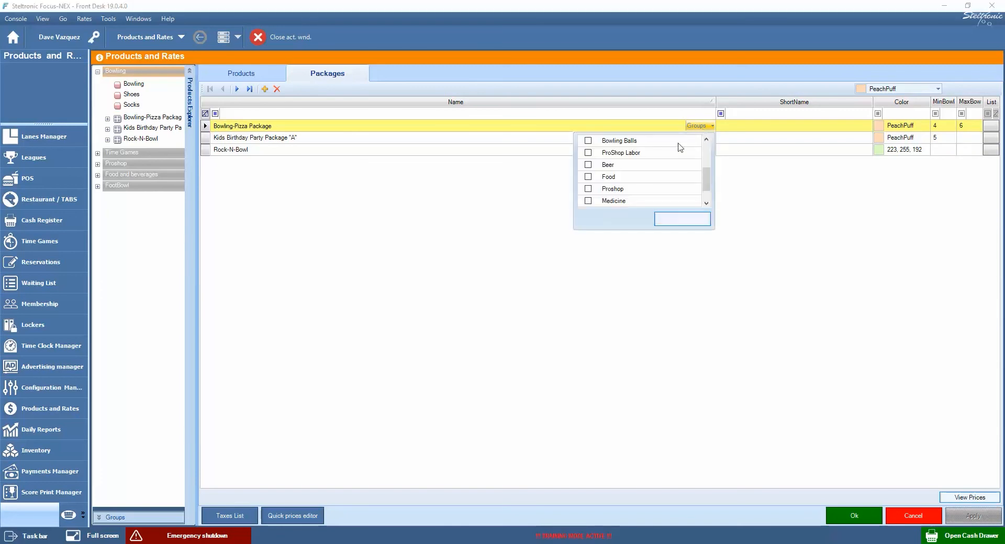
scroll(667, 167, up, 1)
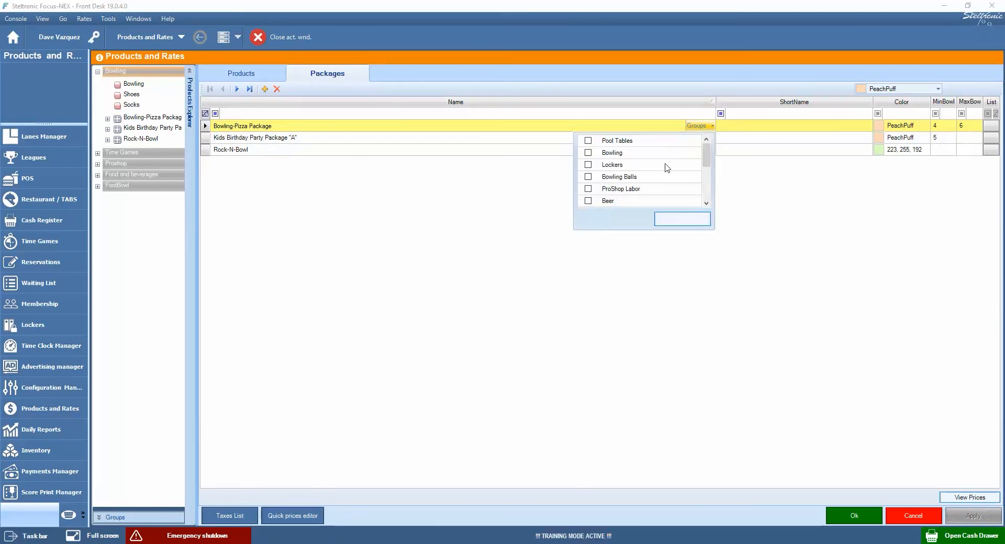
click(587, 154)
click(683, 223)
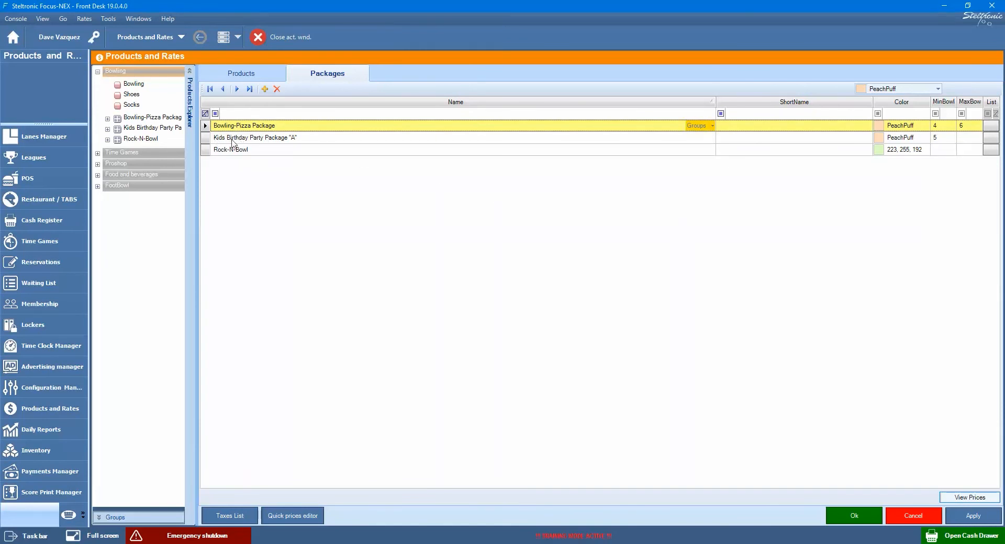
- Examine the product list, rate and per-product price definition of Kids Birthday Party Package "A", and return to the packages
click(267, 141)
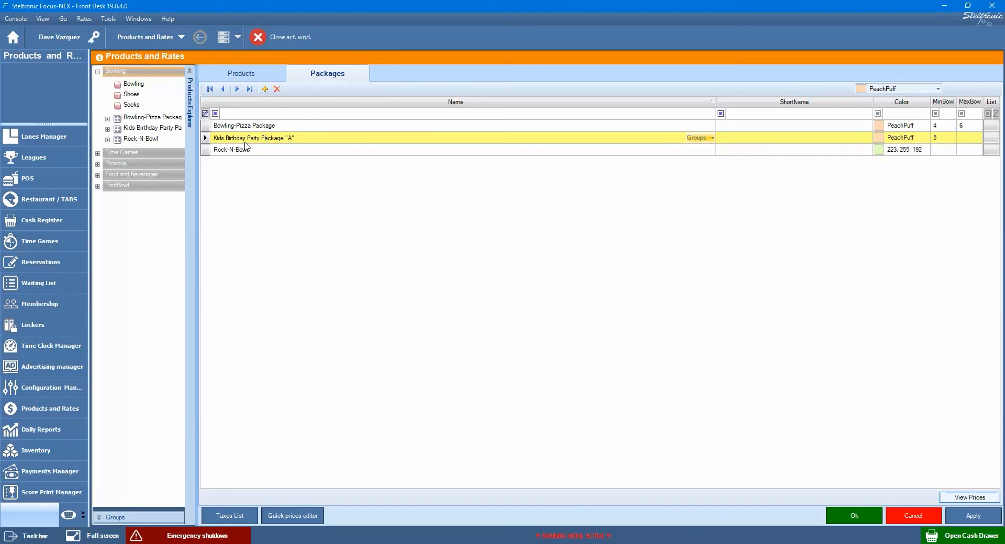
click(991, 137)
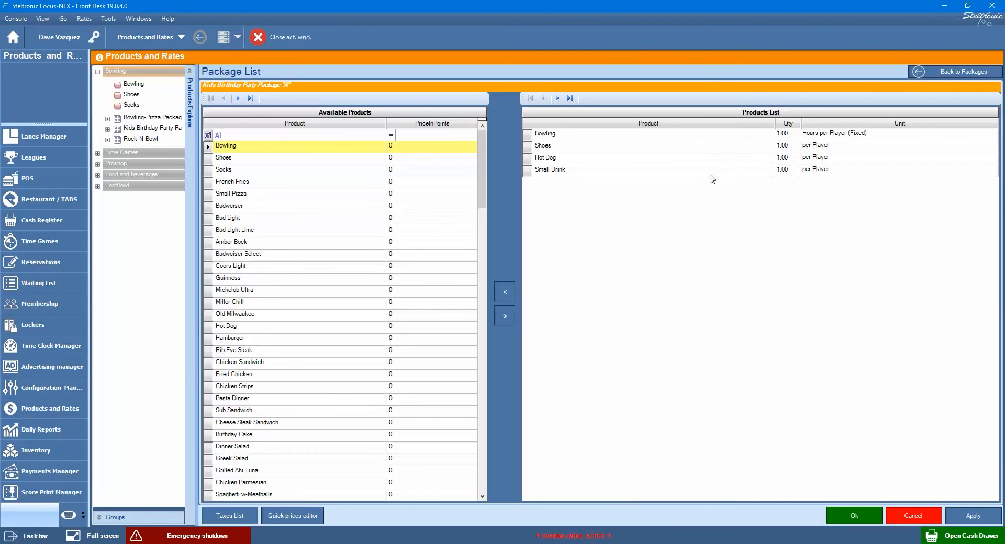
click(952, 75)
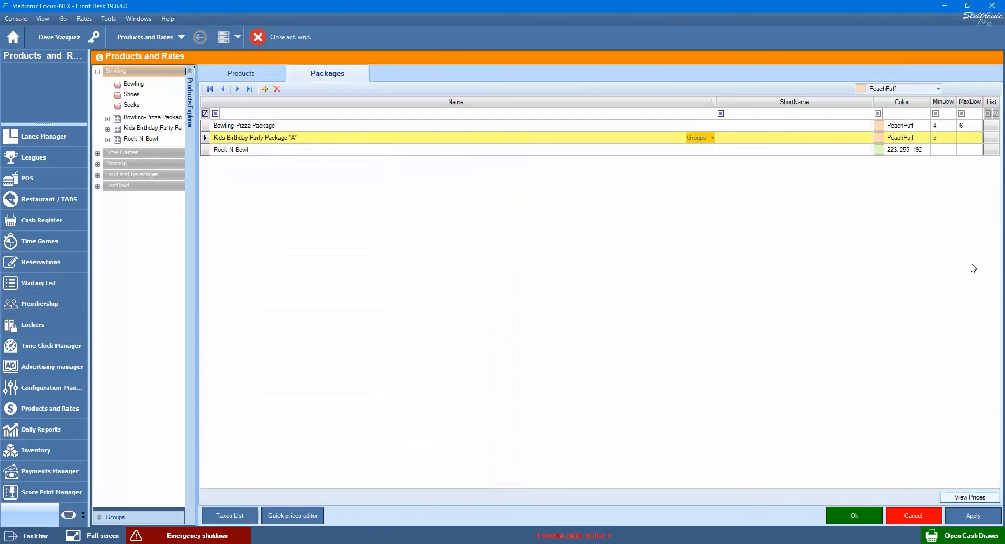
click(959, 498)
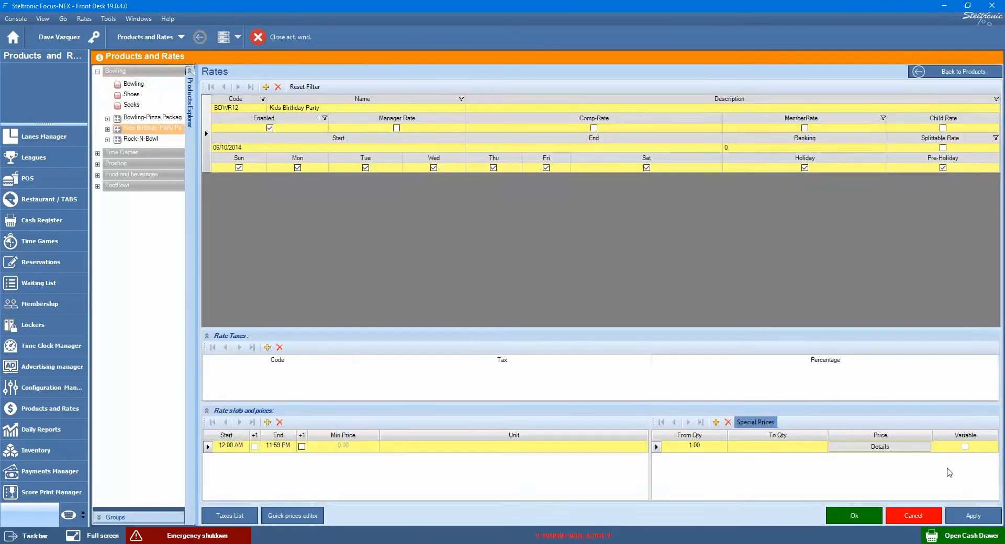
click(887, 448)
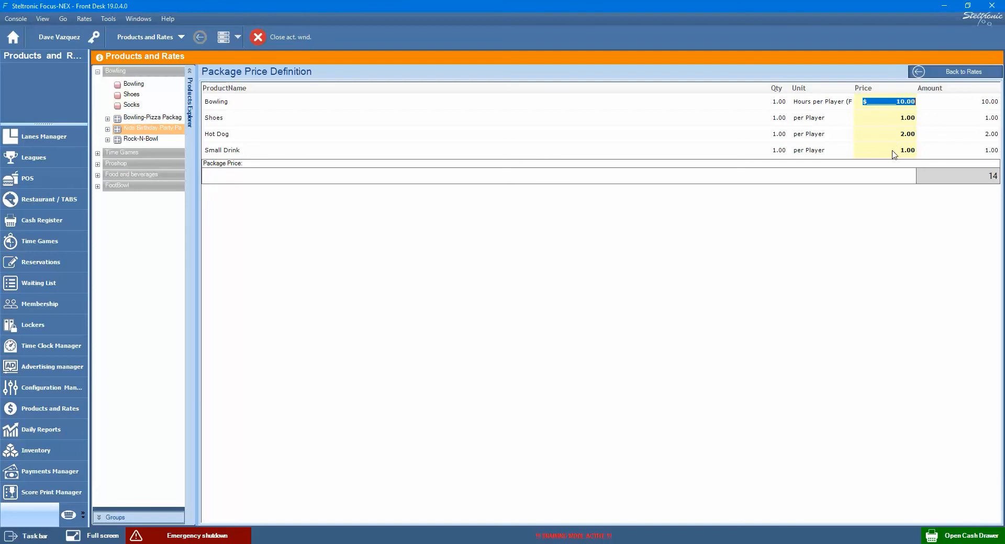
click(921, 72)
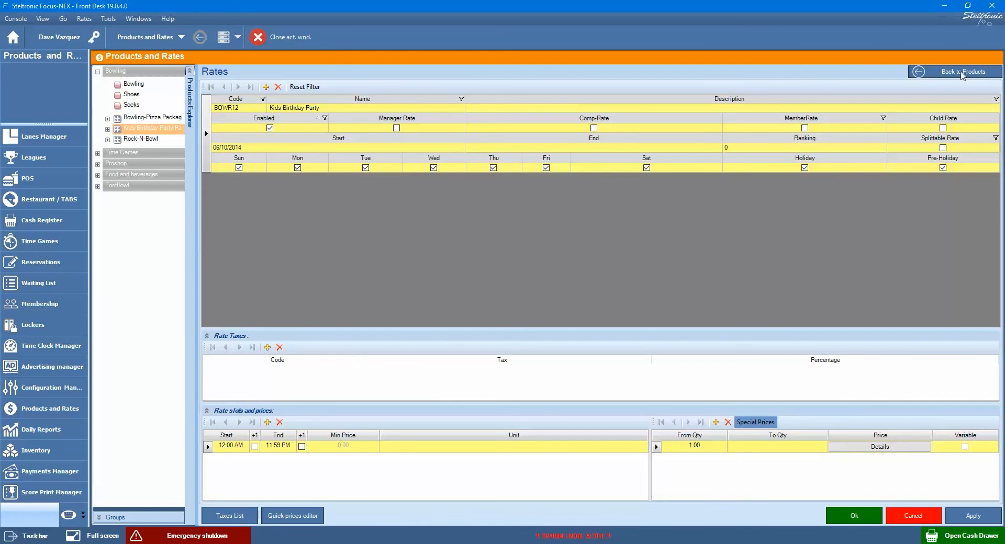
click(957, 76)
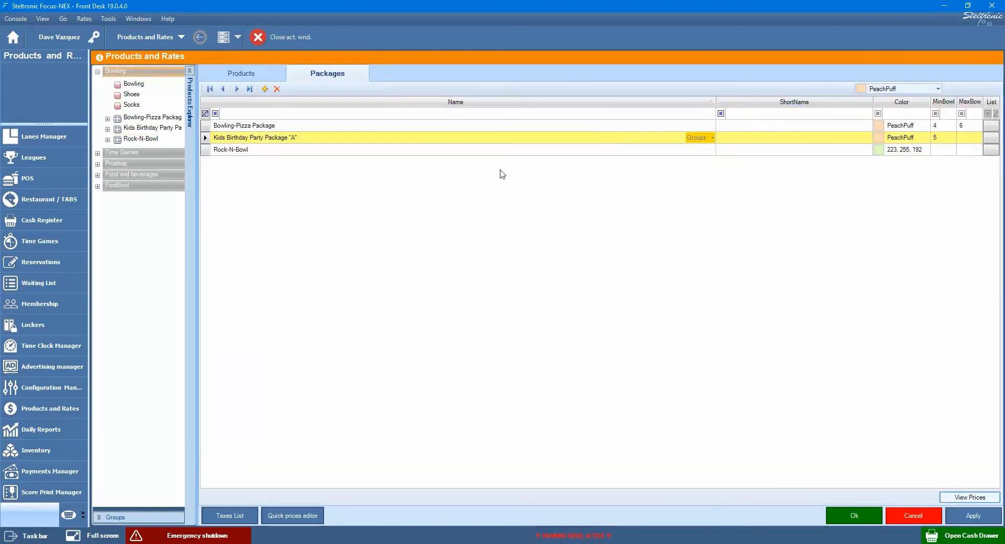
- Check the Bowling product's group assignment and assign the Shoes product to the Bowling group
click(253, 74)
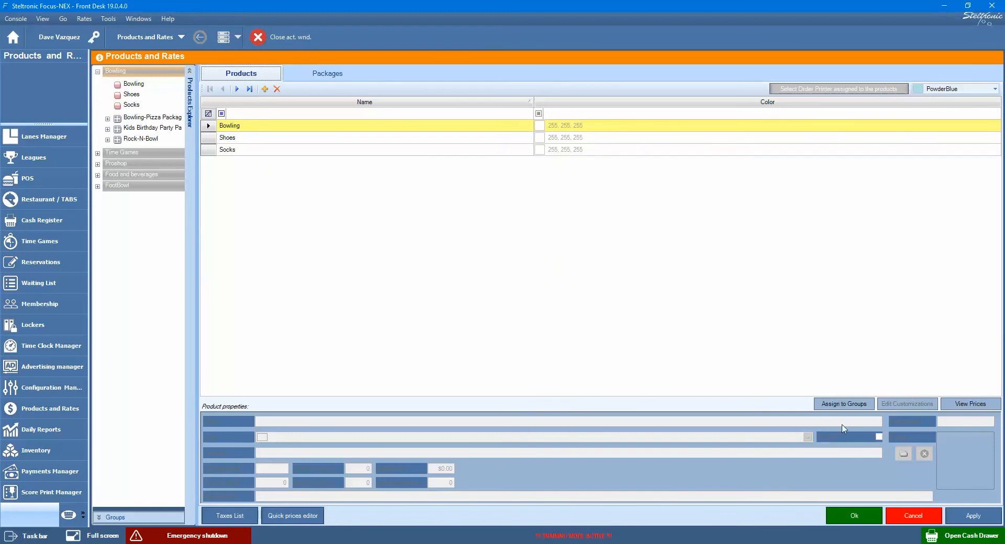
click(844, 404)
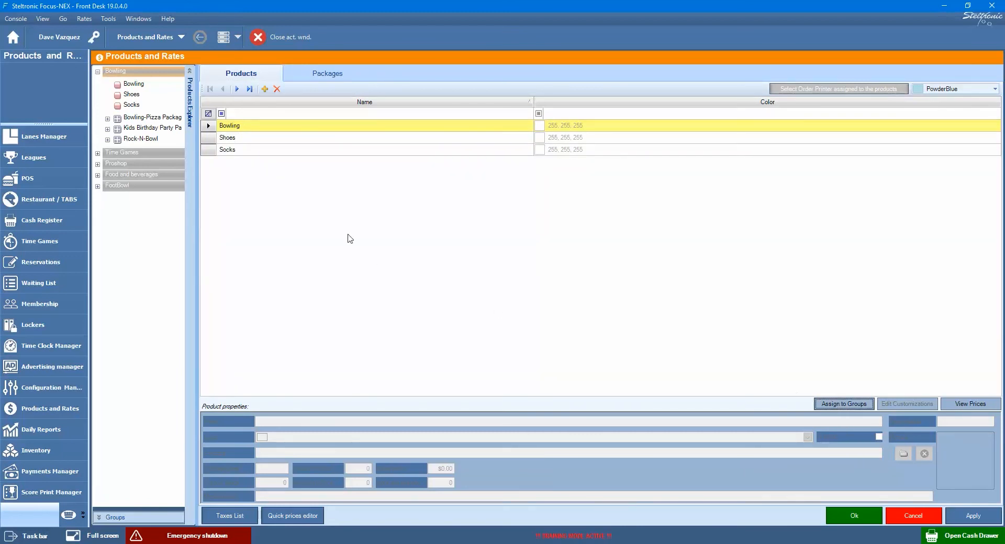
click(326, 143)
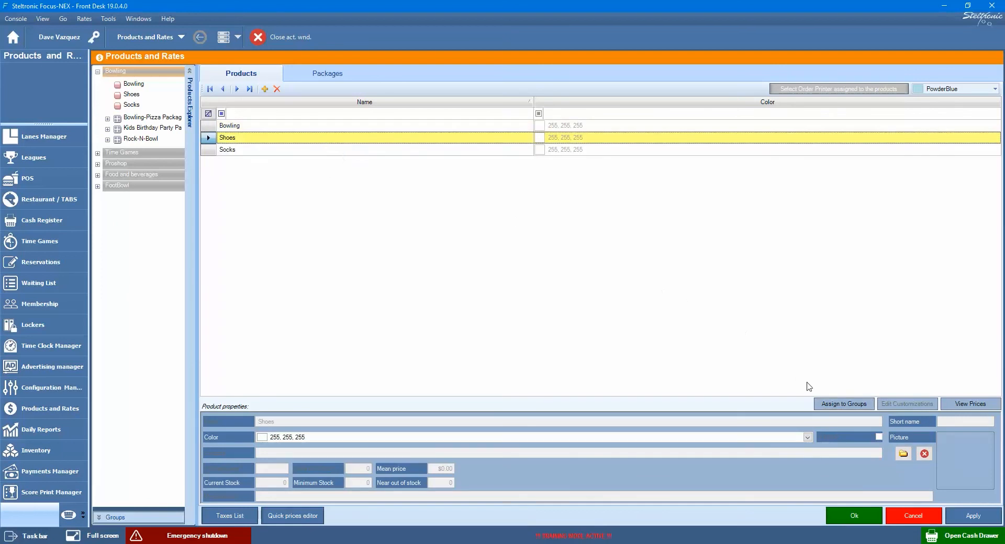
click(820, 409)
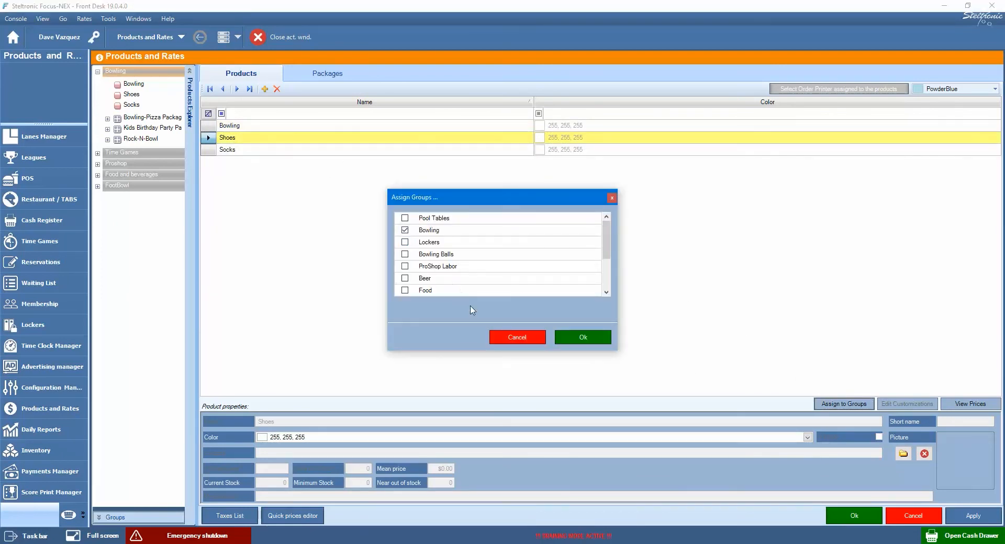
click(602, 337)
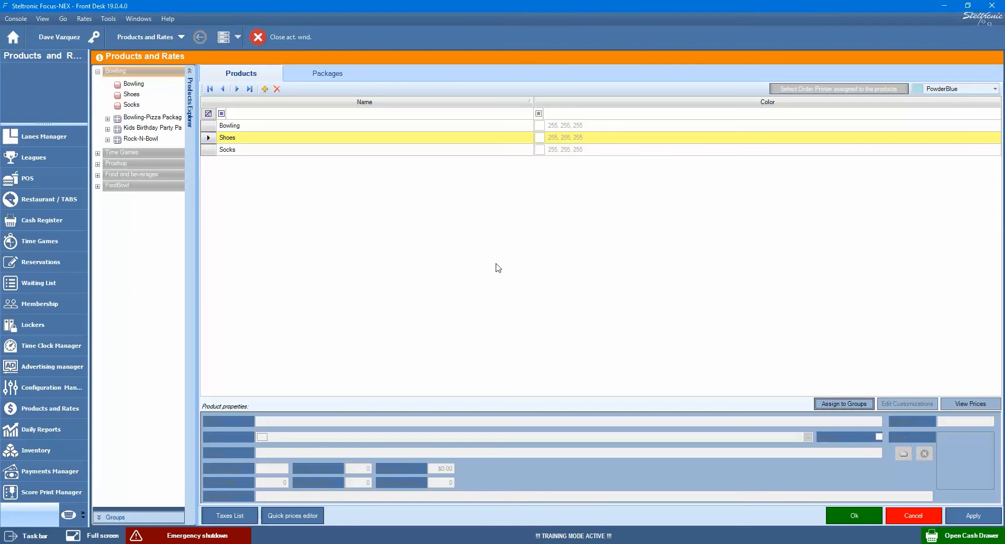
- Assign the Socks product to the Bowling group
click(352, 150)
click(832, 405)
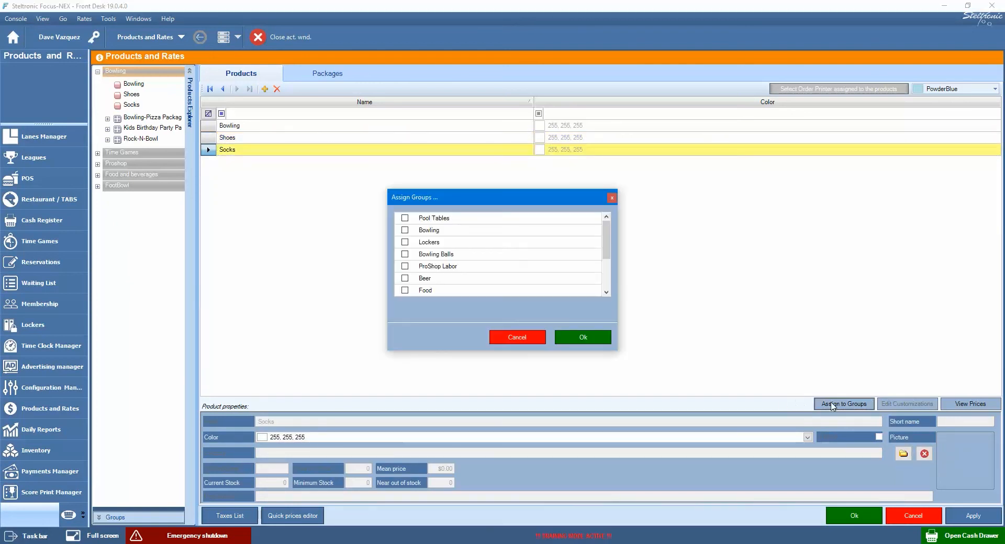
scroll(472, 282, down, 1)
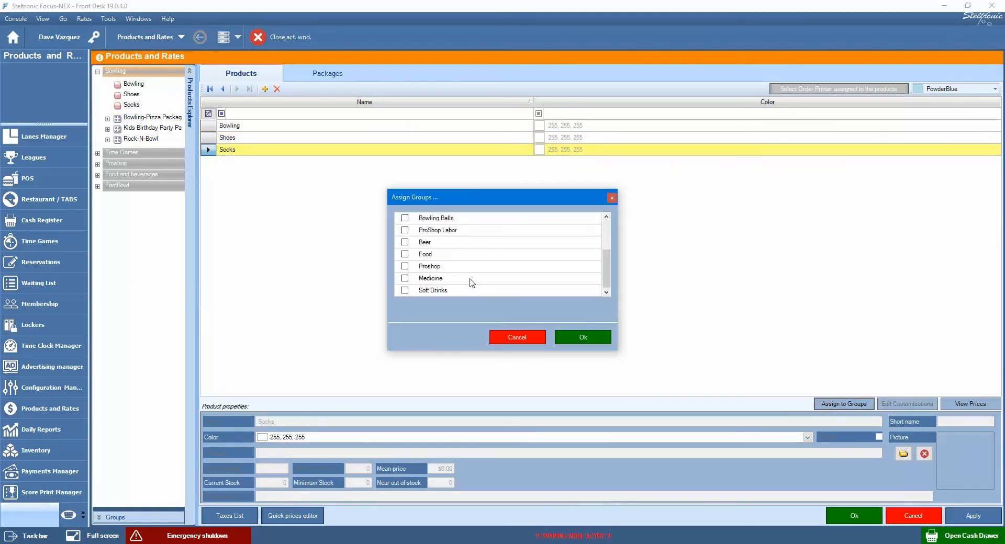
scroll(472, 282, up, 1)
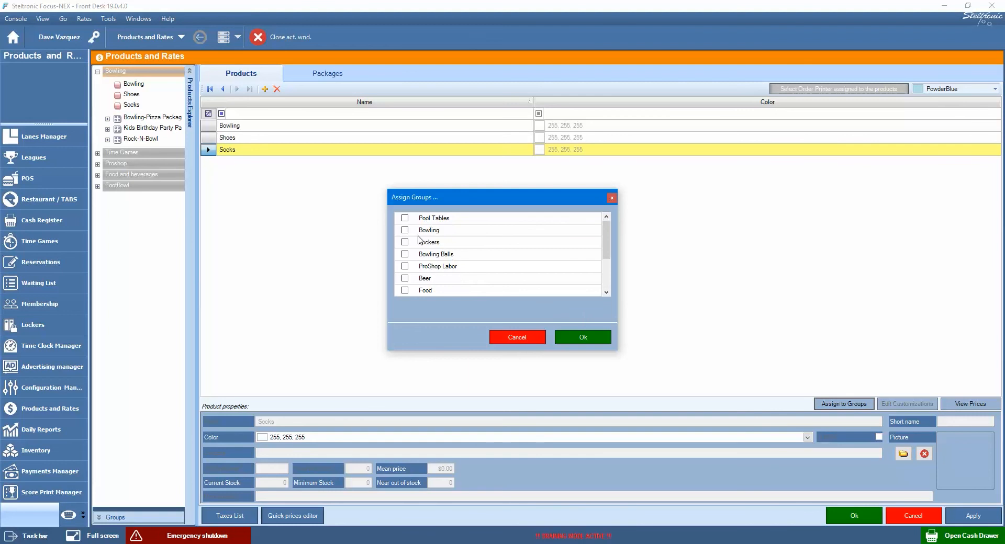
click(405, 230)
click(576, 340)
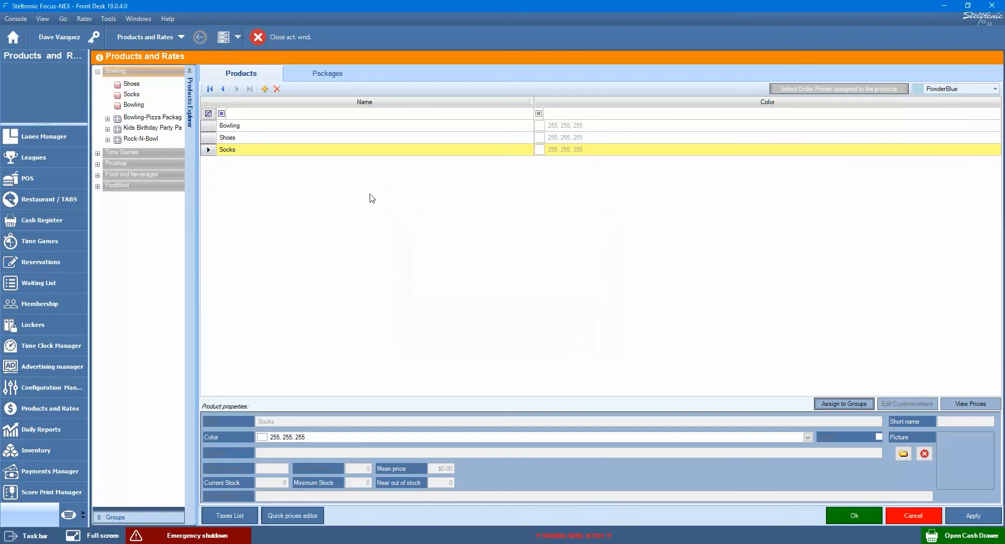
- Check which group the Bowling product is assigned to, and confirm the assignment
click(285, 128)
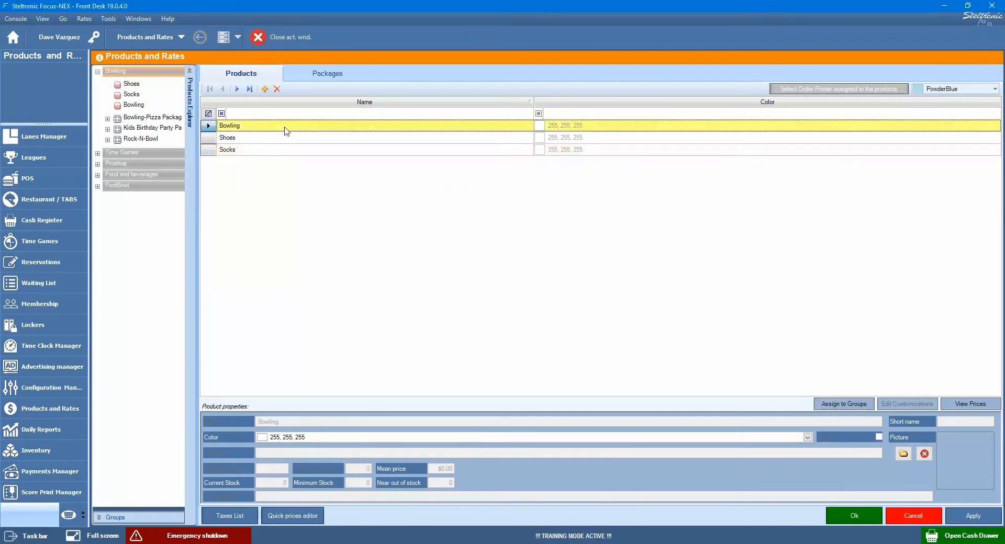
click(826, 403)
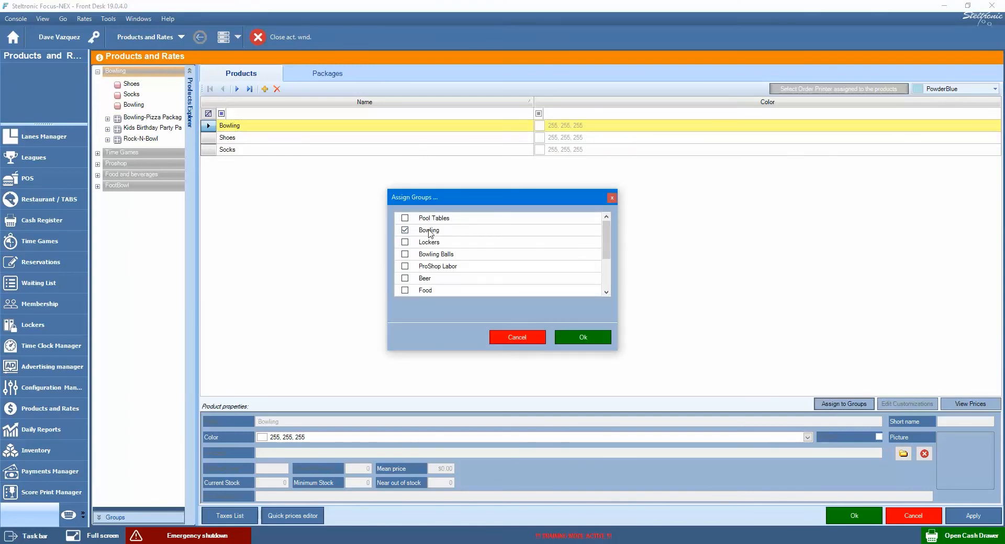
click(567, 340)
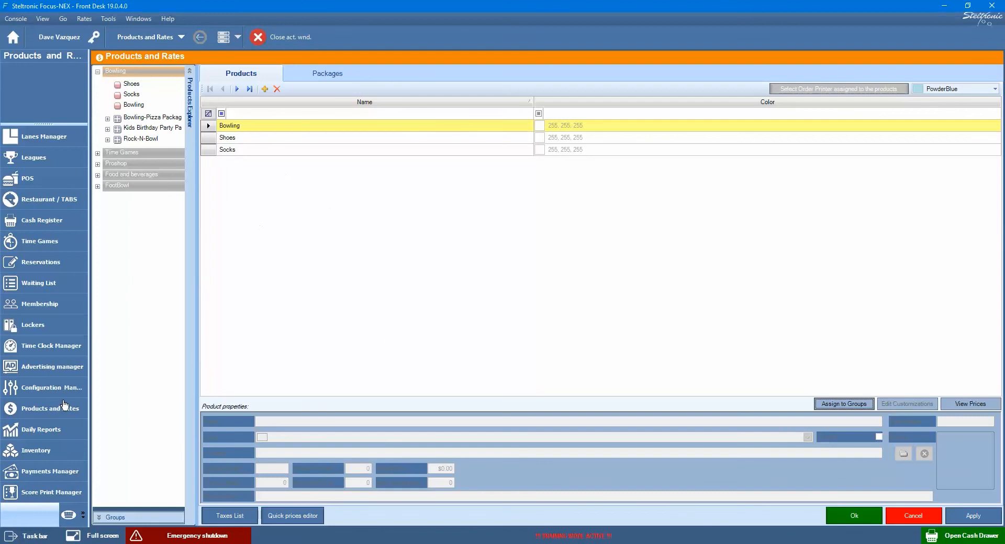
- Expand the list of product groups and look through all available groups
click(101, 519)
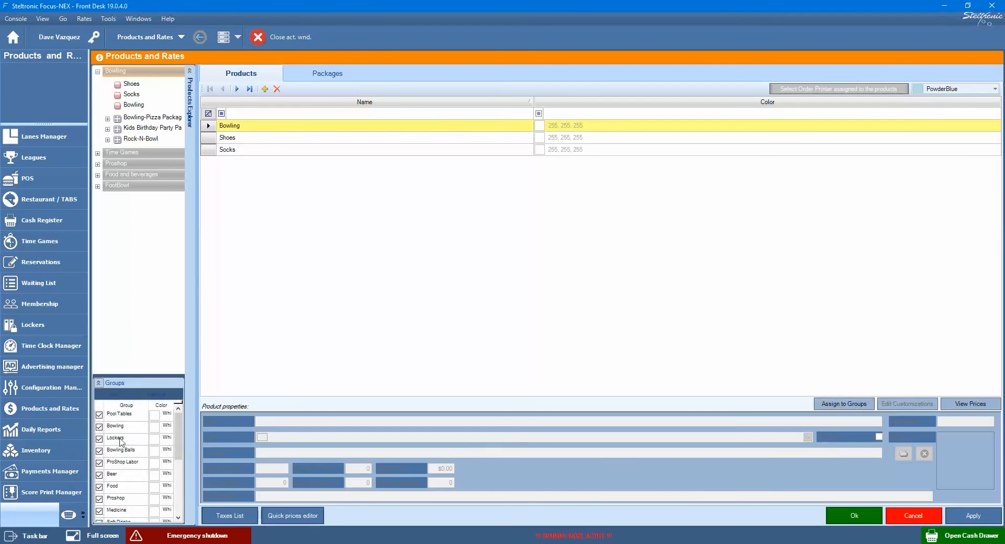
scroll(127, 510, down, 1)
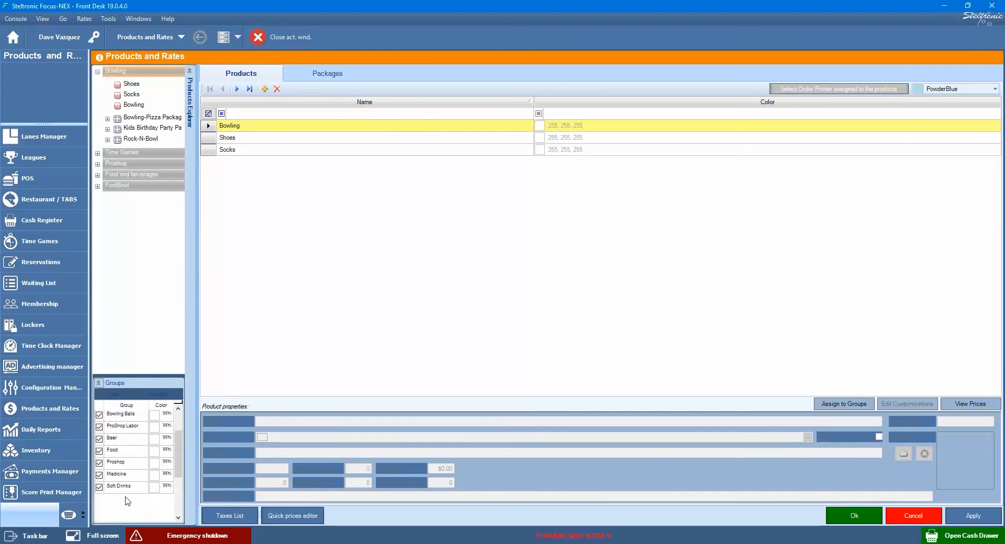
scroll(127, 501, up, 1)
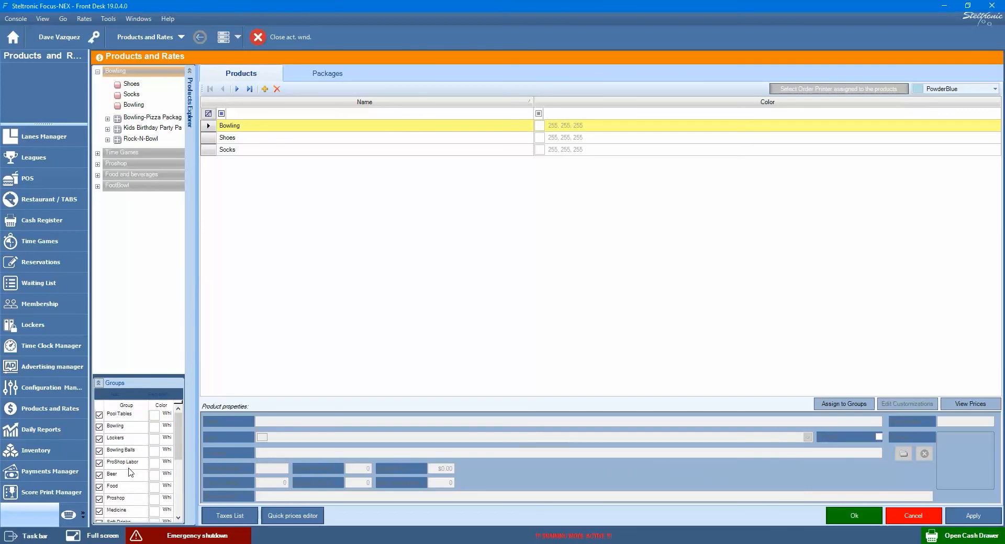
scroll(129, 468, down, 1)
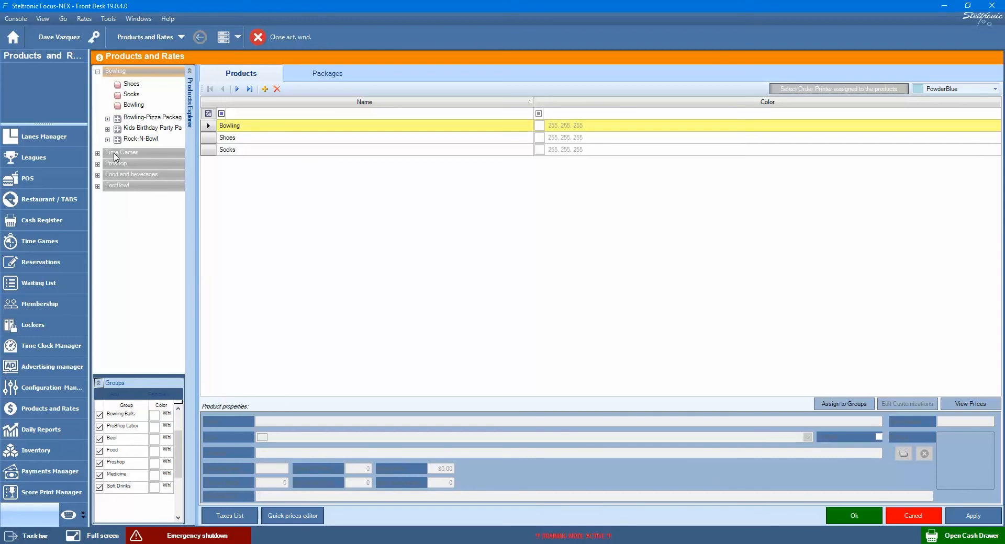
- Examine the Time Games products and the Pool Tables rate, including its slot's unit options, keeping Hours, and return to the products
click(97, 153)
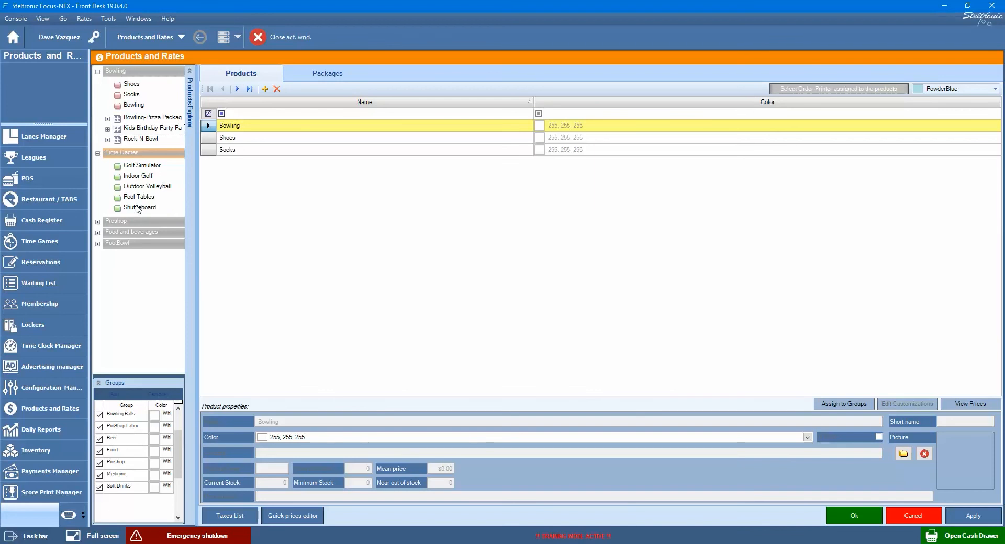
click(98, 72)
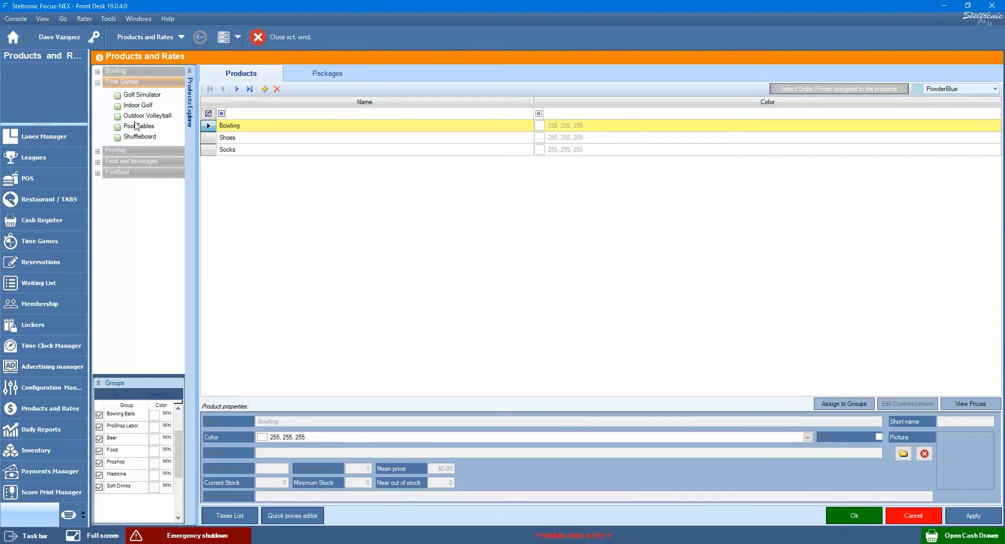
click(137, 84)
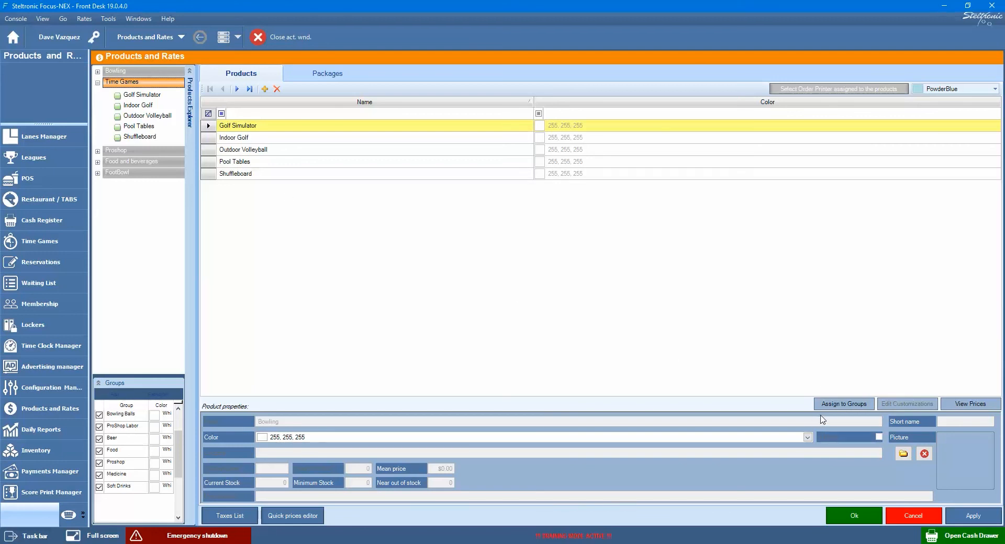
double_click(137, 127)
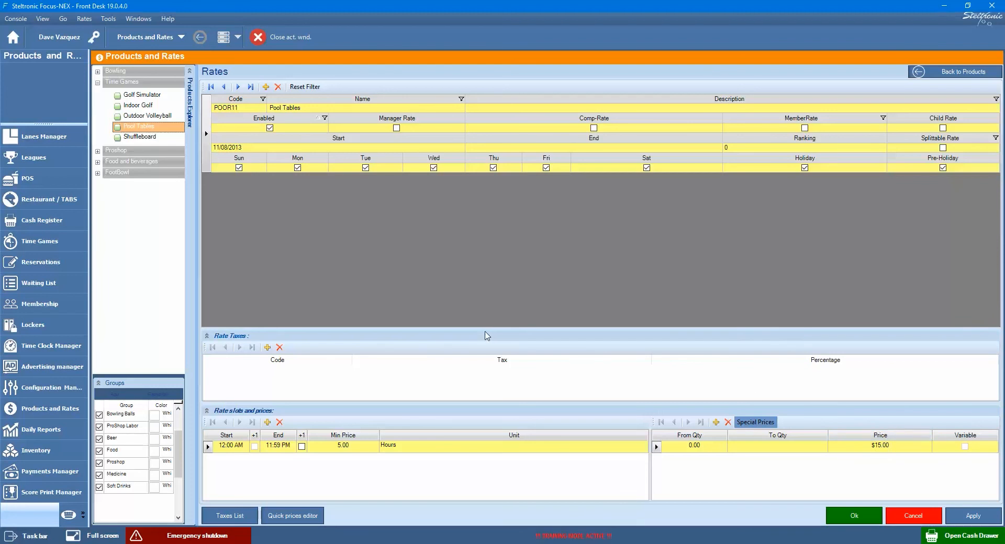
click(228, 446)
click(496, 454)
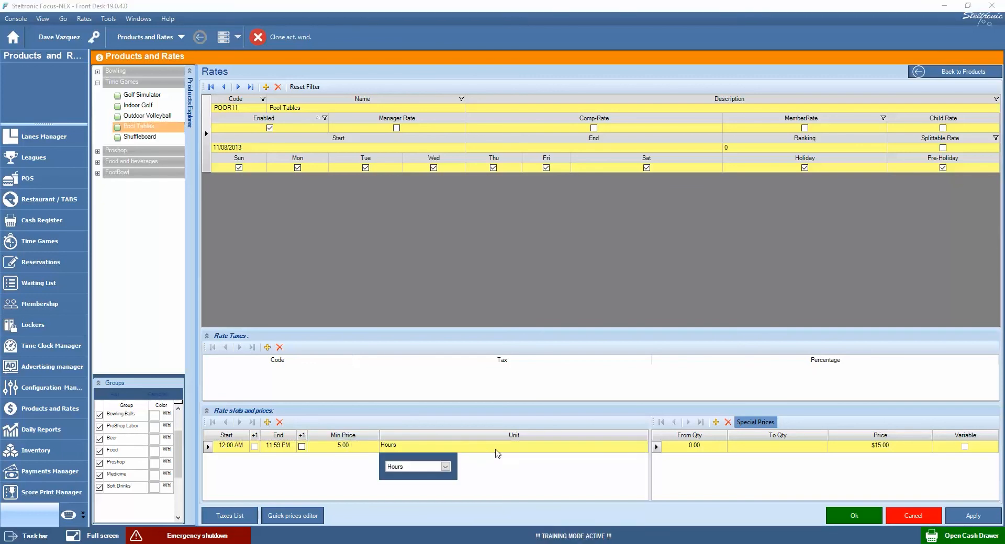
click(445, 468)
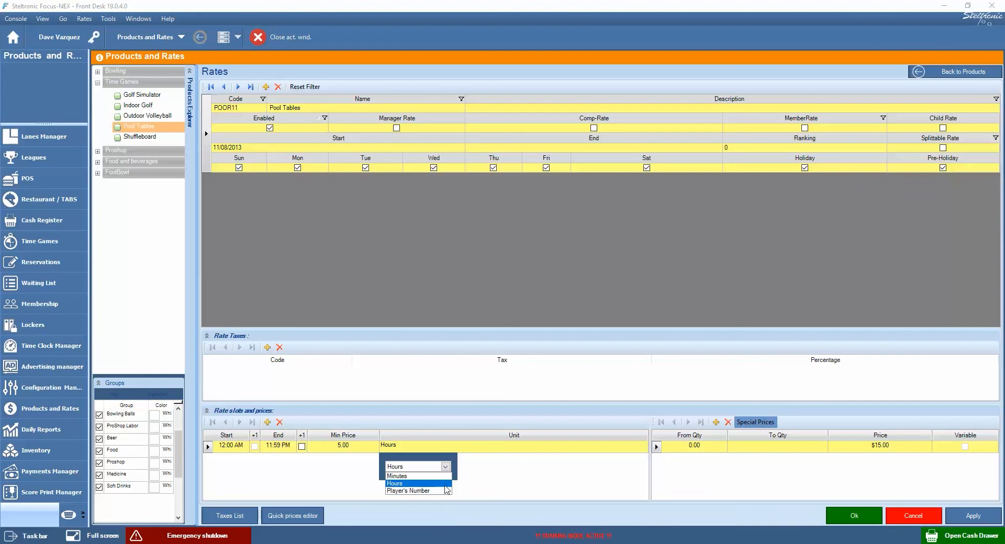
click(445, 483)
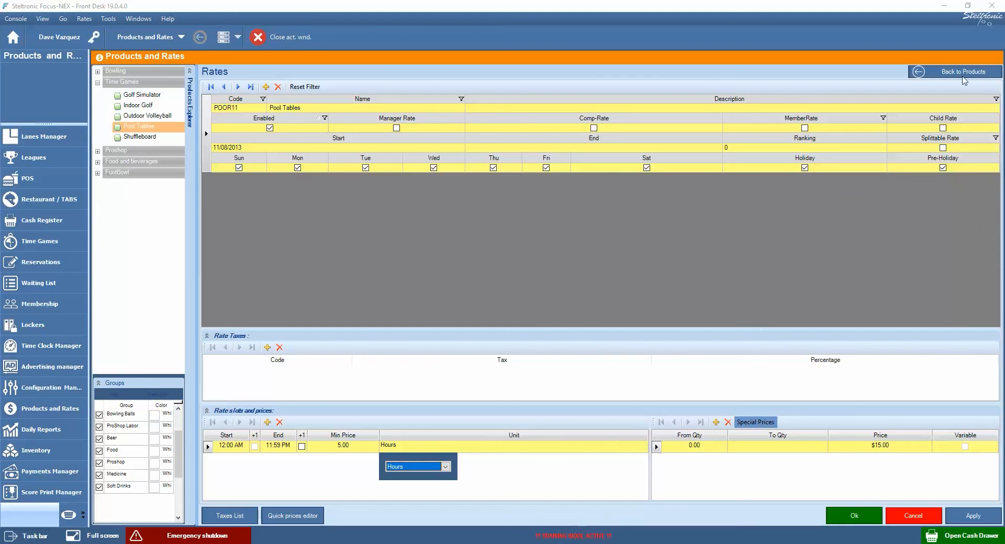
click(960, 77)
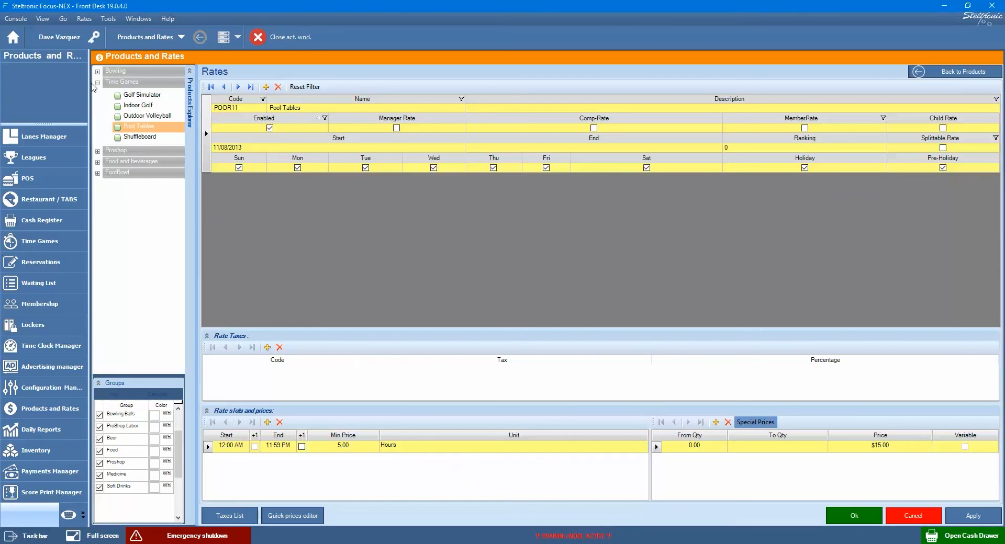
- Add a product named "Bowling Bag" to the Proshop category, viewing the available picture files without choosing one
click(97, 83)
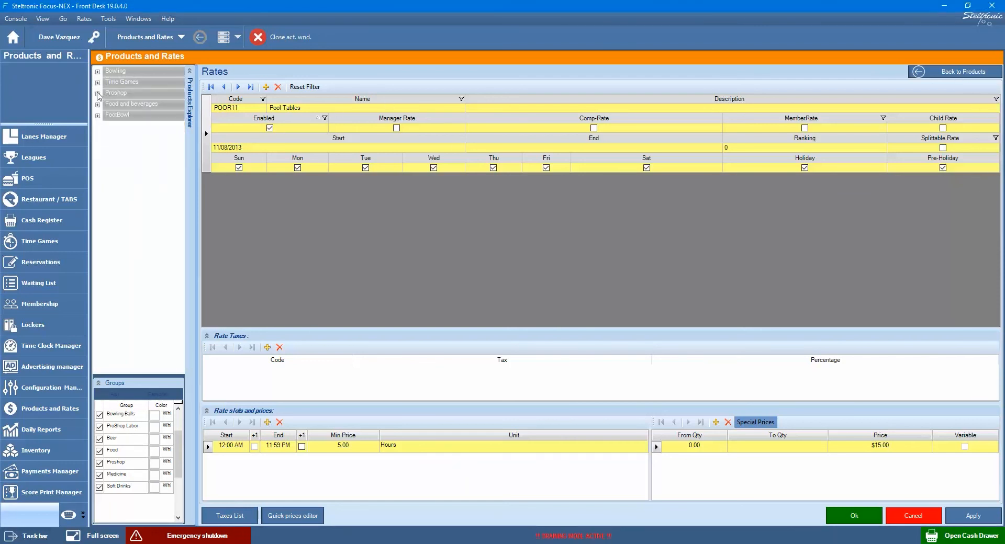
click(98, 94)
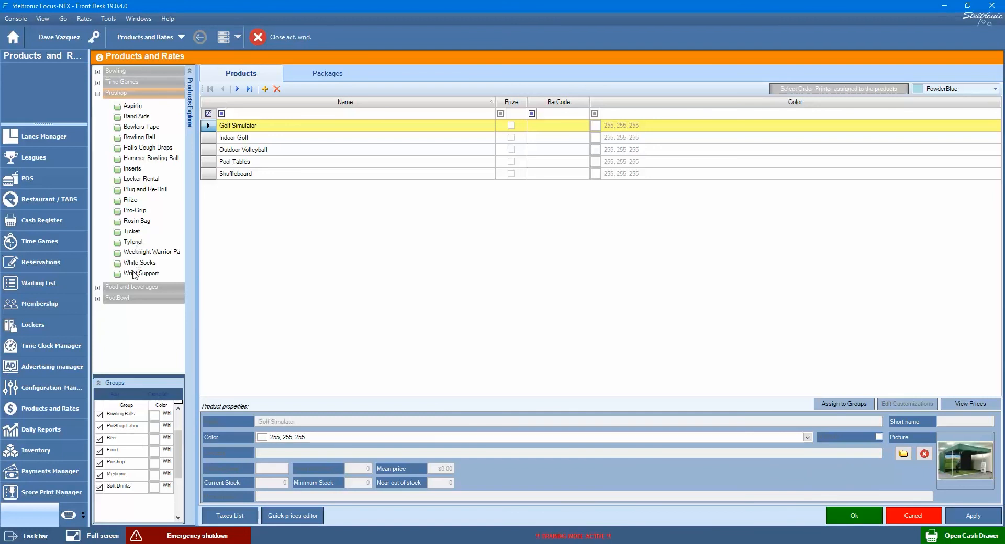
click(147, 95)
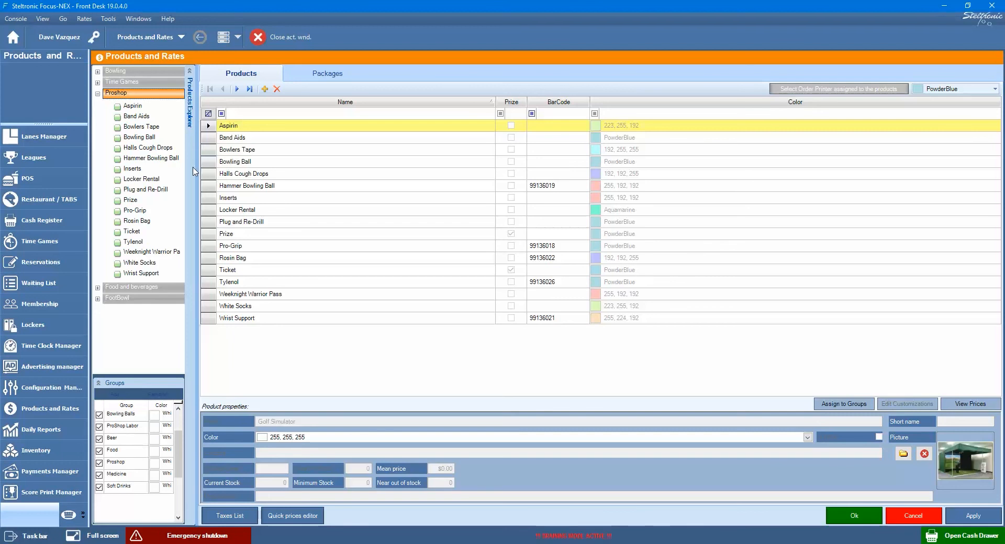
click(265, 89)
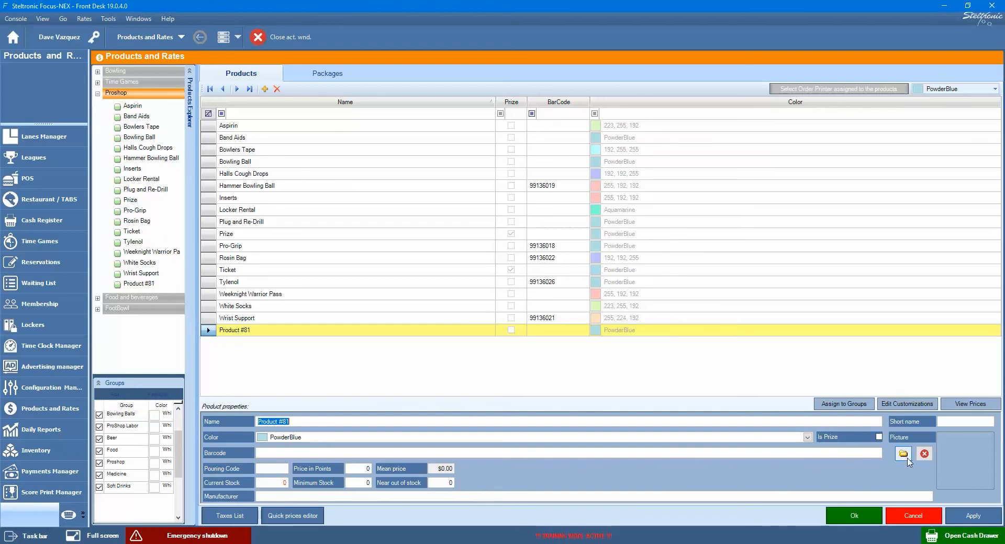
click(905, 458)
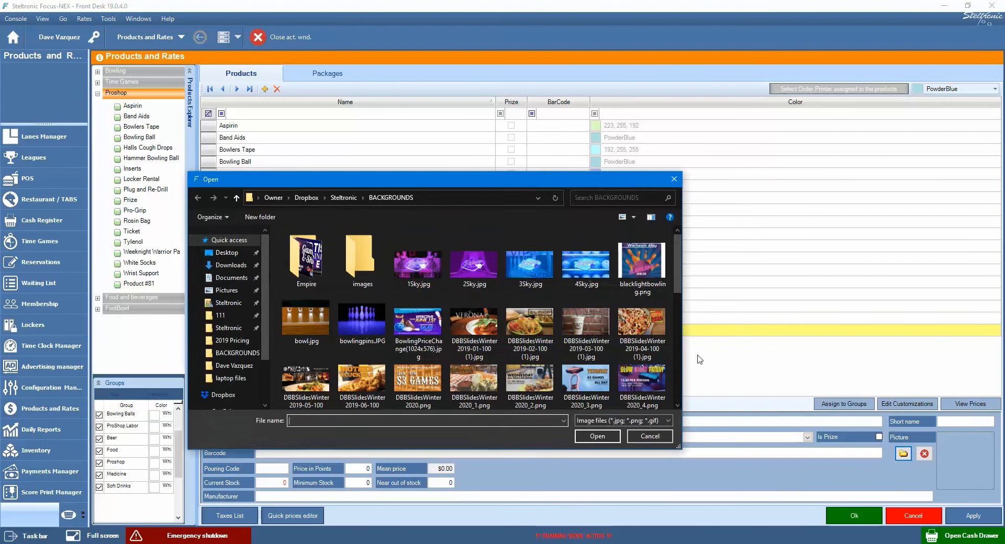
click(673, 180)
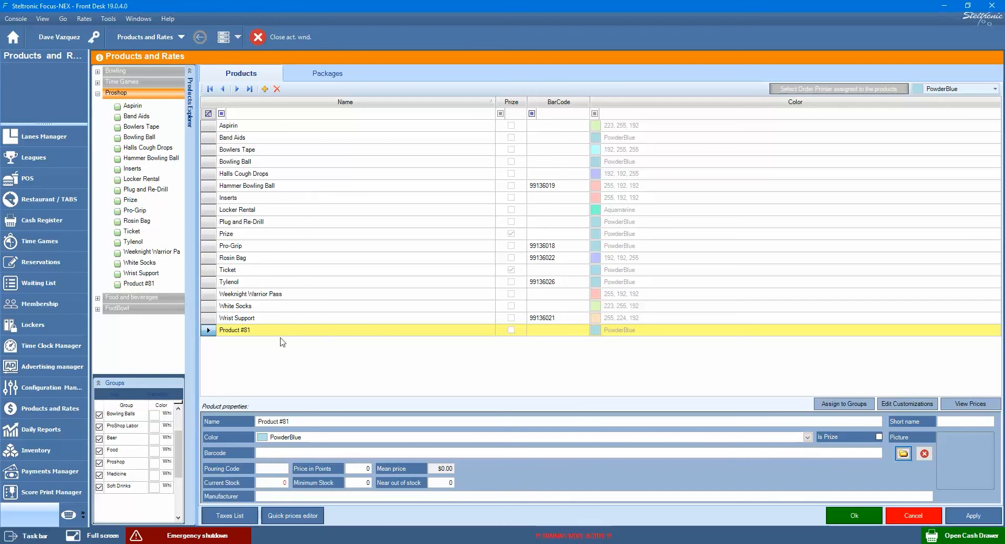
drag(290, 421, 255, 422)
text(Bow)
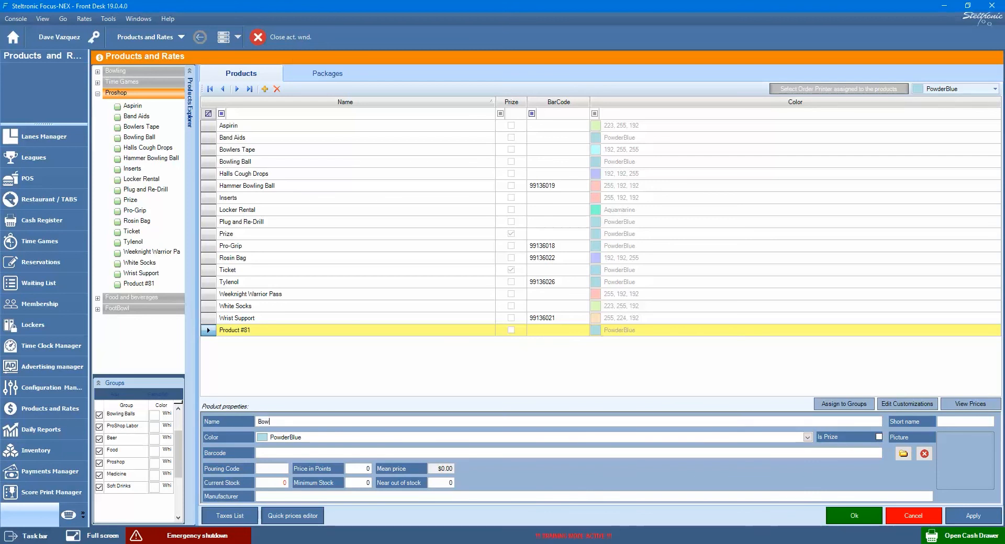
text(ling Bag)
- Assign the Bowling Bag product to the Proshop group
click(823, 401)
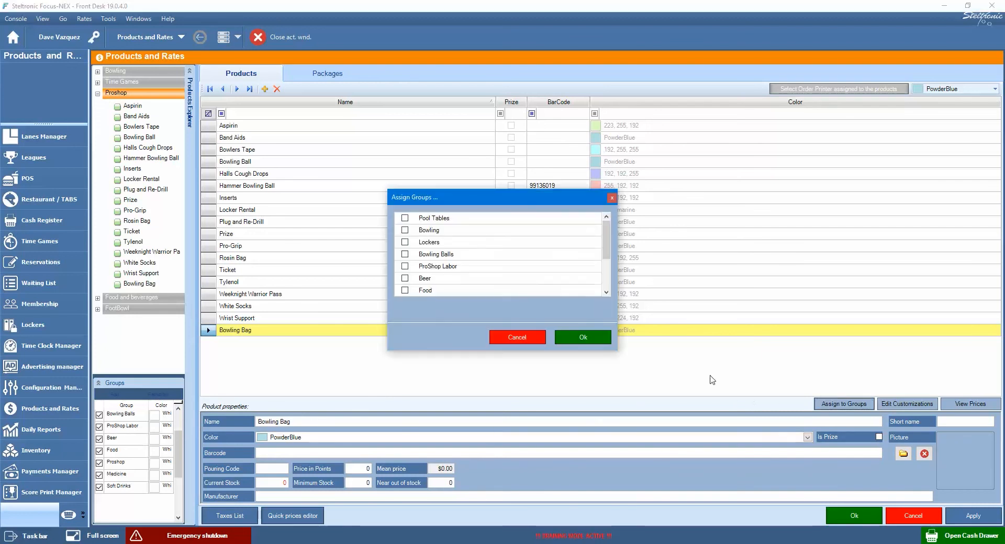
scroll(438, 282, down, 1)
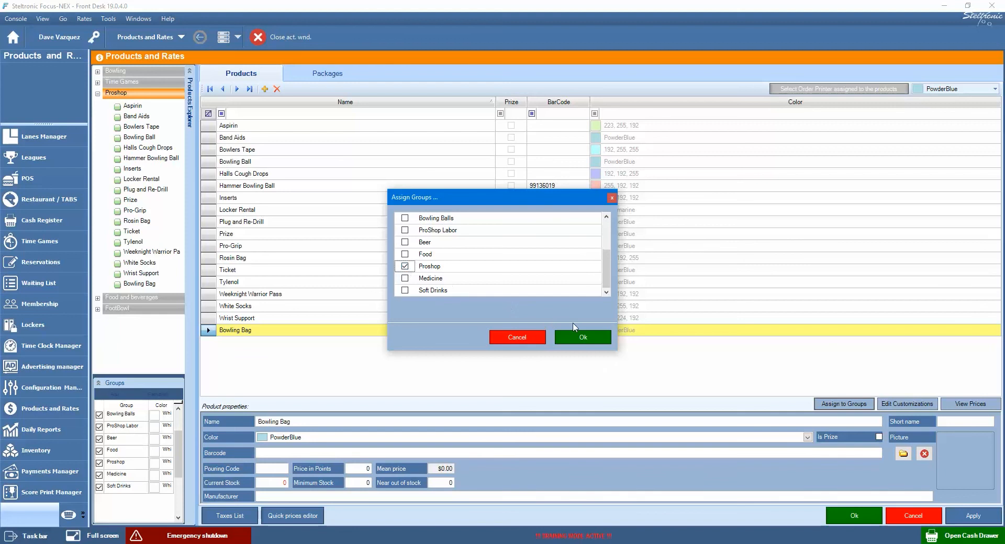
click(581, 338)
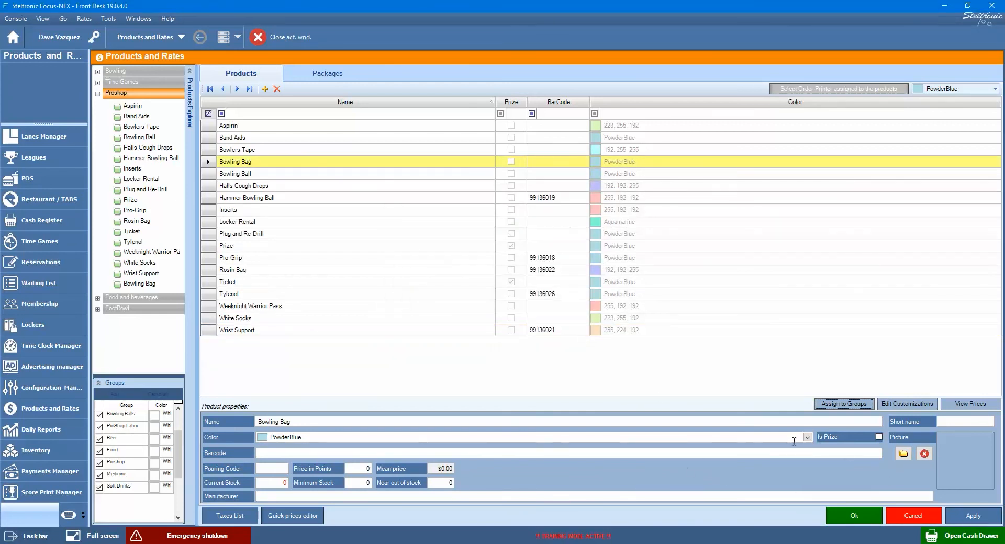
- Set the Bowling Bag product's color to PaleGreen and apply the changes
click(807, 437)
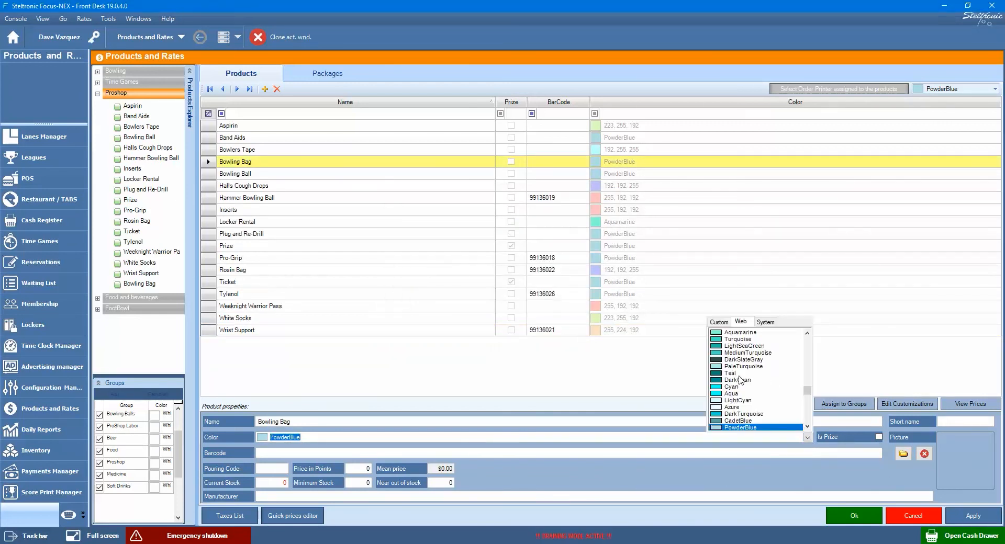
scroll(738, 385, up, 4)
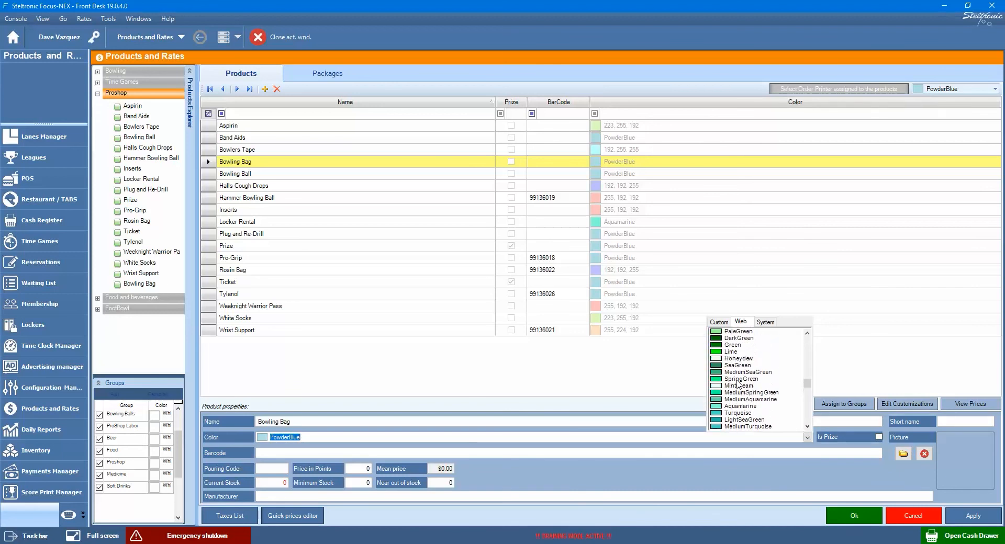
click(734, 339)
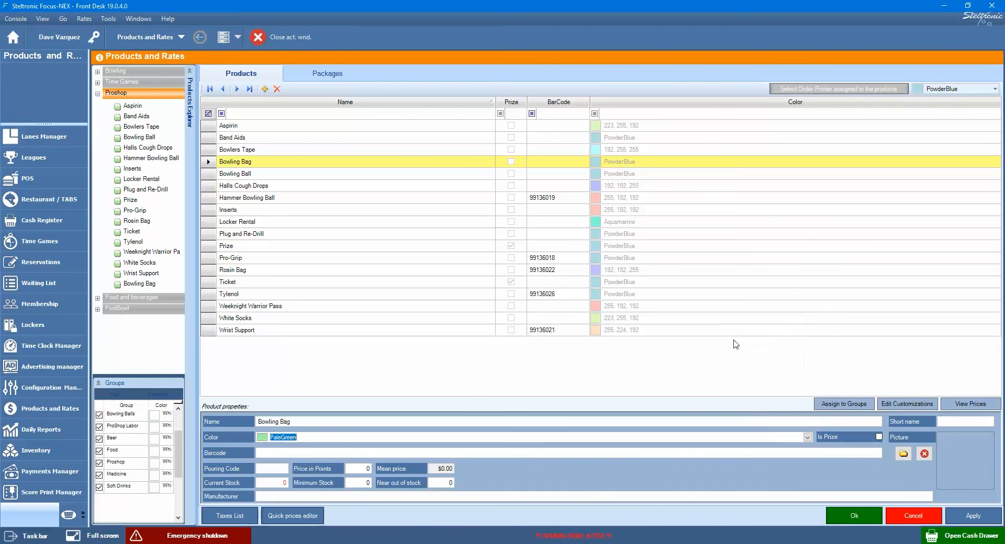
click(964, 516)
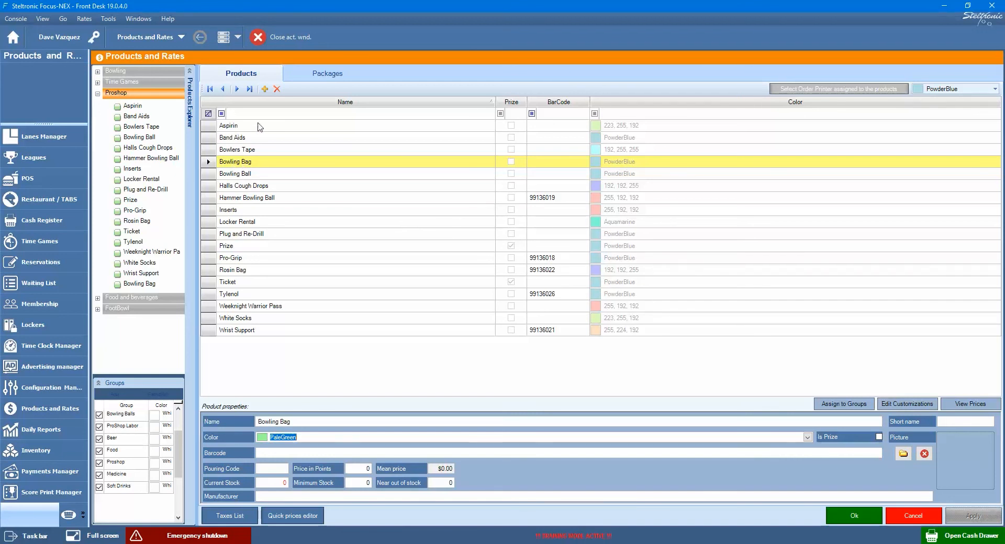
- Filter the Proshop products by the name "bowl"
click(266, 114)
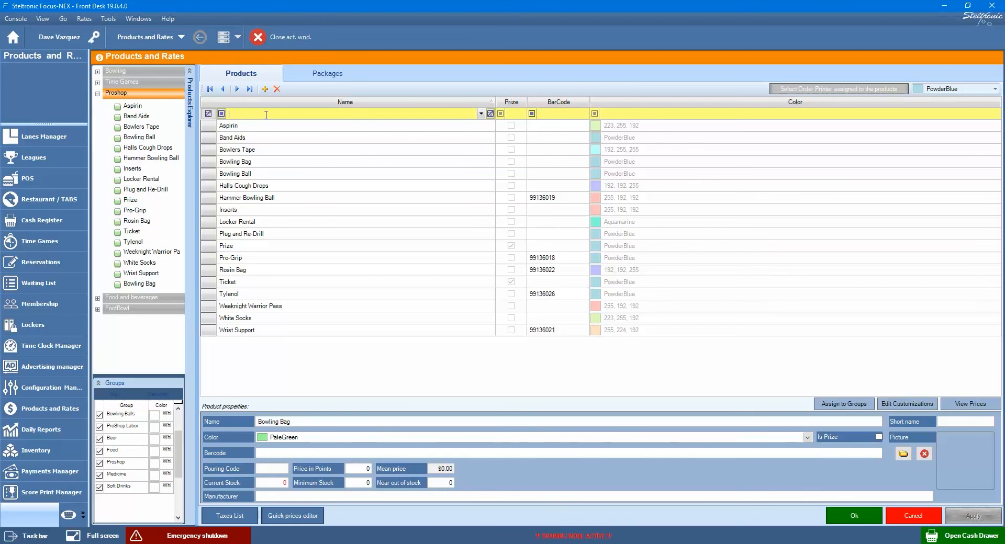
text(bowl)
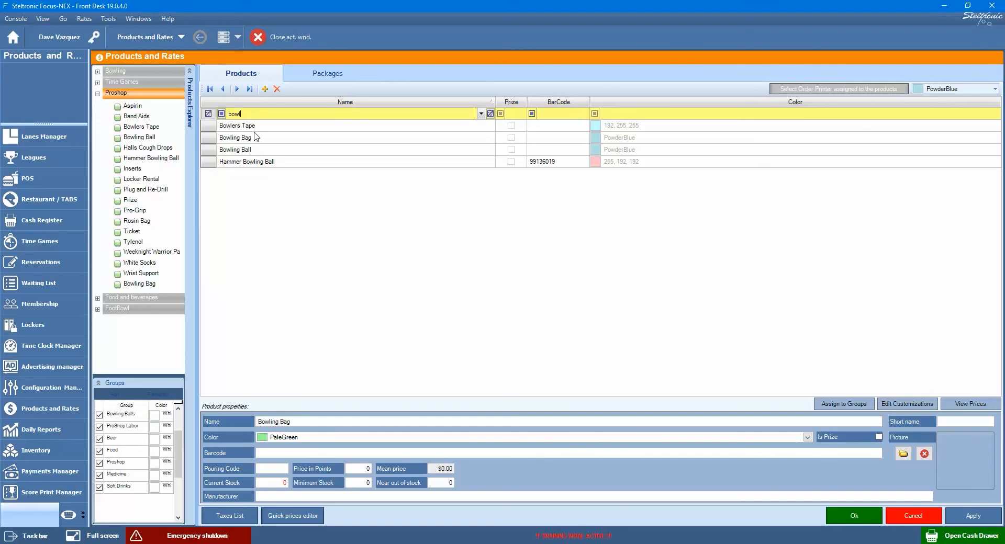
- Clear the name filter on the Proshop products
key(BackSpace)
key(BackSpace)
key(BackSpace)
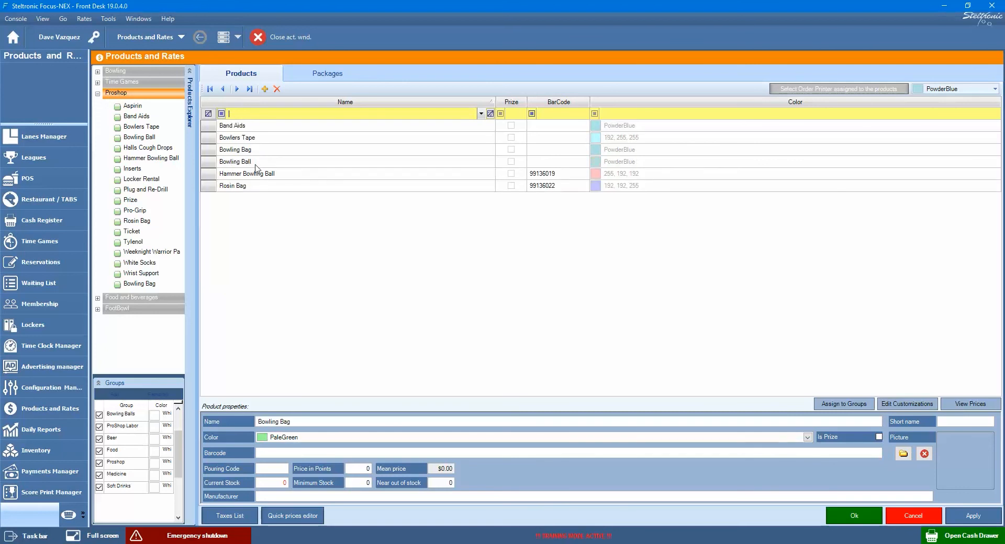
- Select the range Aspirin to Hammer Bowling Ball, and separately multi-select Hammer Bowling Ball, Plug and Re-Drill, Tylenol and Bowlers Tape
click(234, 127)
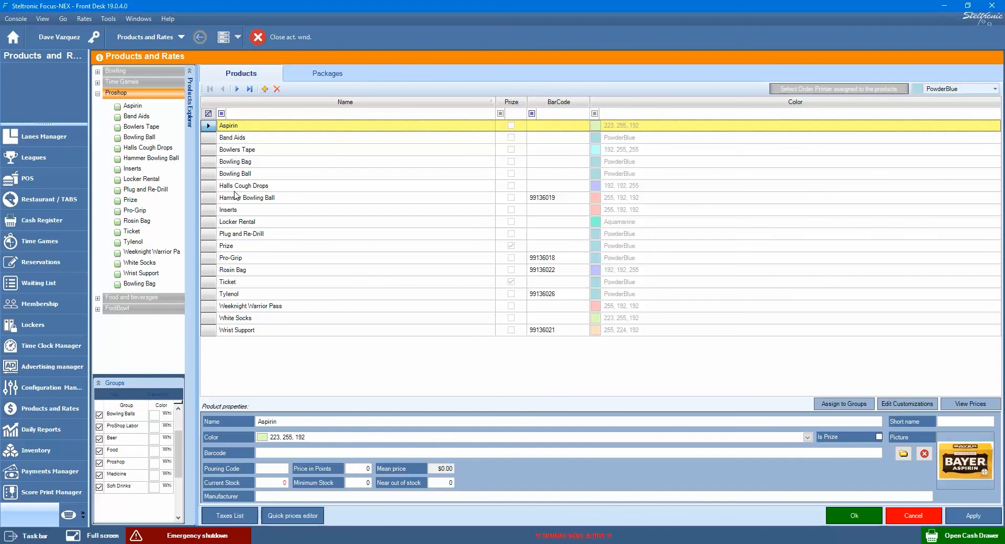
shift+click(236, 198)
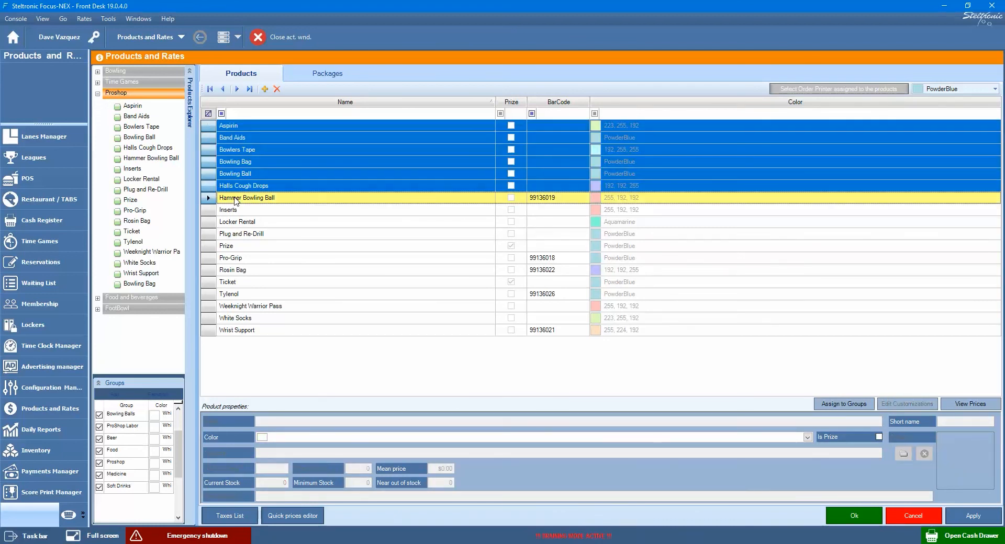
click(235, 199)
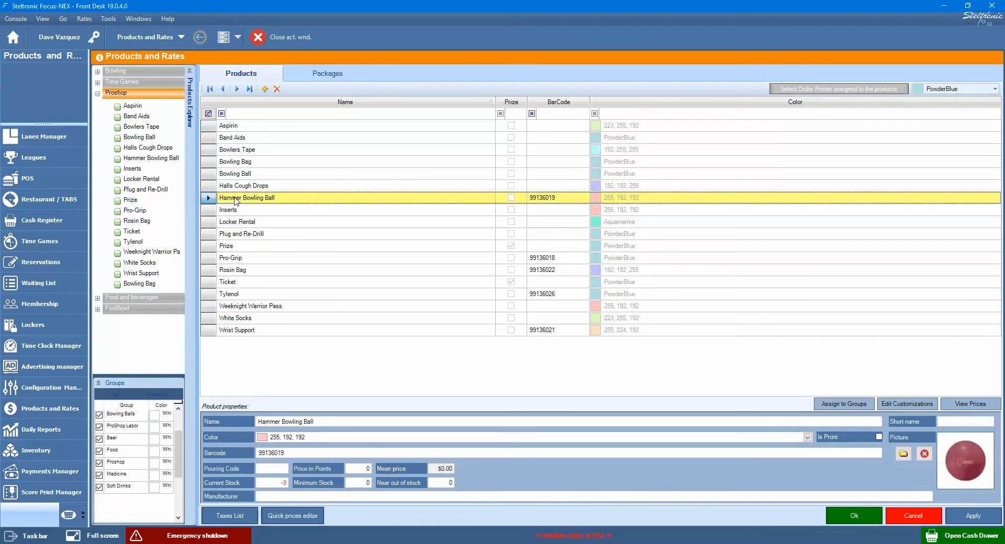
ctrl+click(238, 234)
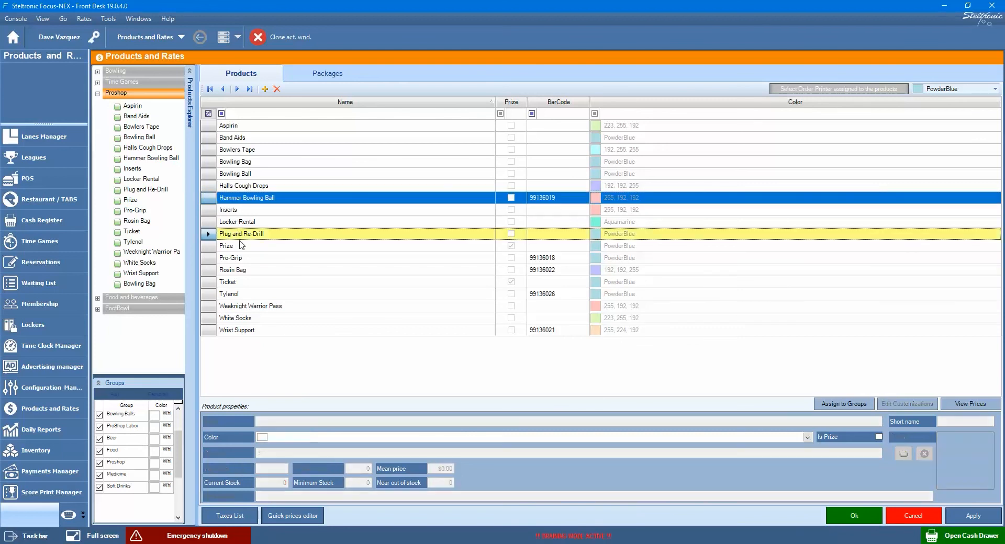
ctrl+click(246, 295)
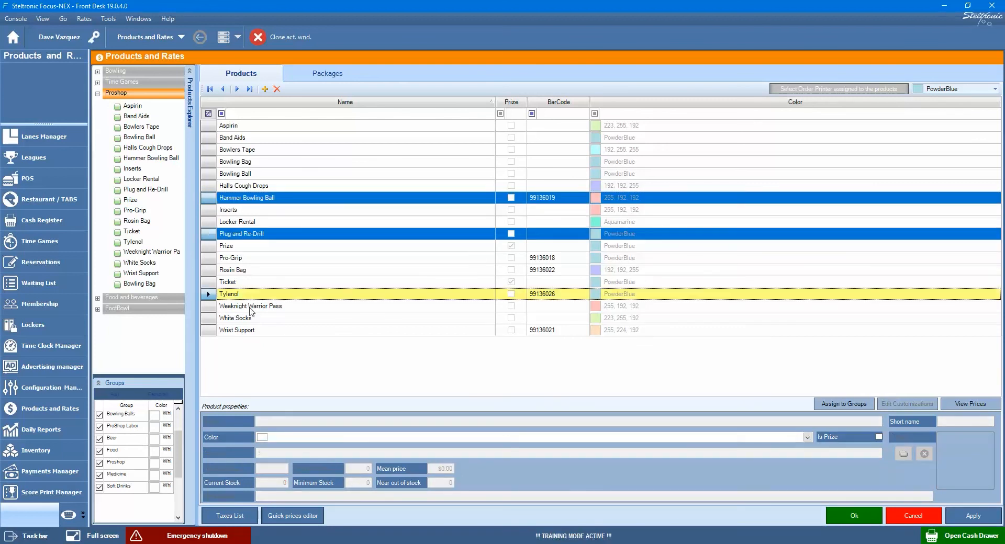
ctrl+click(259, 151)
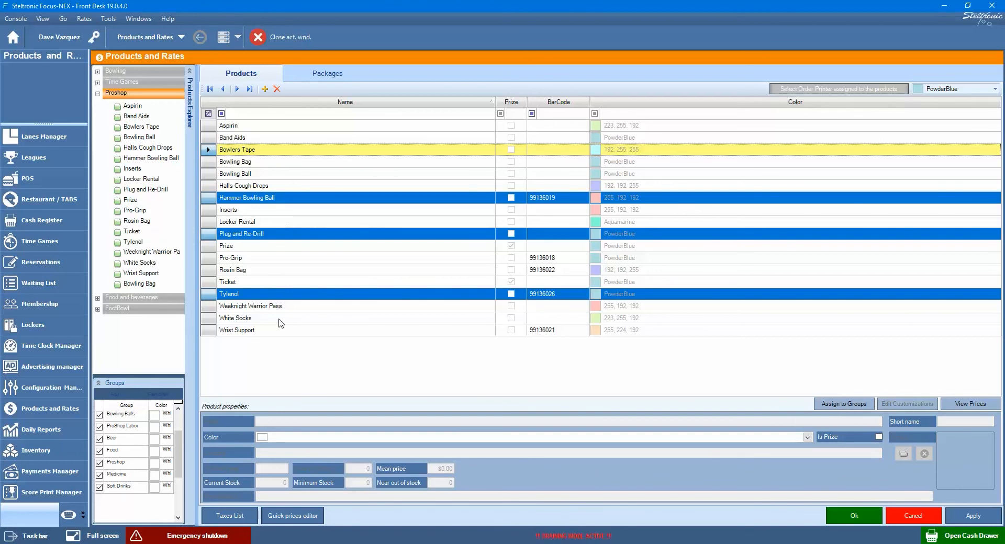
click(326, 294)
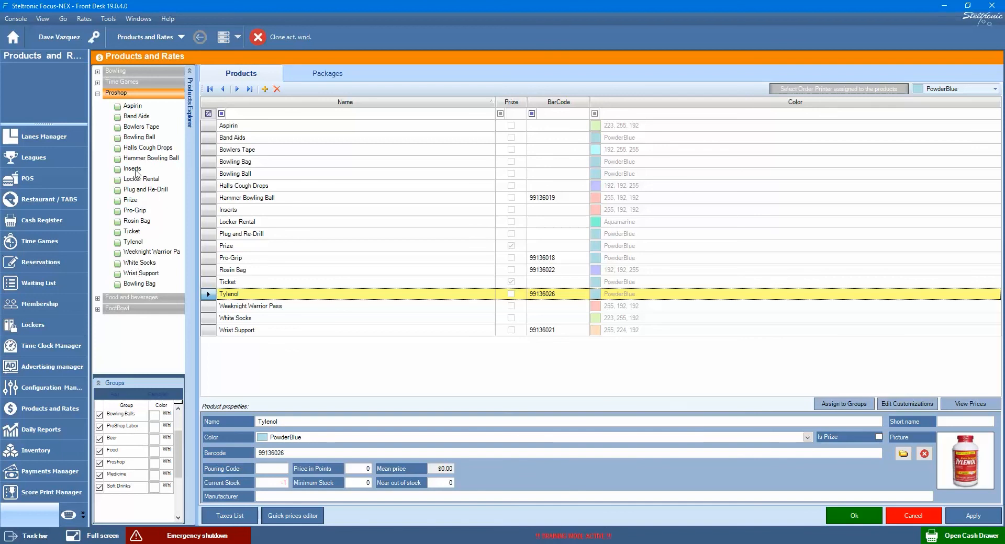
- Add a rate to the Bowling Bag product with California Sales Tax and a variable price, and apply the changes
double_click(140, 284)
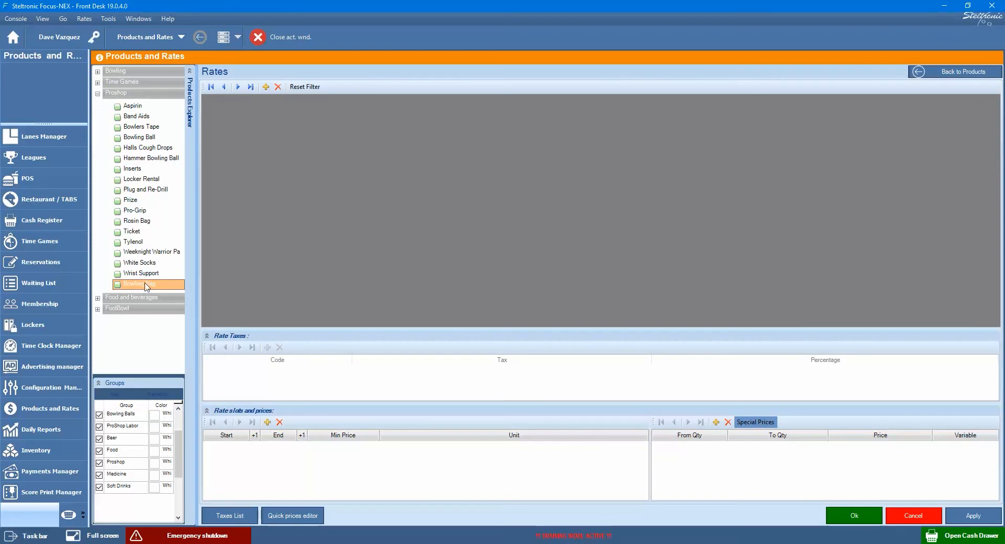
click(266, 87)
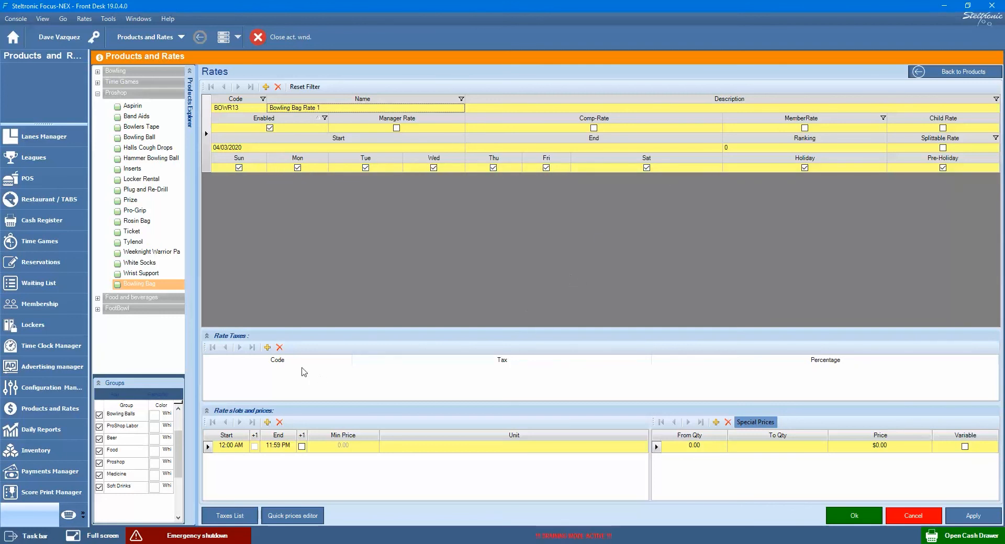
click(267, 348)
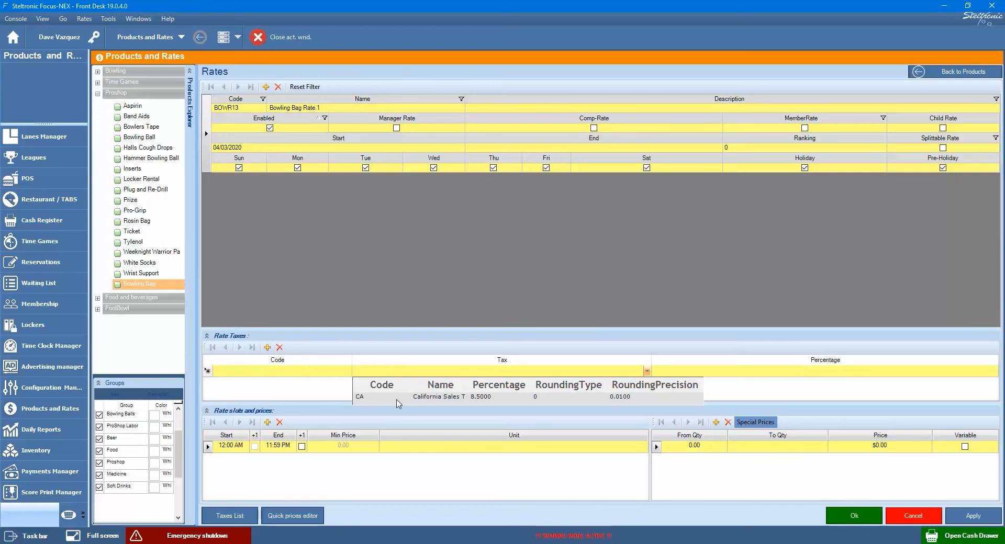
click(399, 399)
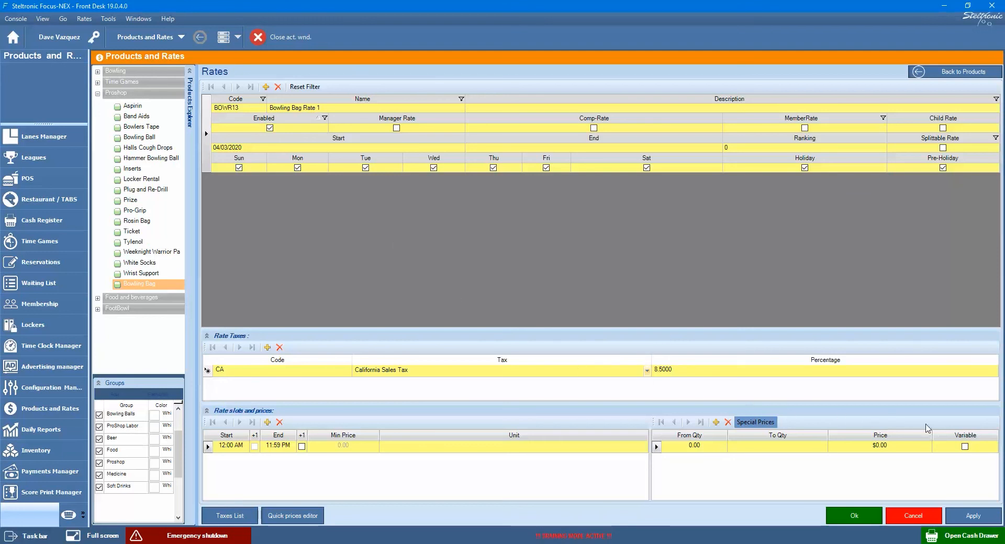
click(966, 450)
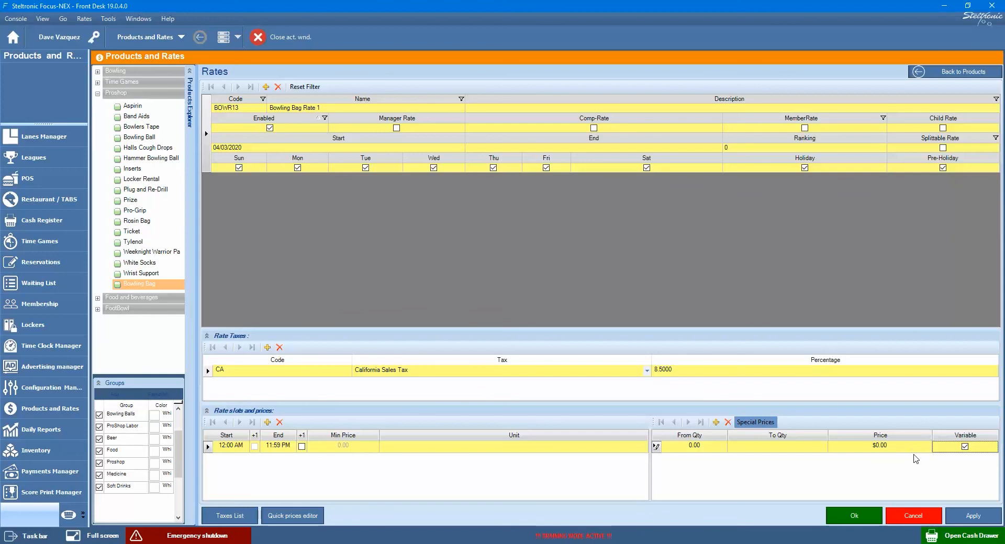
click(961, 516)
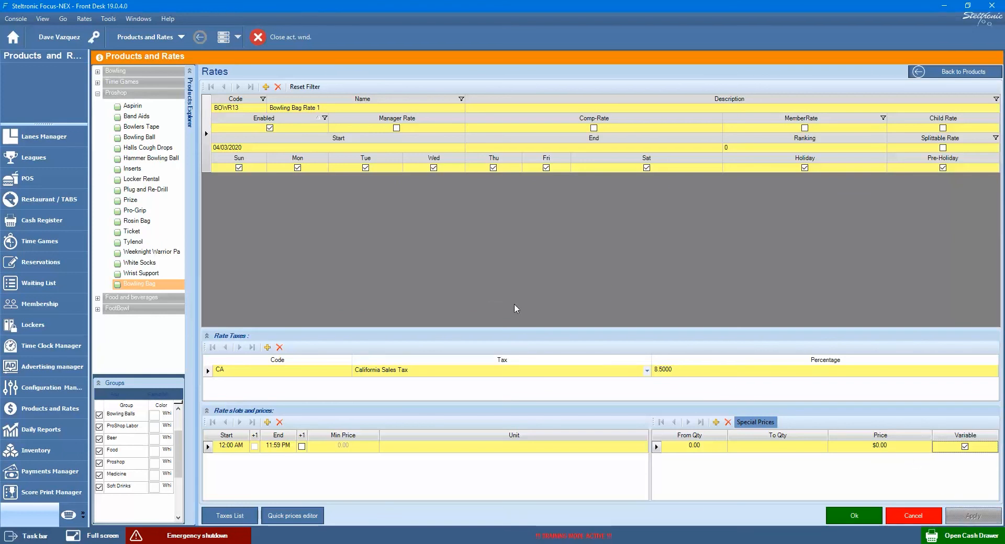
- Return from the Bowling Bag rates to the product list and display the Food and beverages products
click(954, 72)
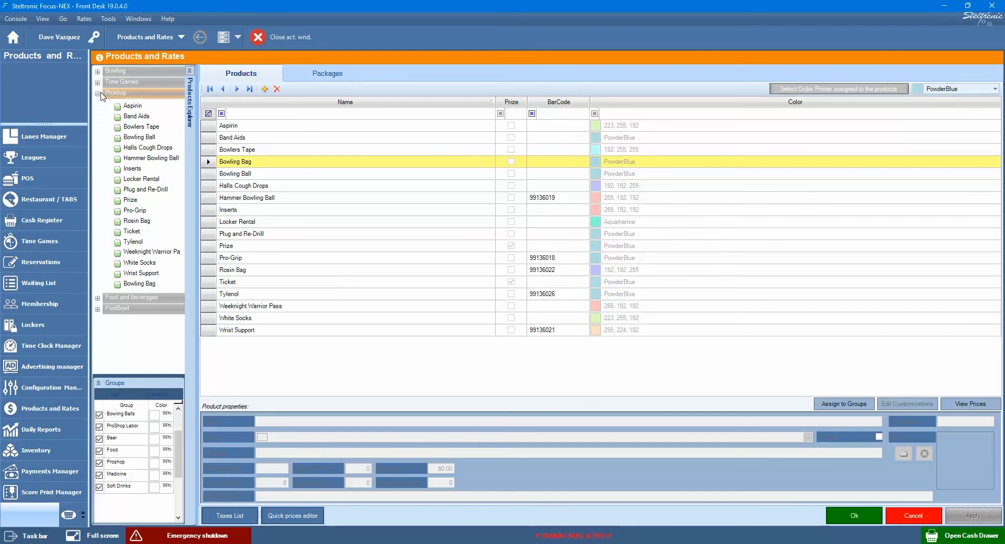
click(98, 93)
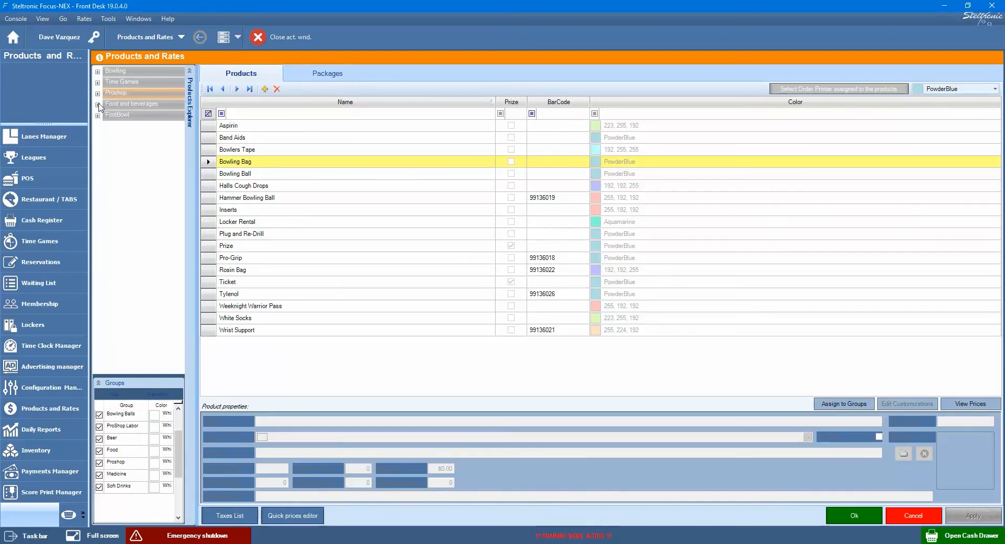
click(98, 105)
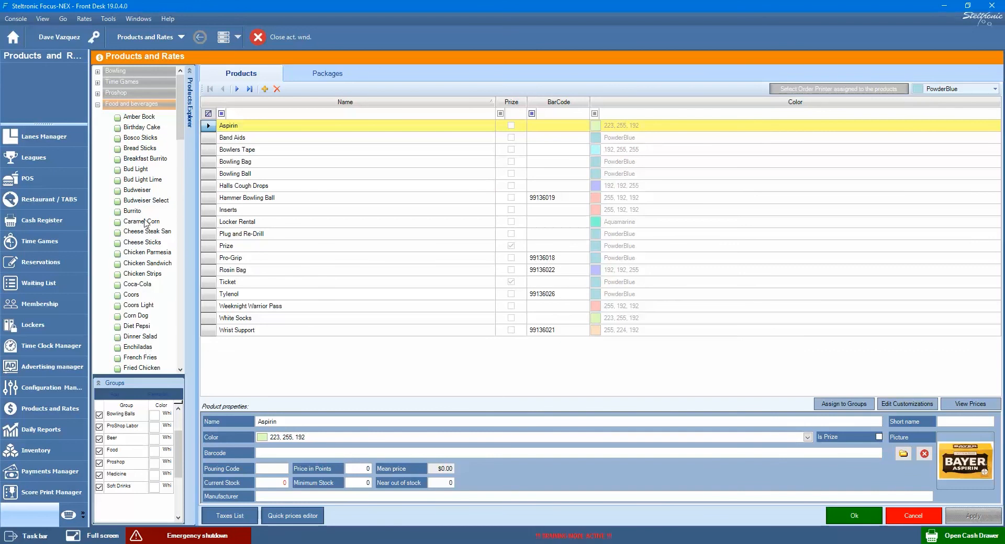
click(138, 105)
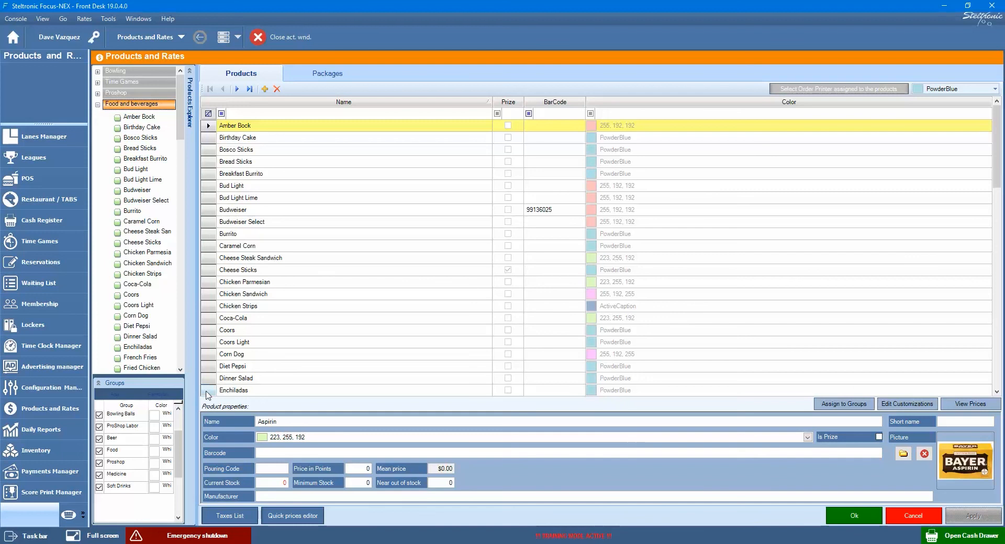
- Filter the Food and beverages products by group to beers only, and switch the filter to food with Beer and Soft Drinks hidden
click(99, 451)
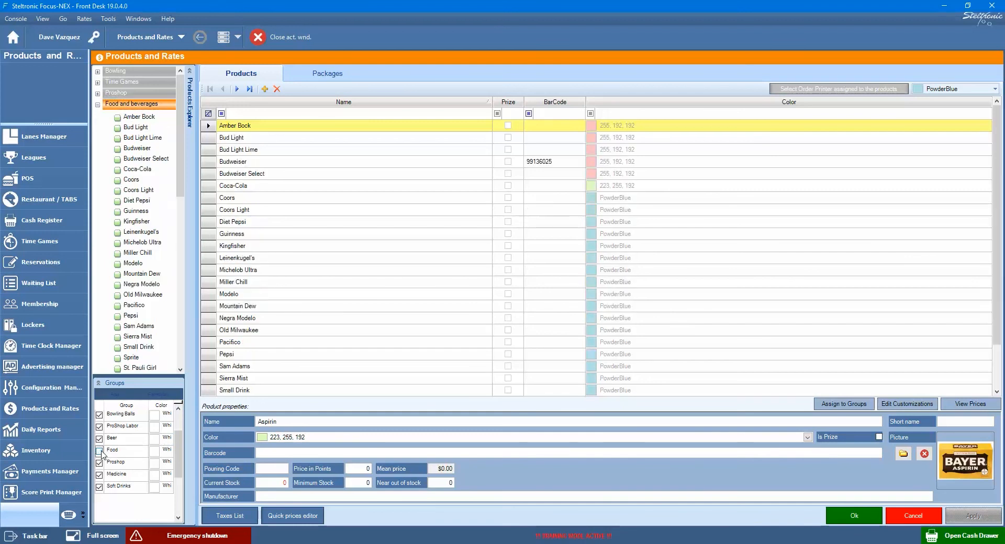
click(99, 487)
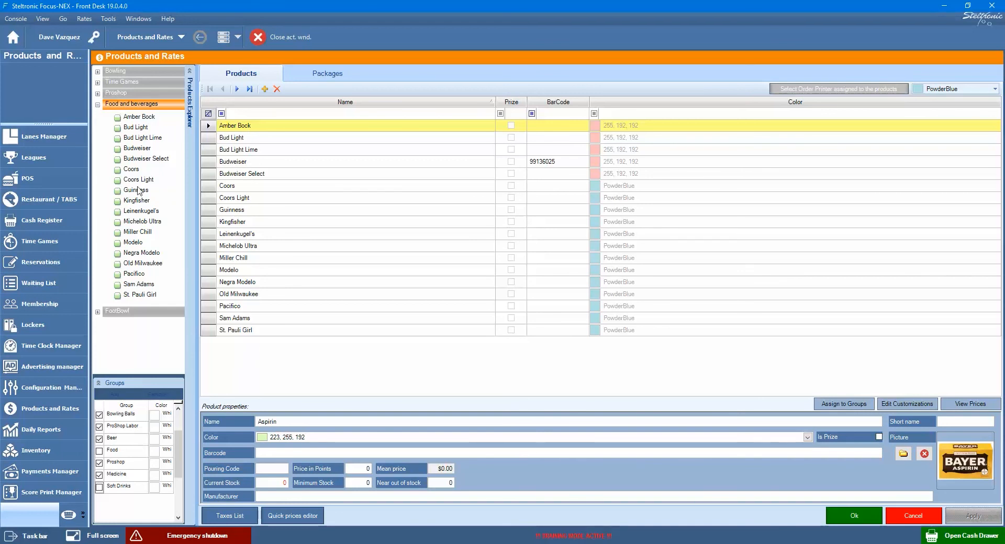
click(100, 451)
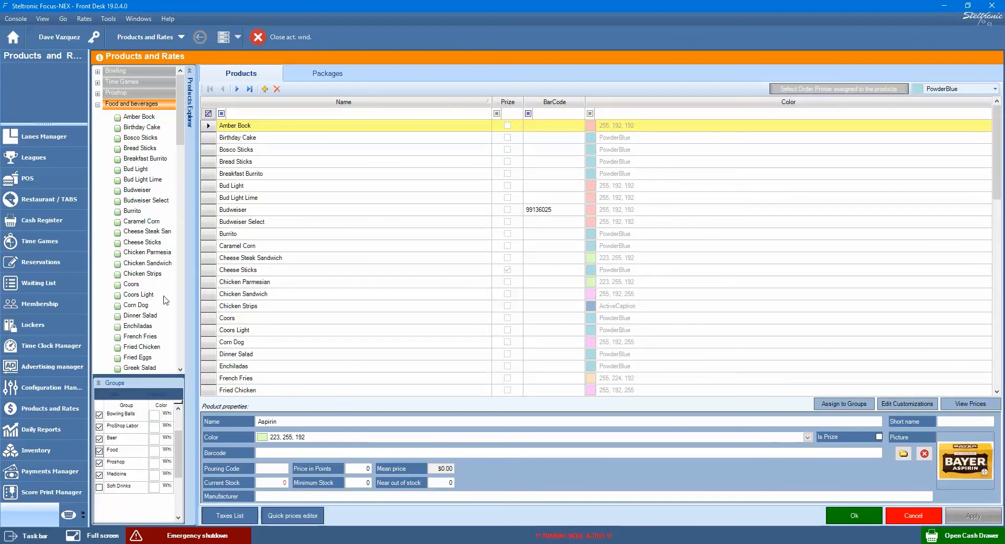
click(99, 487)
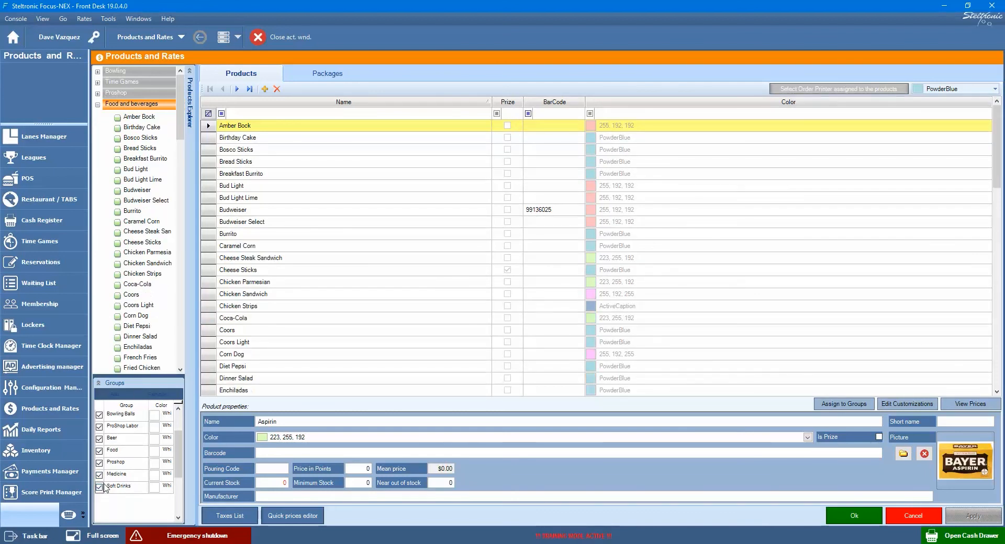
click(101, 488)
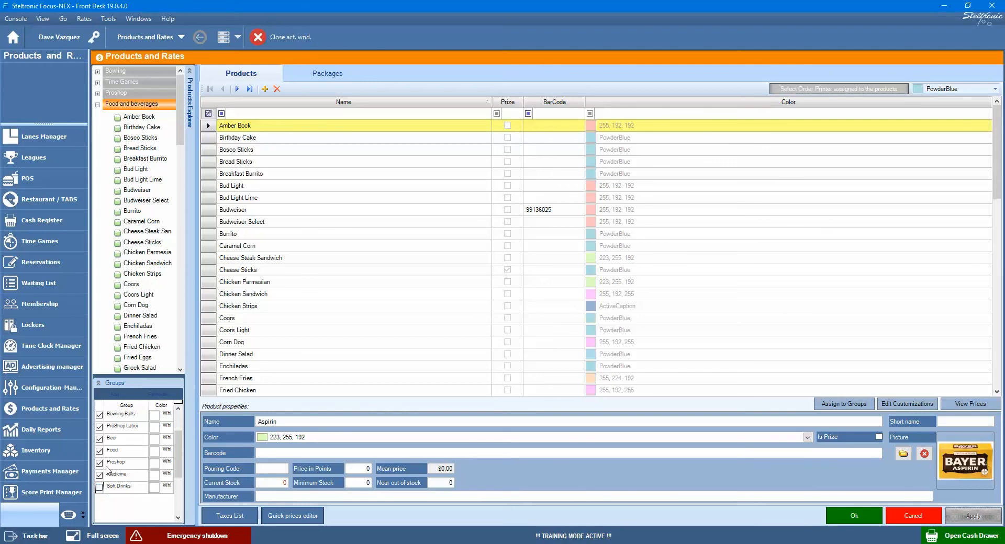
click(100, 441)
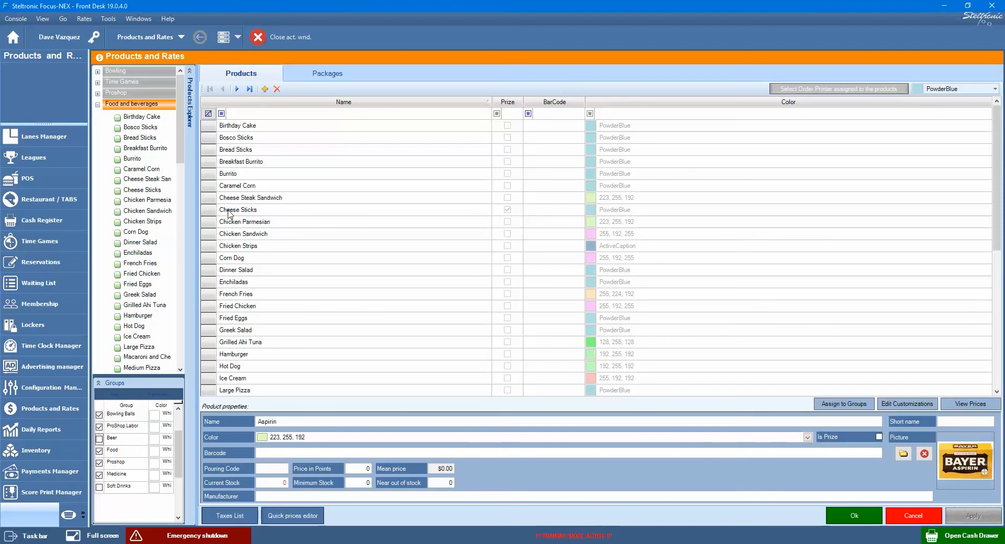
- Add a product named "PhillY Cheesteak" to the Food and beverages category and set its color to NavajoWhite
click(264, 90)
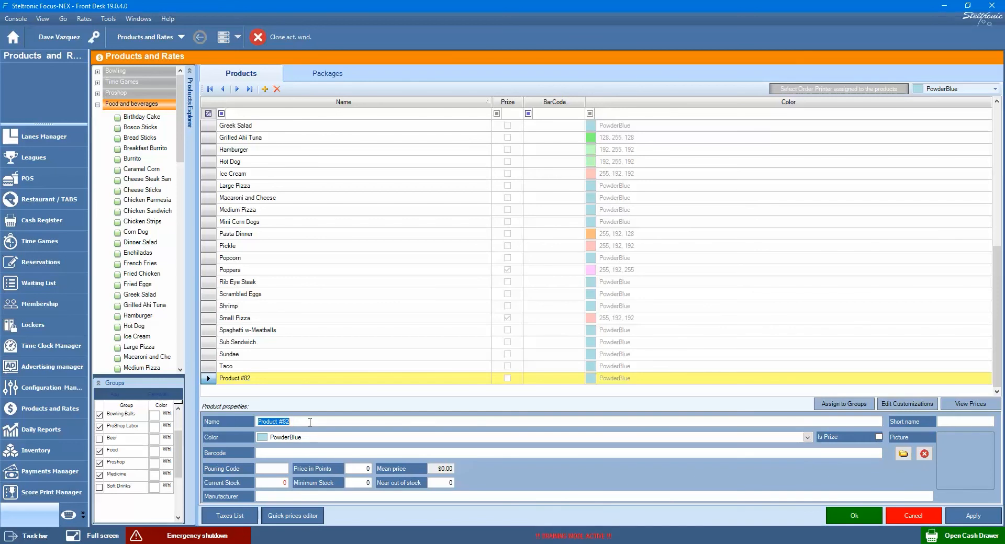
text(Phil)
text(Y Cheesteak)
click(807, 437)
scroll(794, 387, up, 6)
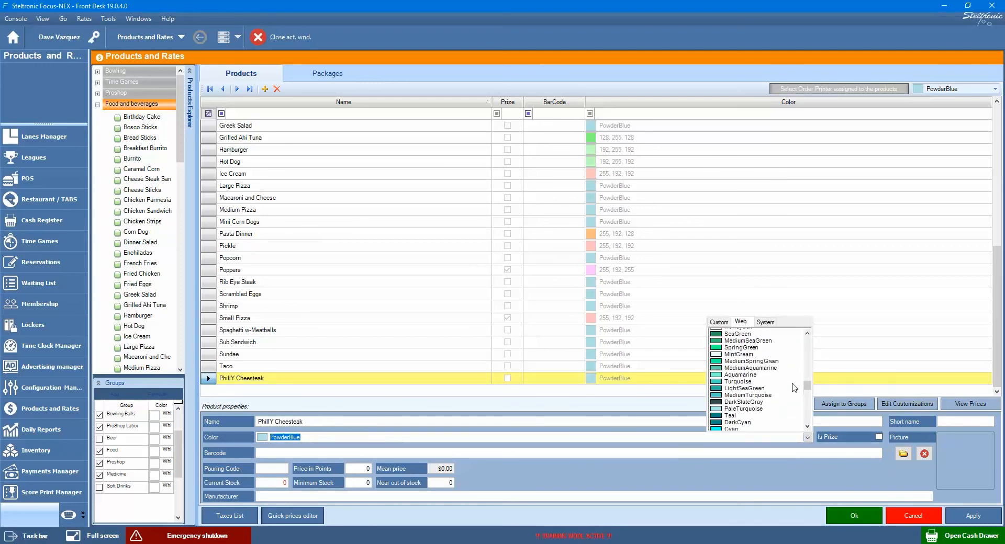
scroll(794, 388, up, 1)
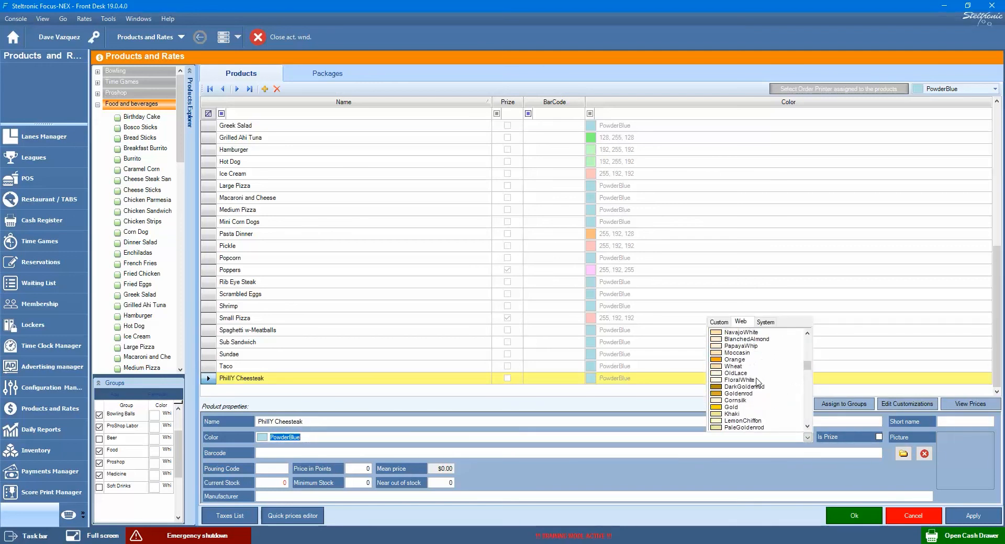
click(743, 335)
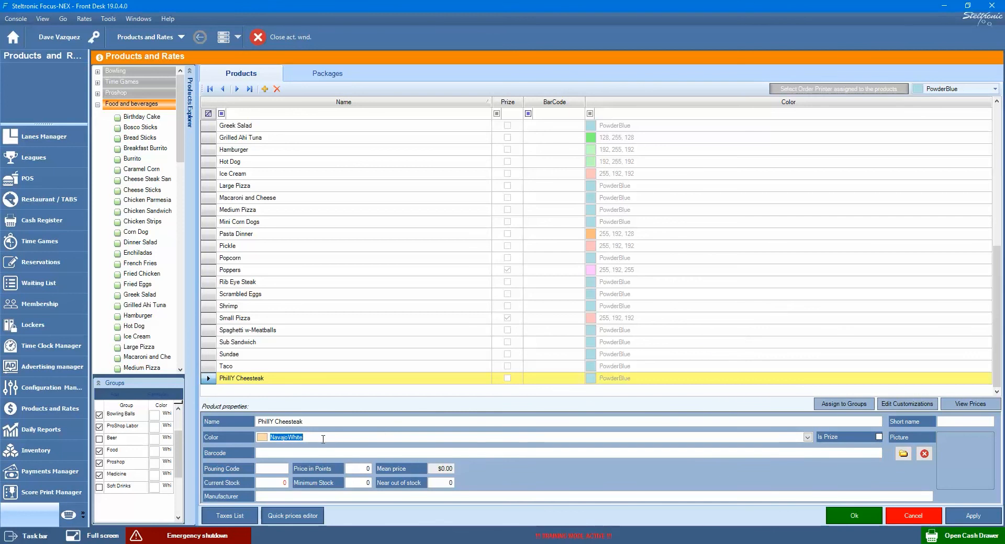
- Correct the new sandwich product's name to "Philly Cheesteak"
click(275, 421)
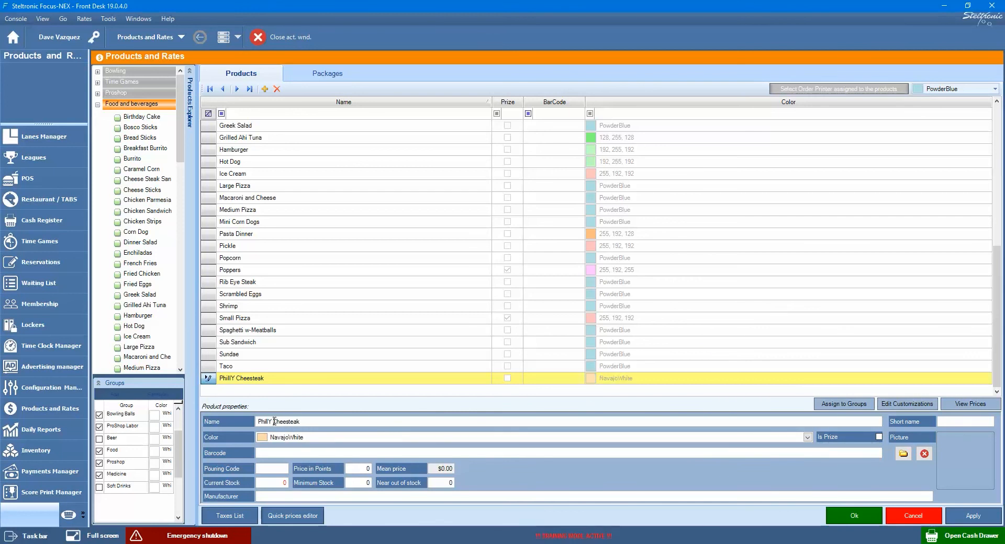
key(BackSpace)
text(y)
- Assign the Philly Cheesteak product to the Food group
click(861, 407)
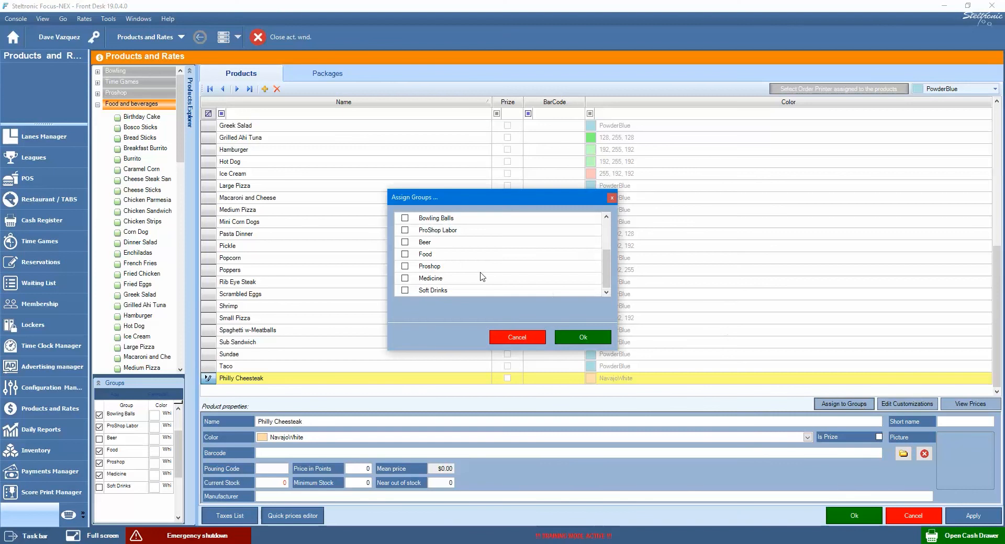
click(405, 254)
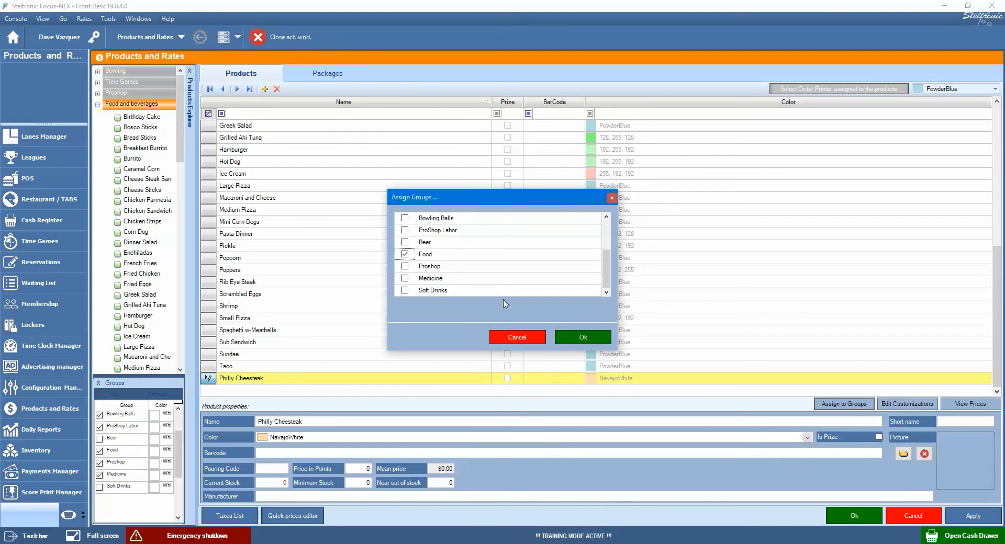
click(582, 338)
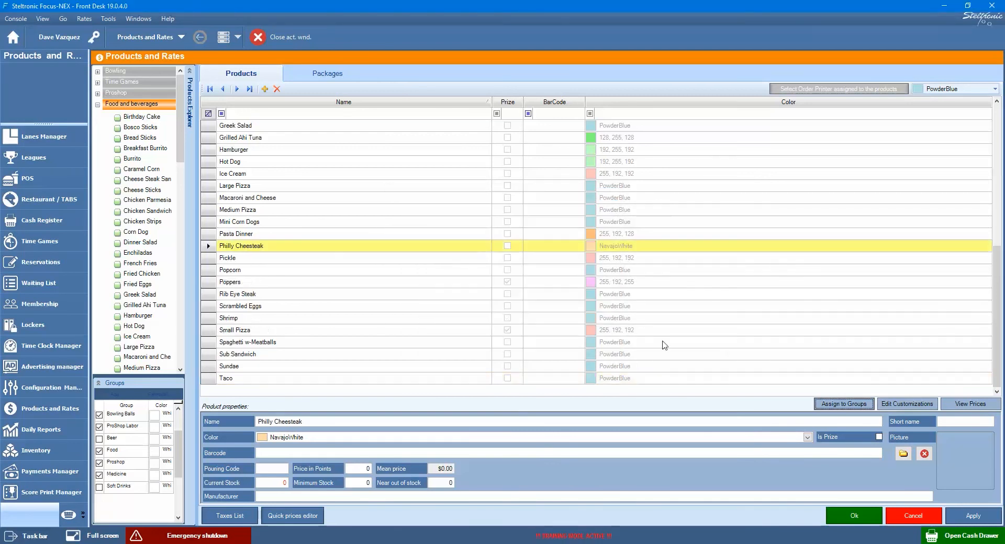
- Add the customizations "No Onions", "No Peppers" and "No Cheese" to the Philly Cheesteak product
click(906, 407)
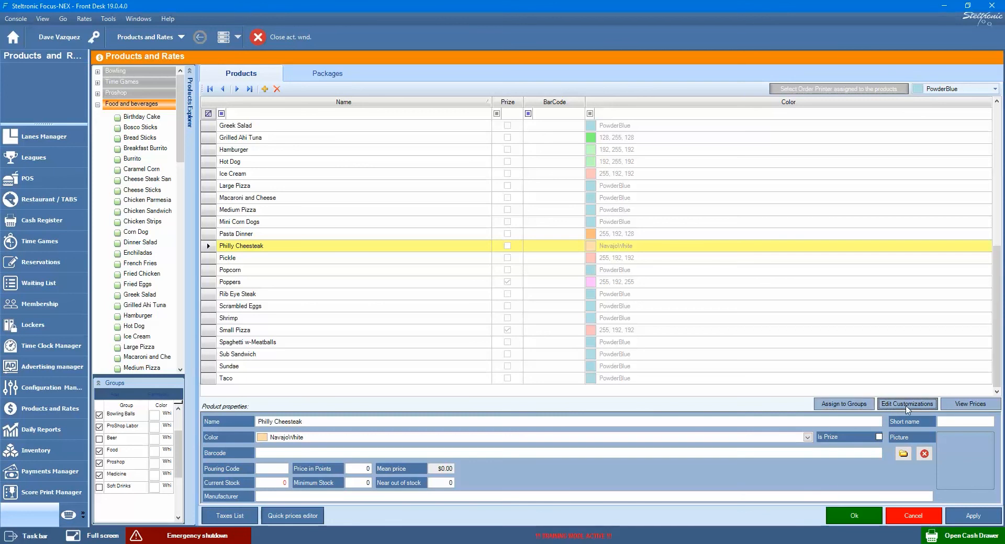
click(352, 245)
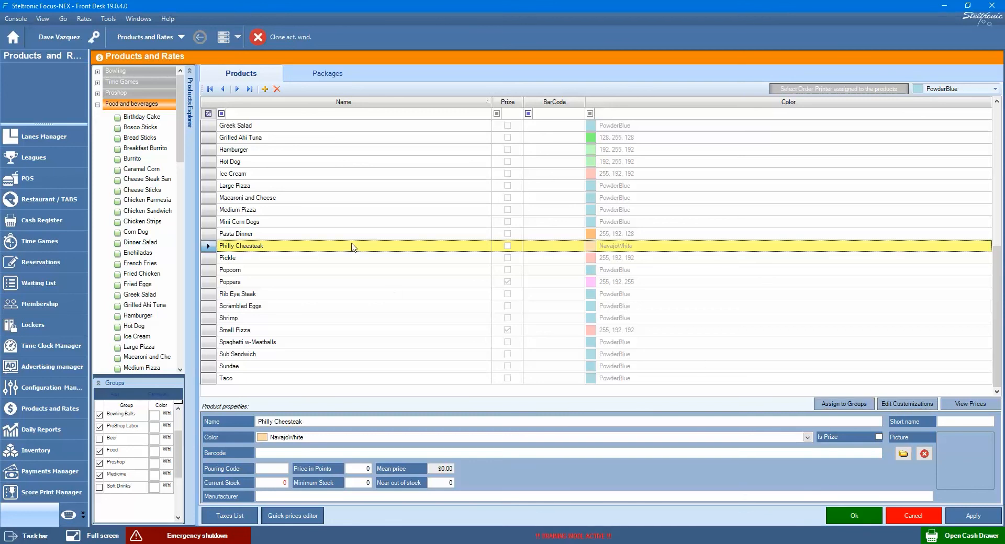
click(899, 408)
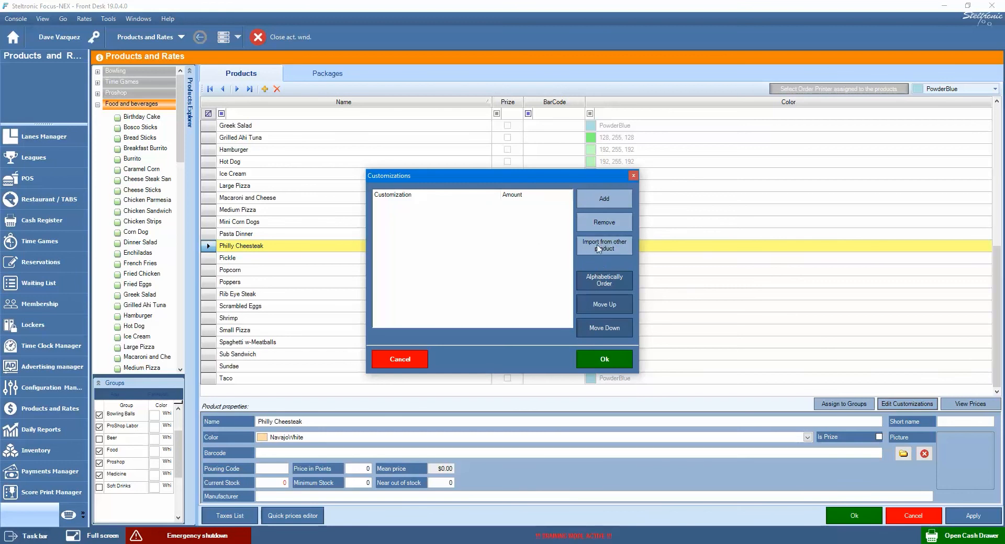
click(598, 208)
text(No Onions)
click(602, 199)
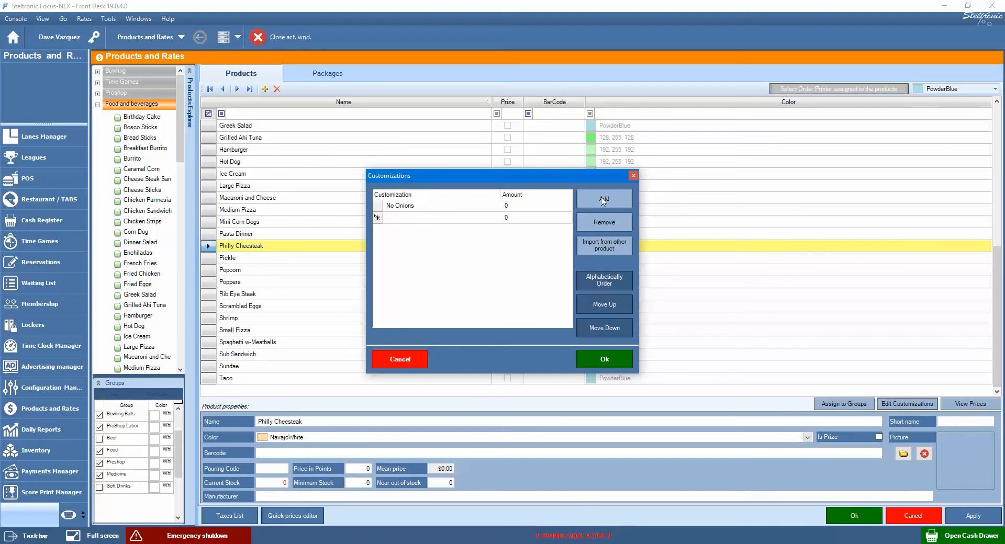
text(No Peppers)
click(621, 201)
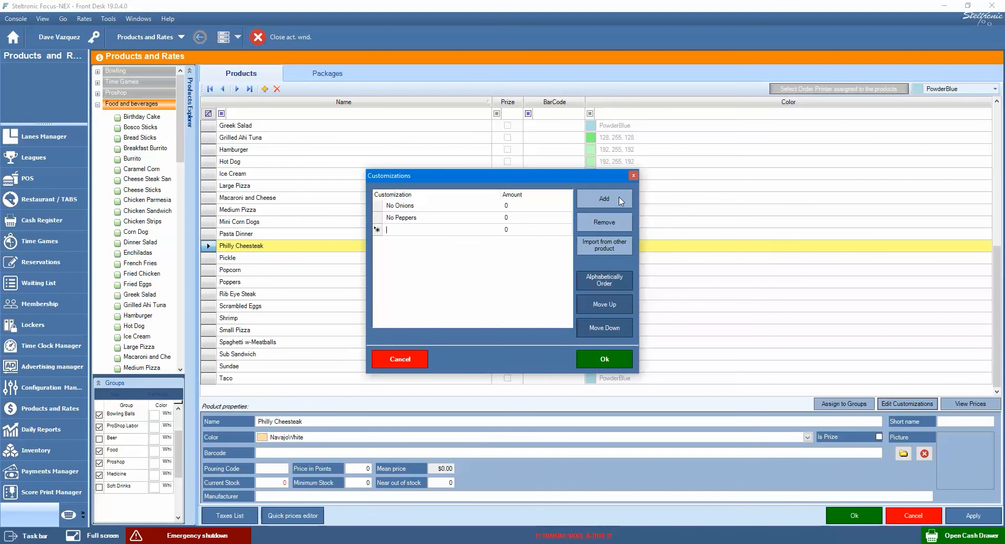
text(No Ceese)
key(BackSpace)
key(BackSpace)
text(heese)
click(587, 356)
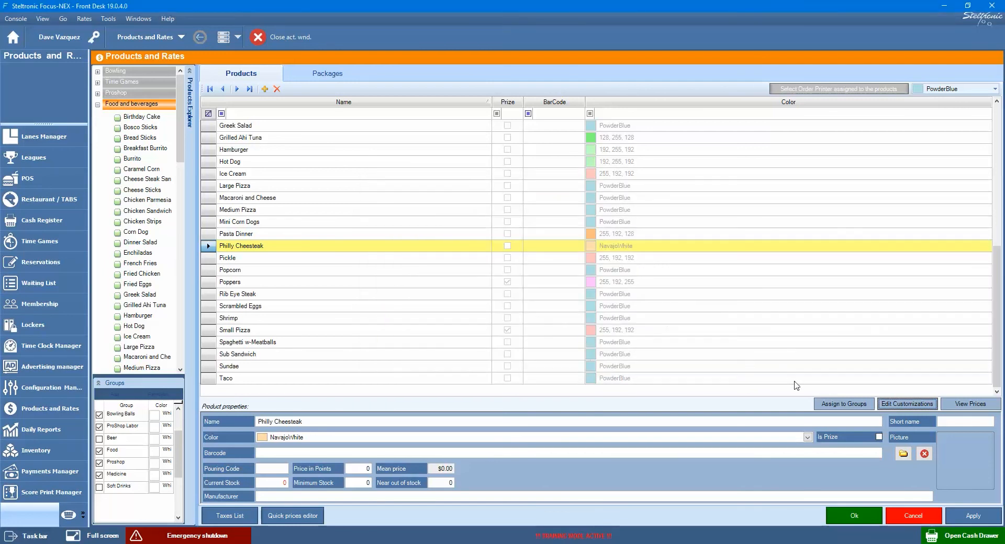
- Examine the Hamburger product's customizations and their extra-charge amounts
click(248, 150)
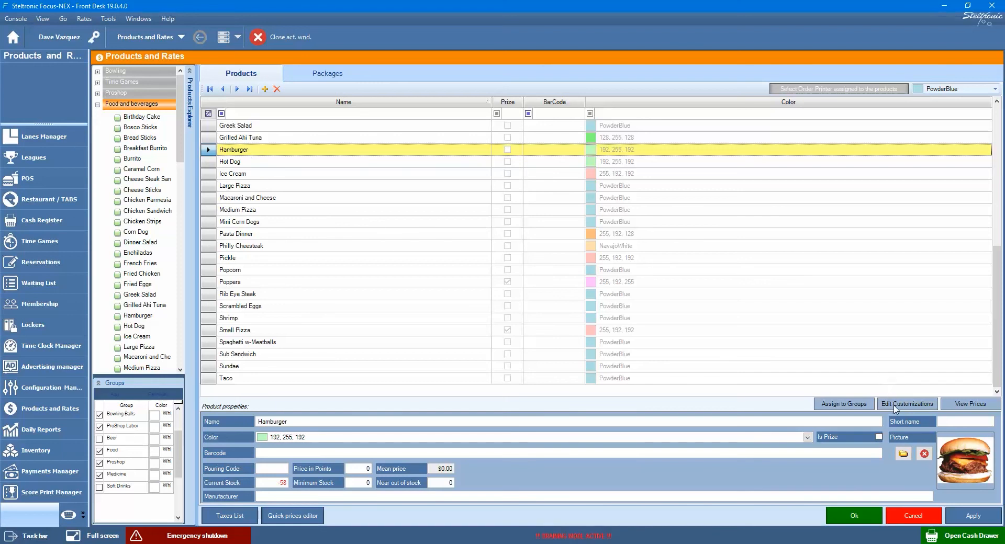
click(896, 408)
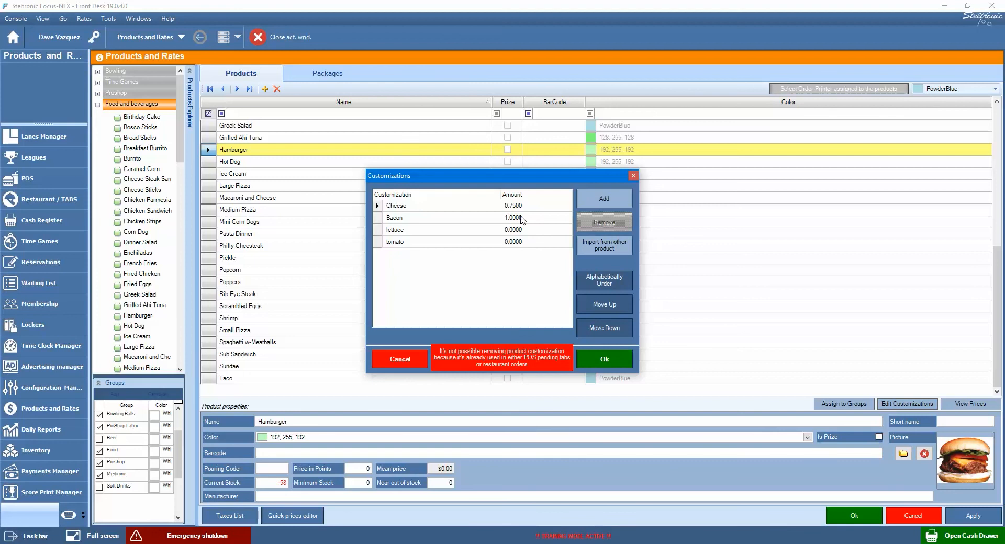
click(595, 360)
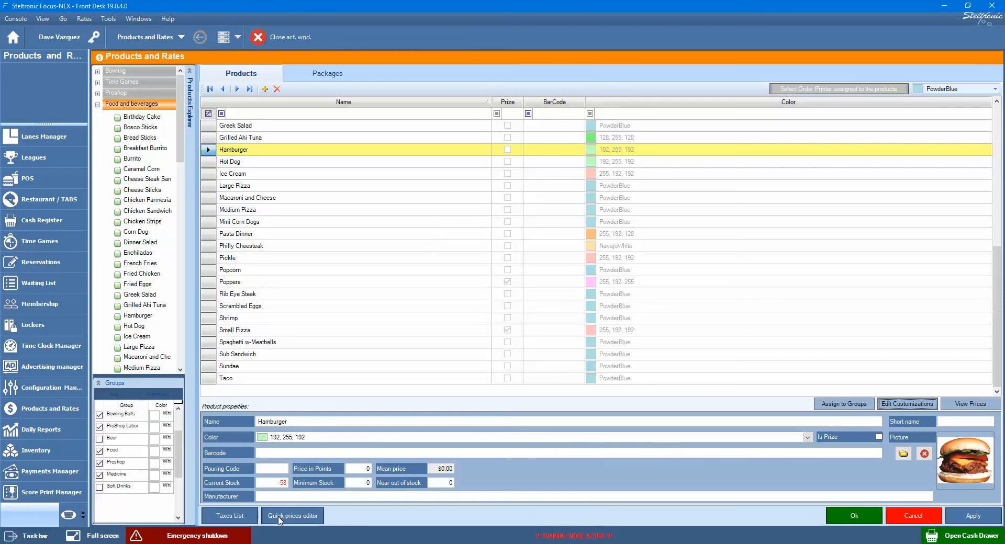
- Review the Food and beverages rates in the quick prices editor and return to the products, discarding any changes
click(297, 517)
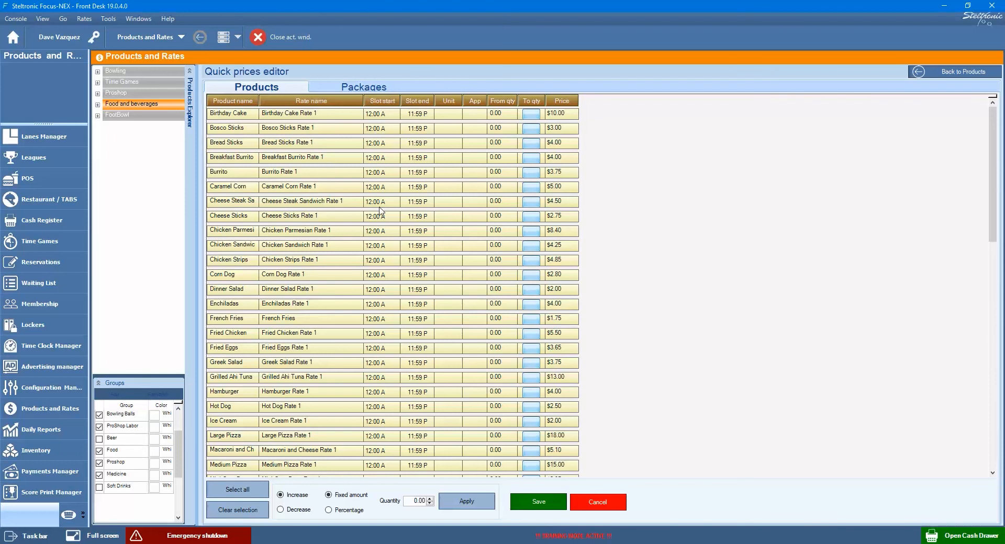
click(554, 128)
click(555, 144)
click(603, 506)
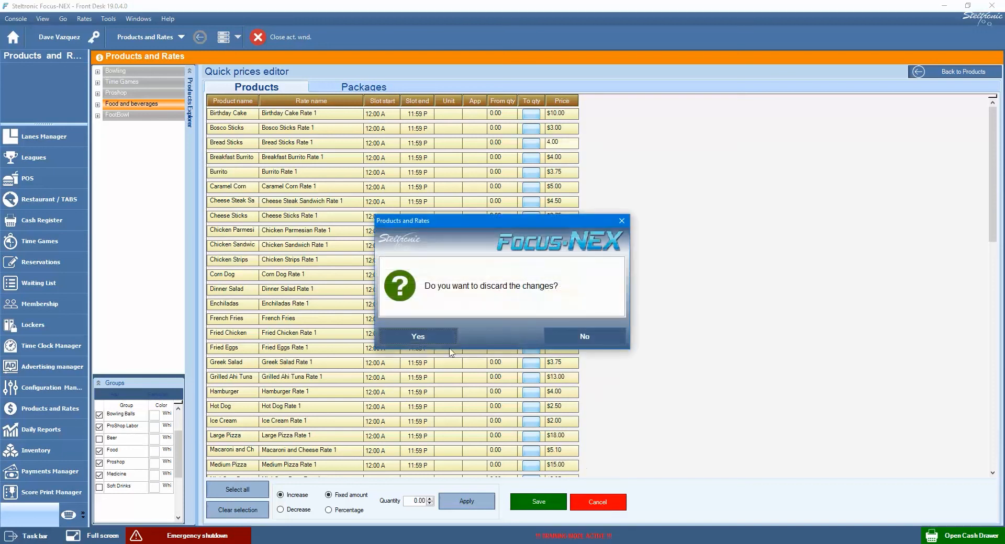
click(418, 336)
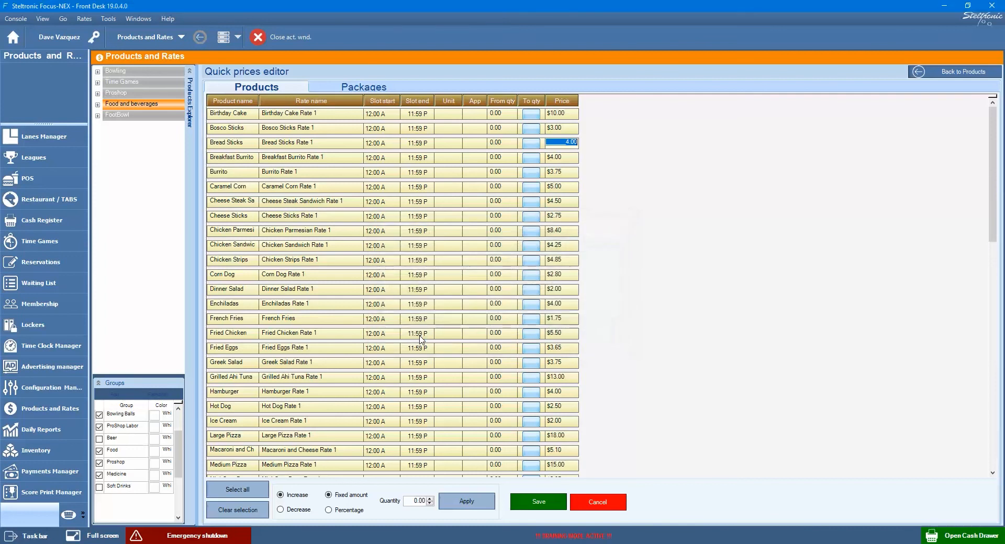
click(949, 72)
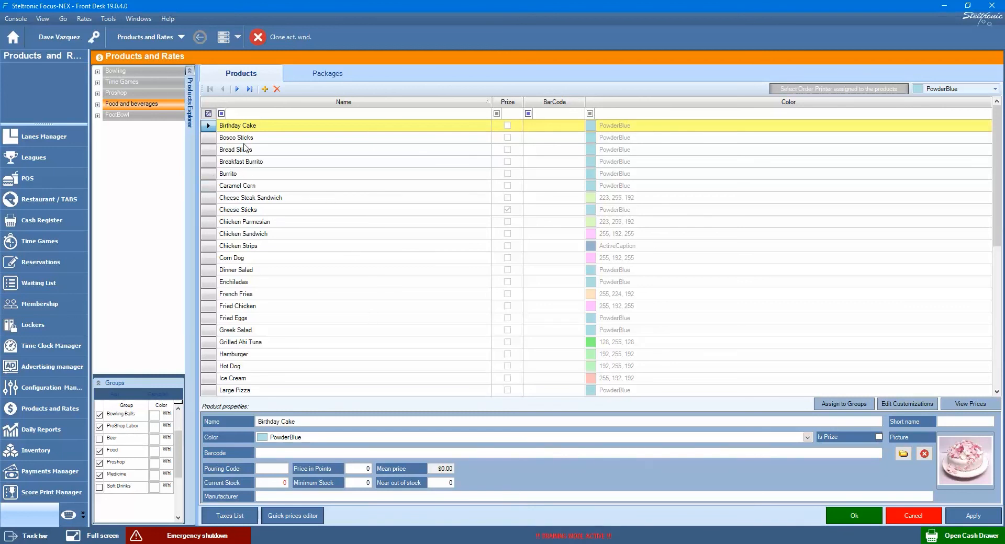
- Add a new rate to the Philly Cheesteak product in Food and beverages
click(97, 104)
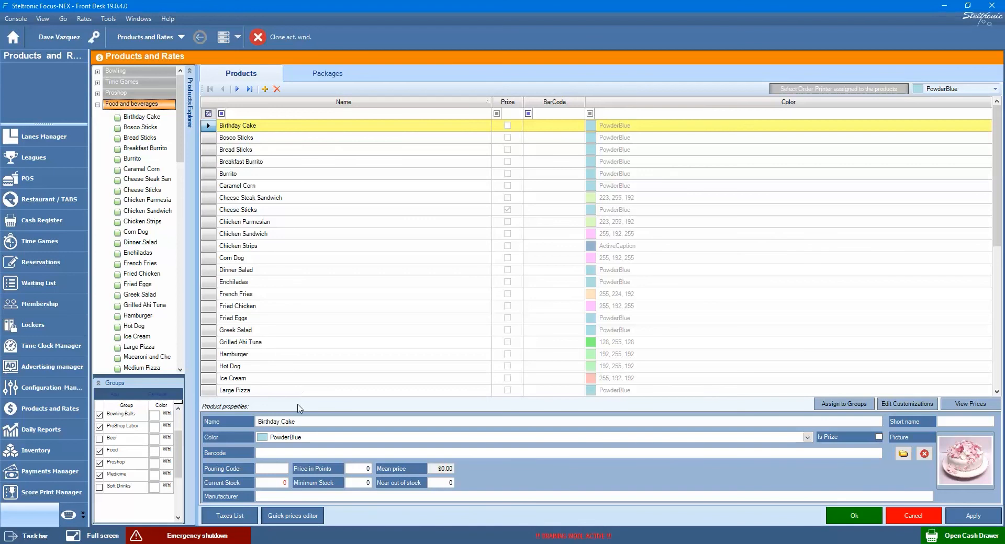
double_click(145, 180)
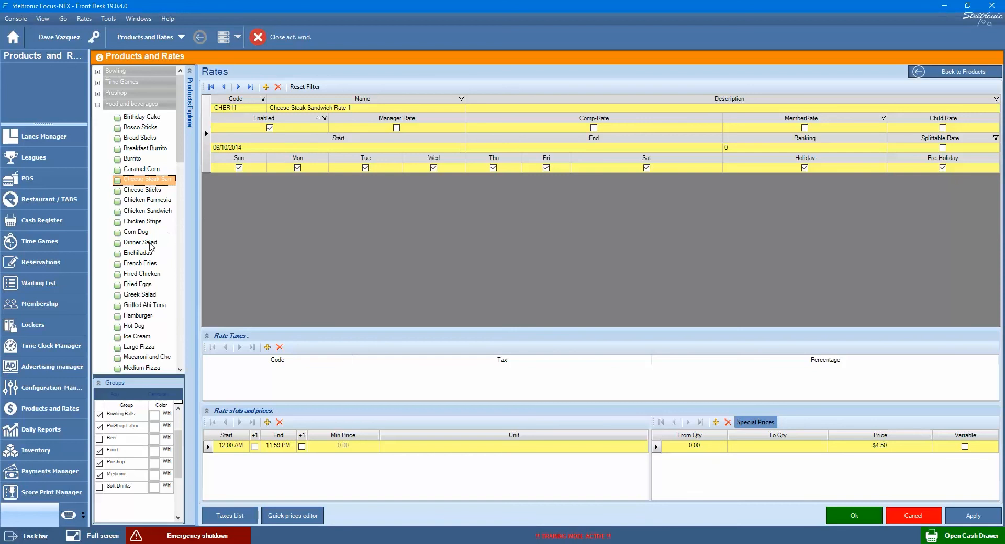
scroll(150, 246, down, 1)
scroll(150, 246, down, 5)
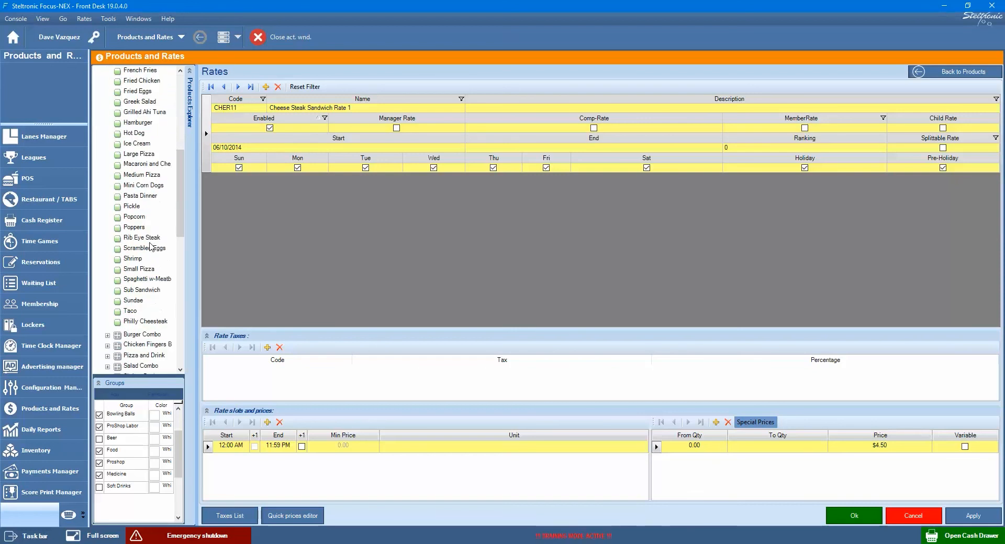
click(140, 321)
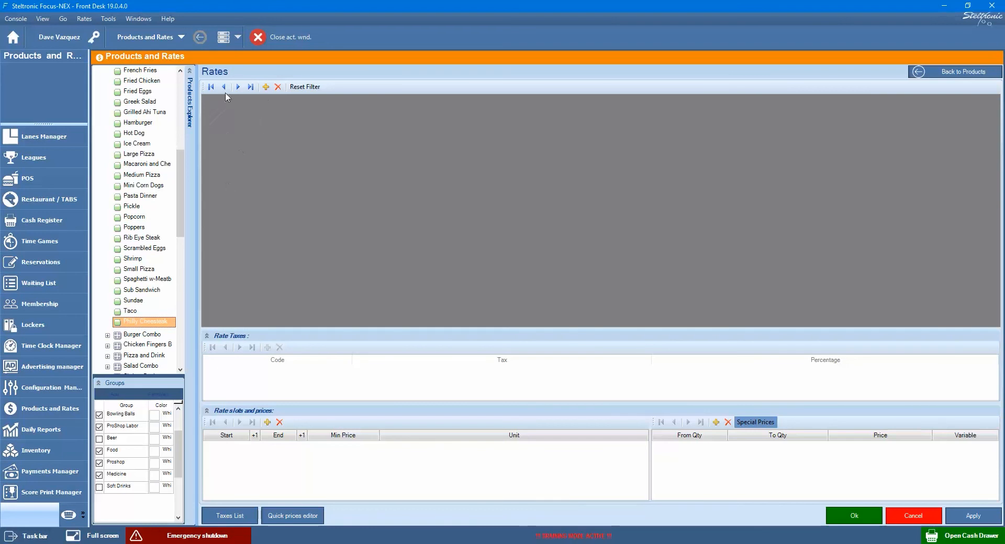
click(266, 87)
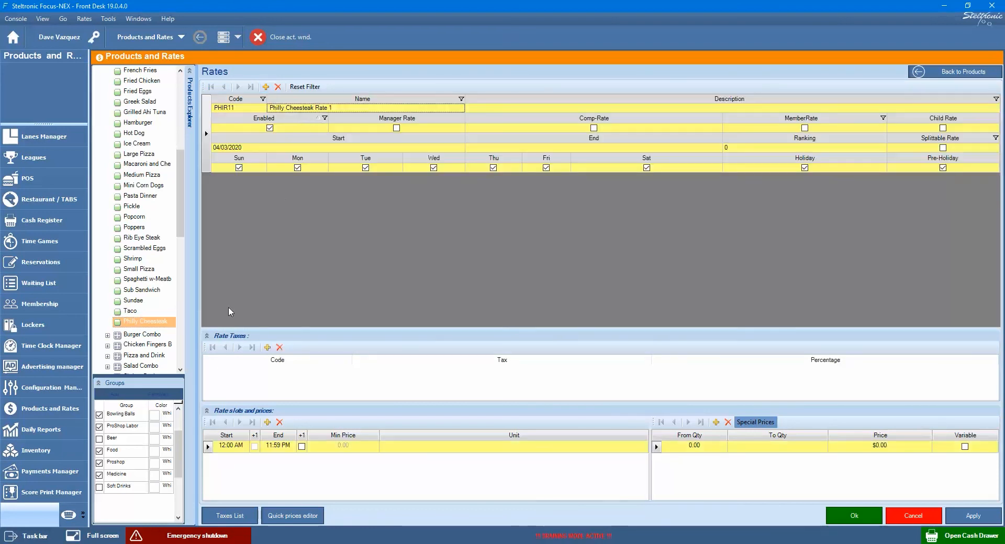
- Assign California Sales Tax to the Philly Cheesteak rate, set its price to $7.95, and apply the changes
click(267, 348)
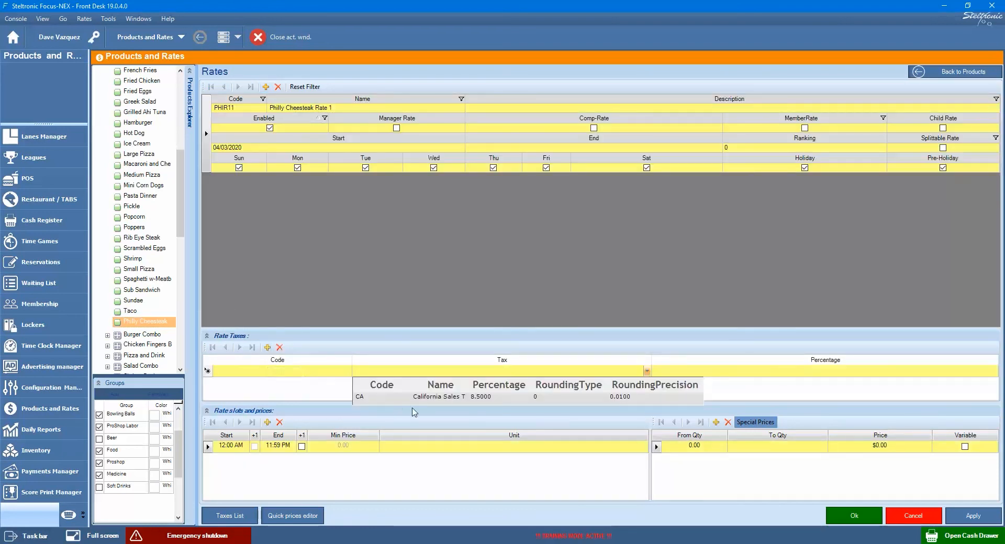
click(423, 398)
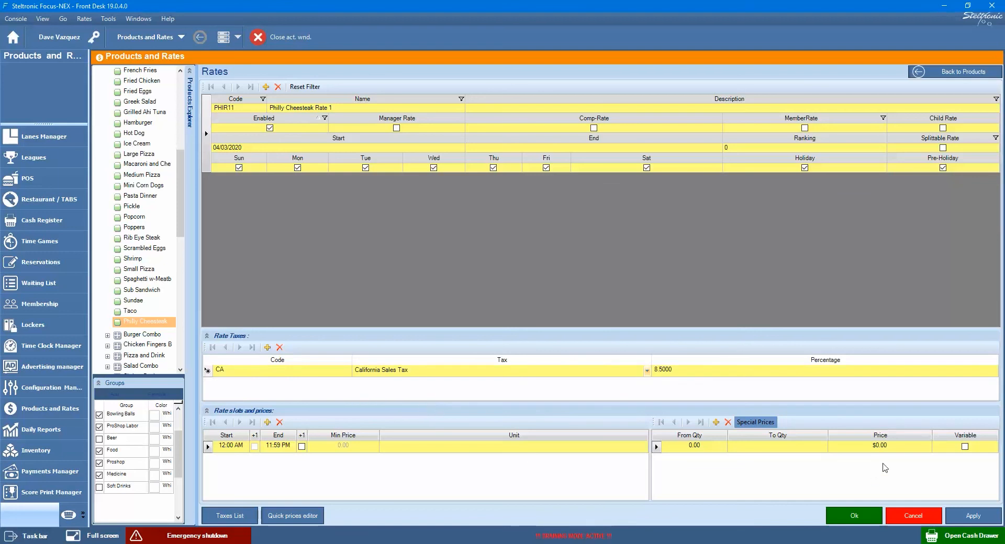
click(884, 451)
text(7.9)
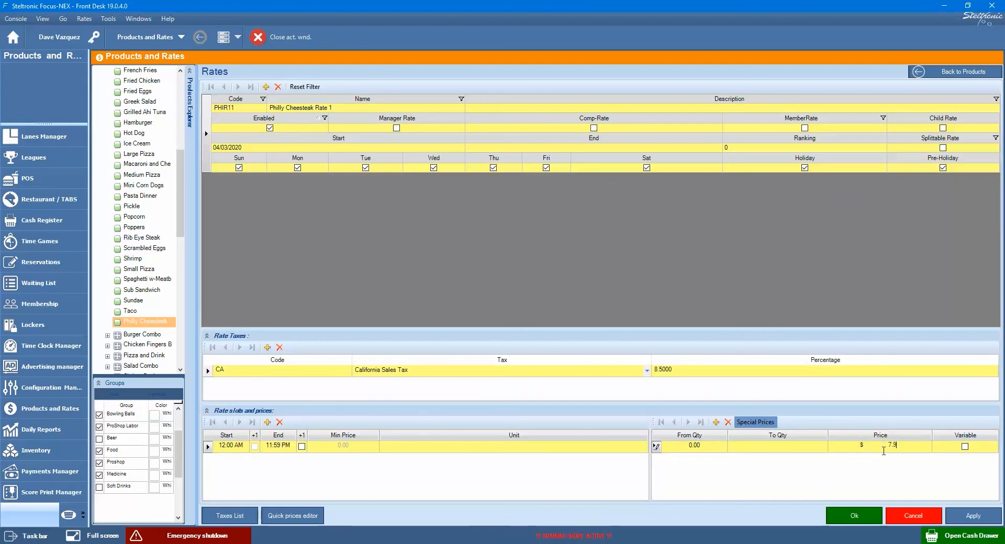
text(5)
click(971, 515)
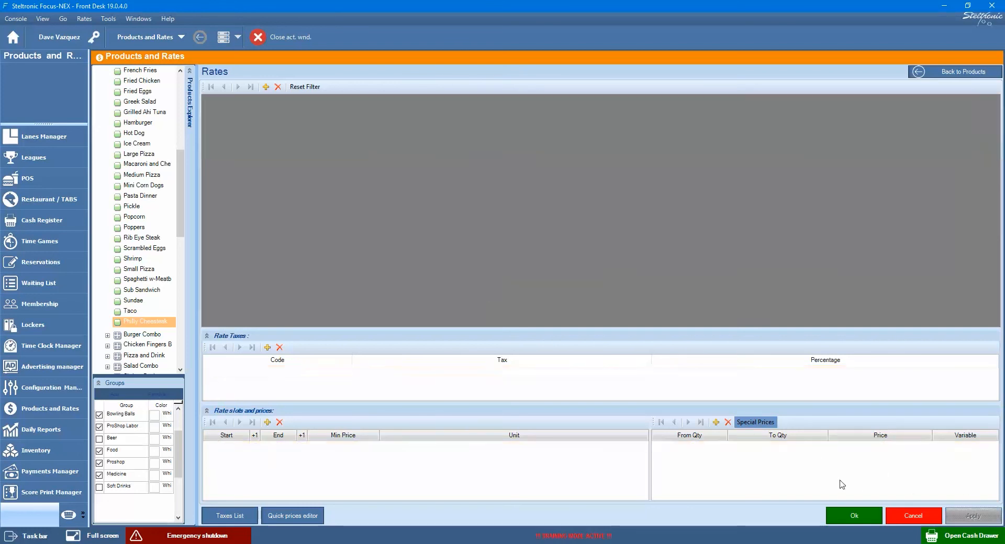
- Open the order printer selection for the Food and beverages products and filter the list to the Food group
click(957, 71)
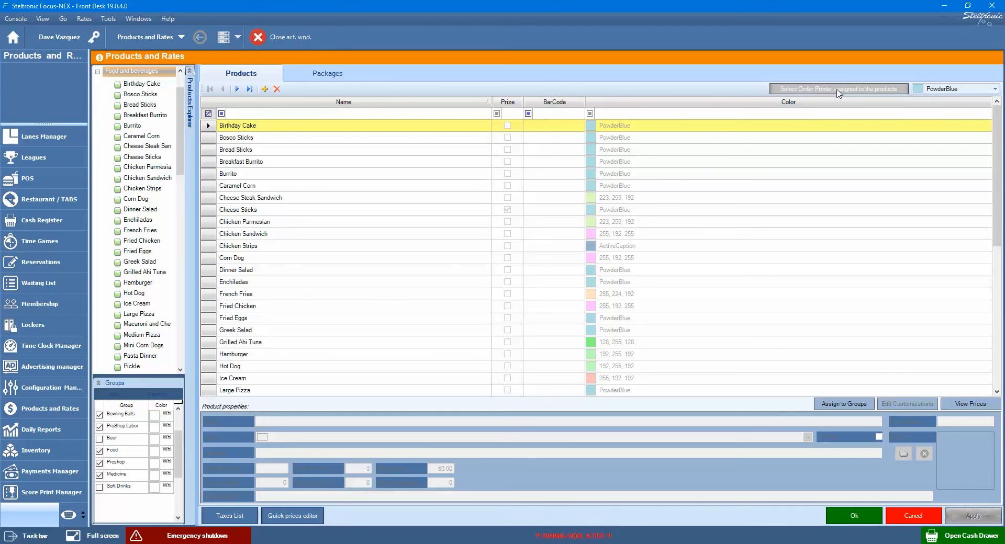
click(798, 90)
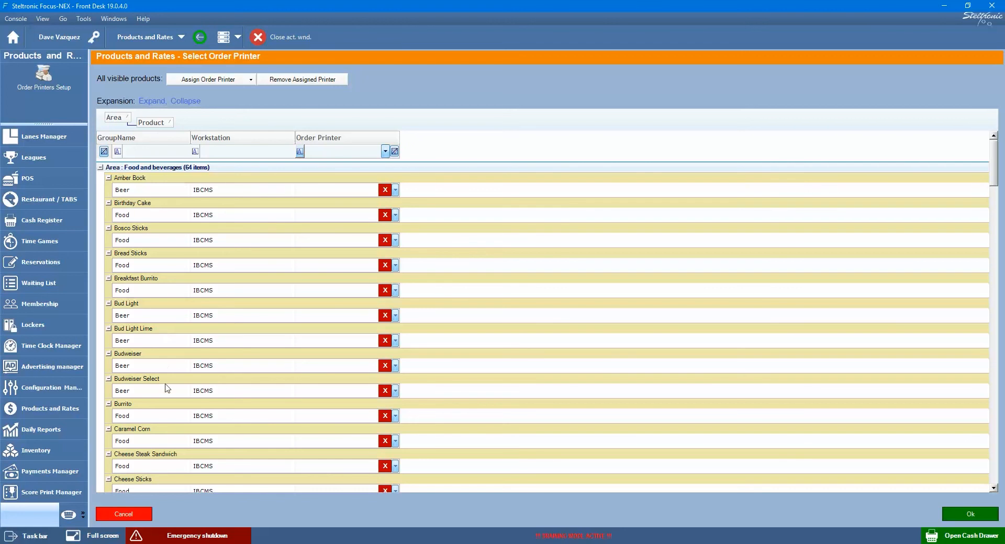
click(170, 152)
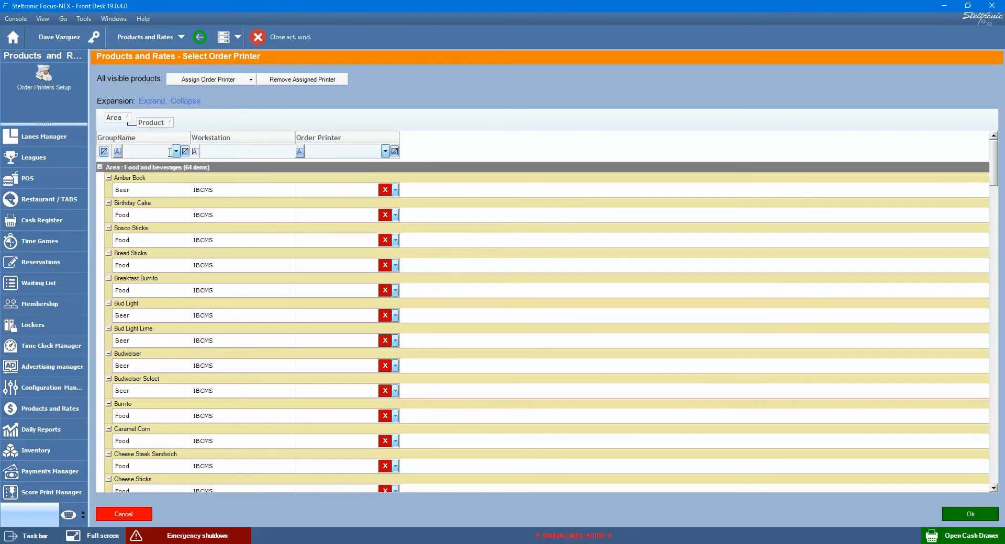
click(176, 152)
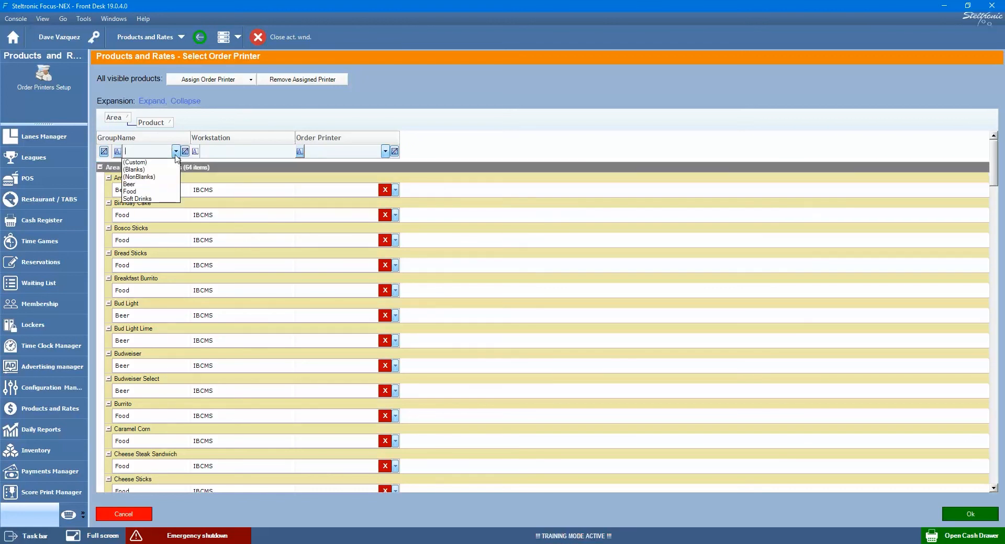
click(160, 192)
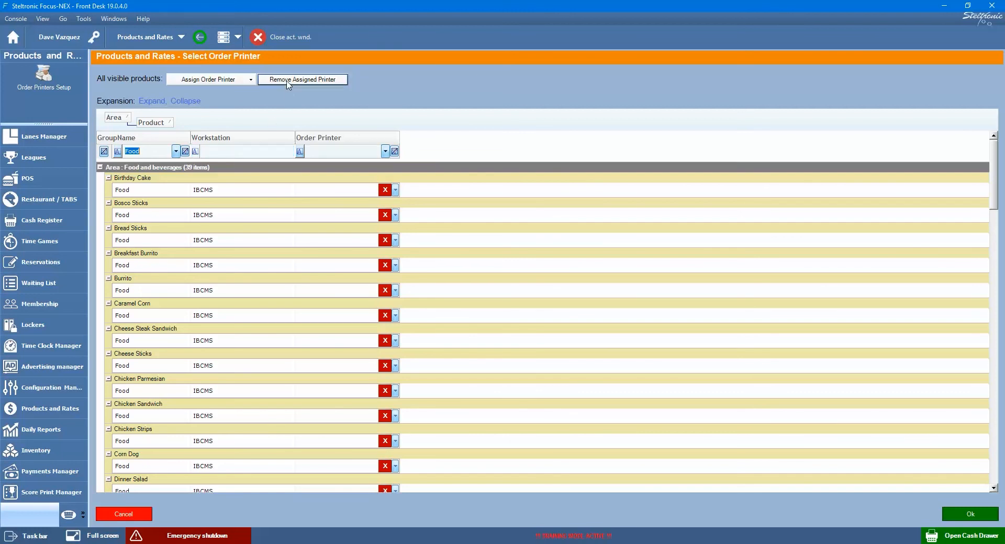
- Assign the Kitchen on IBCMS order printer to all visible Food products and check the assignments down the list
click(236, 83)
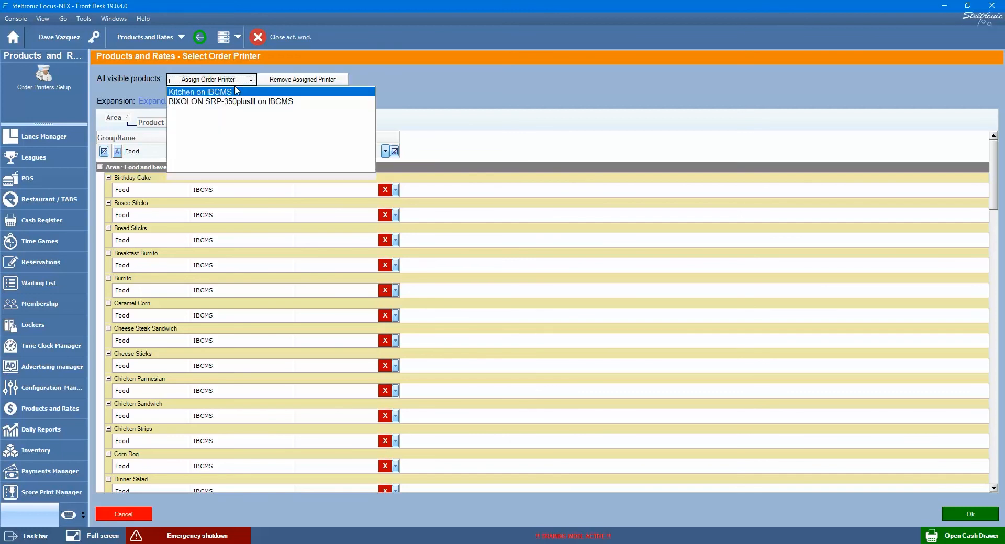
click(197, 94)
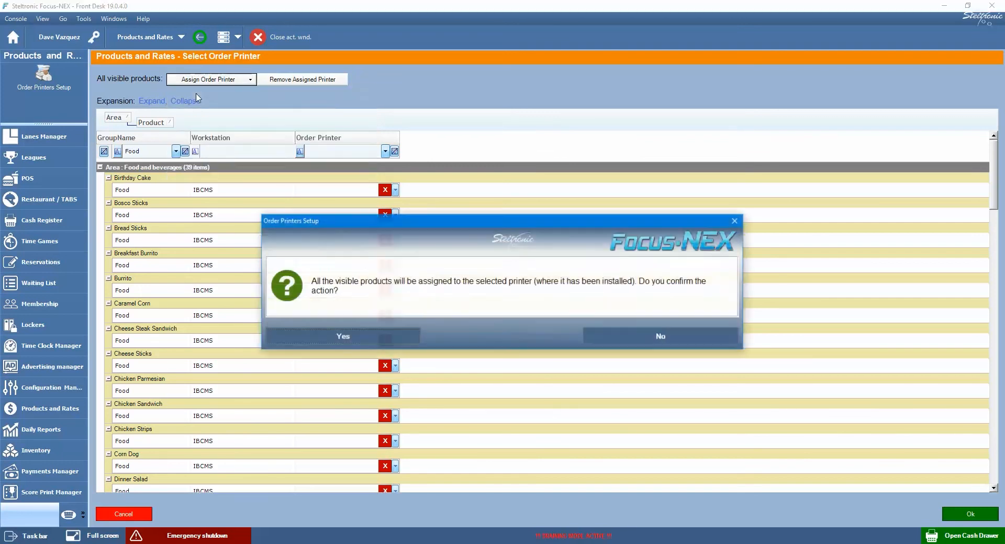
click(342, 337)
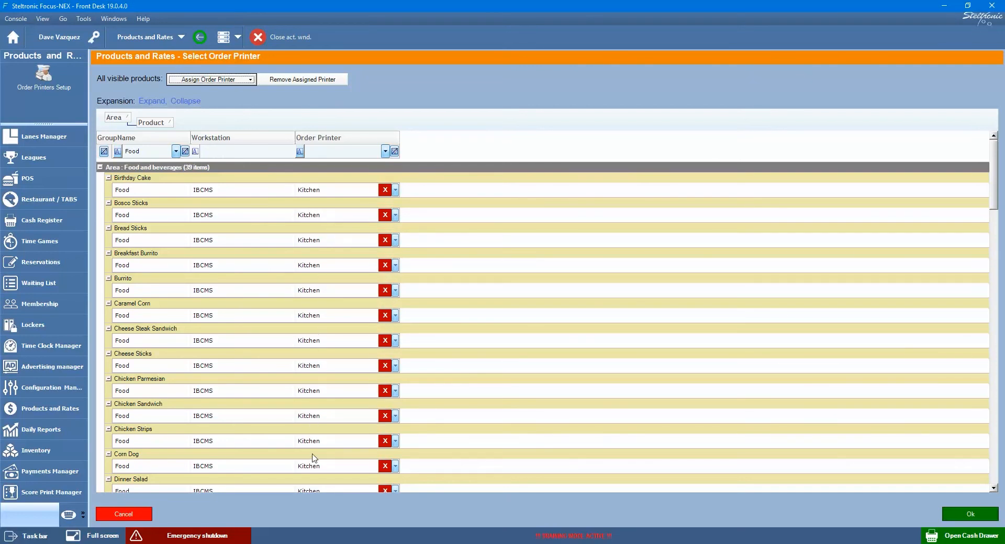
scroll(314, 442, down, 3)
scroll(318, 415, down, 11)
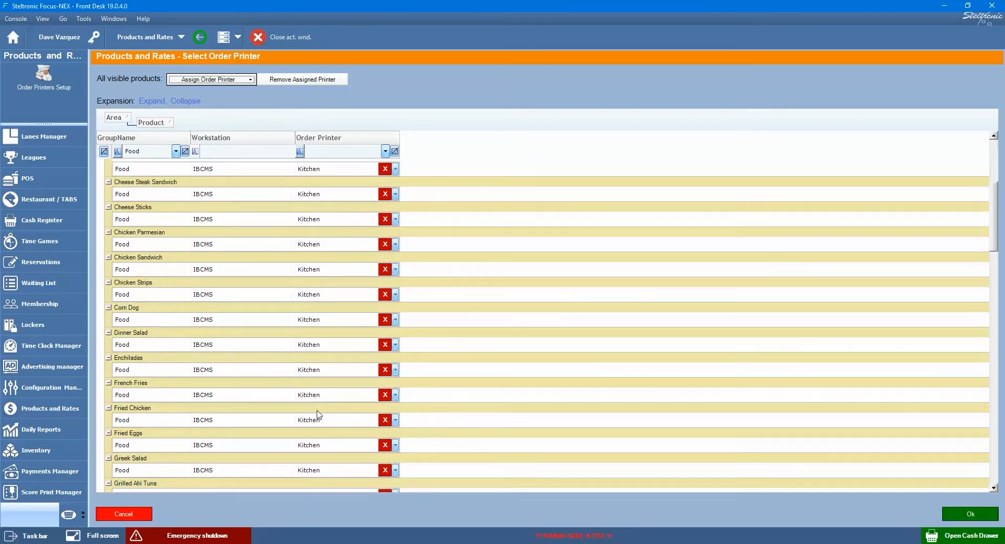
scroll(319, 414, down, 3)
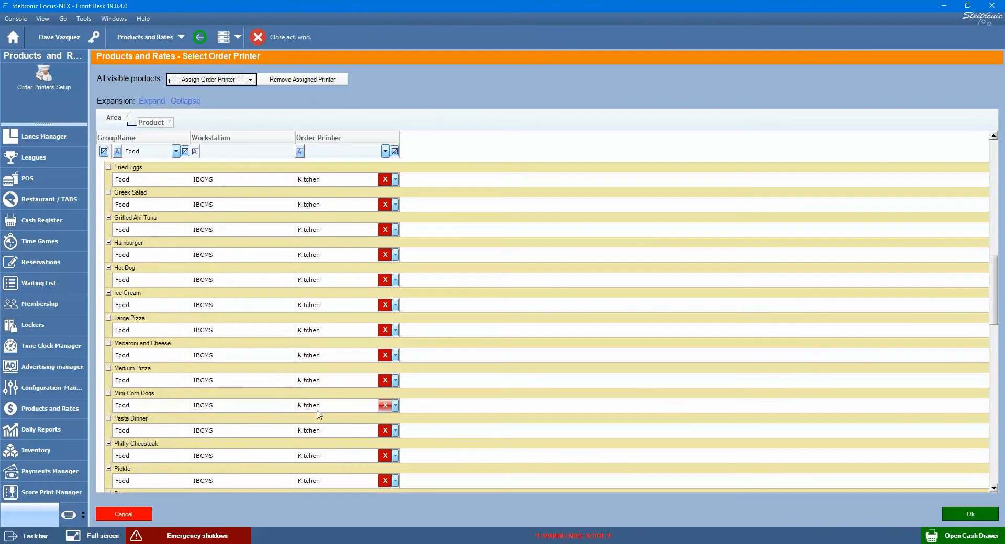
scroll(349, 418, up, 12)
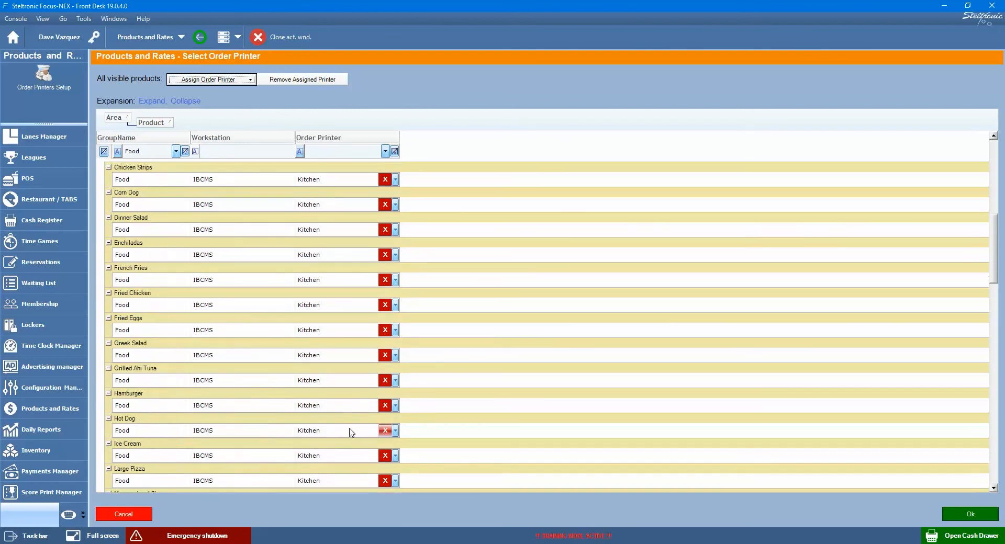
scroll(350, 433, down, 9)
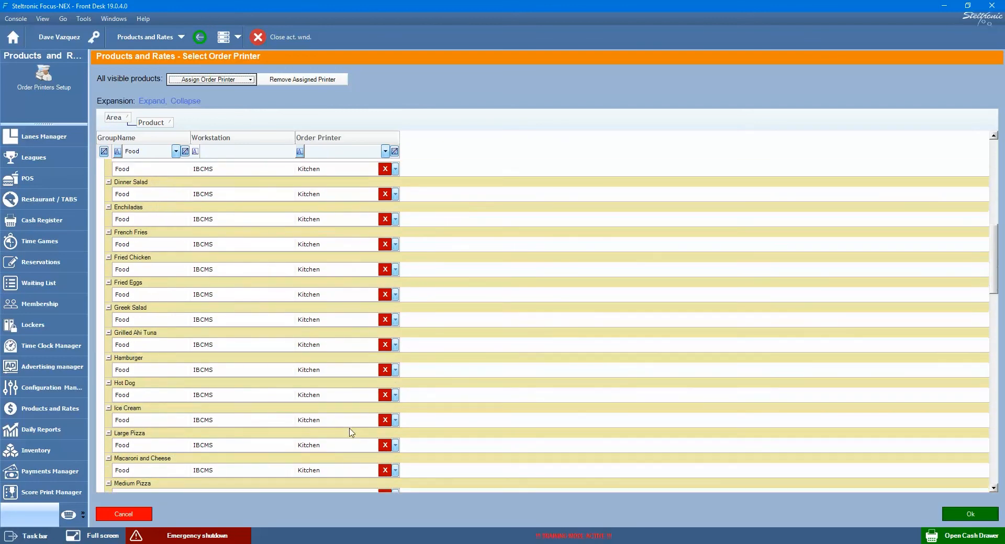
scroll(350, 433, down, 1)
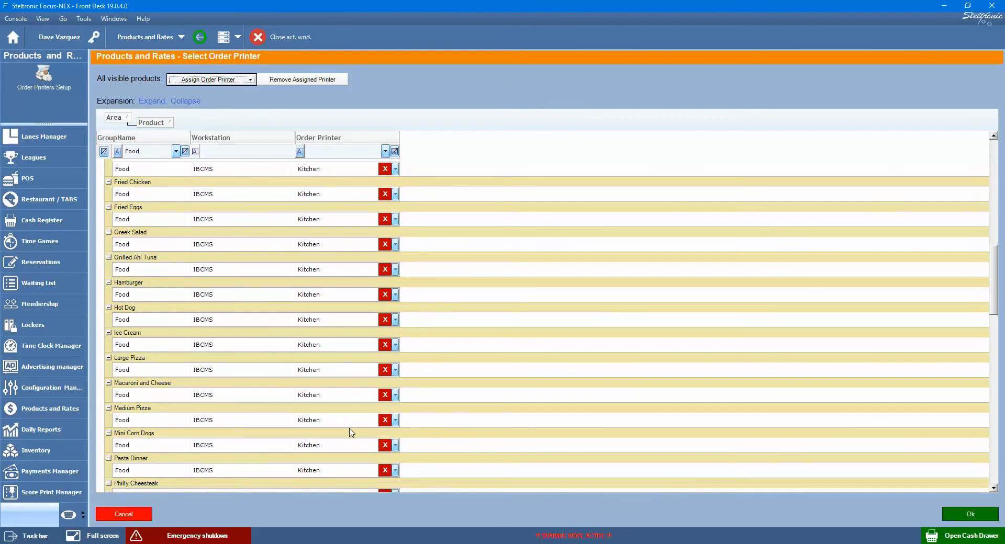
- Remove the assigned order printer from the Popcorn product in the Food group and confirm the order printer assignments
scroll(350, 433, down, 1)
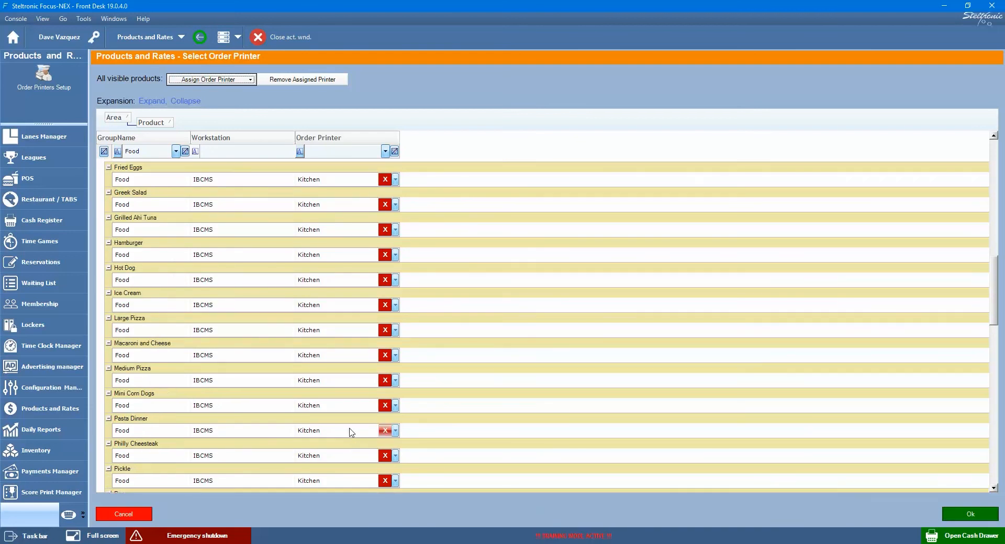
scroll(350, 432, down, 2)
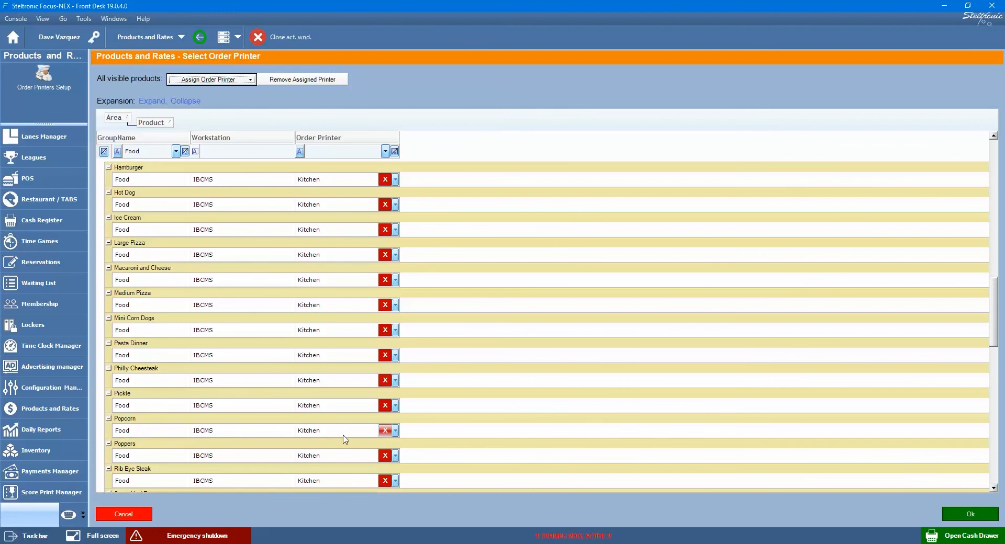
click(385, 431)
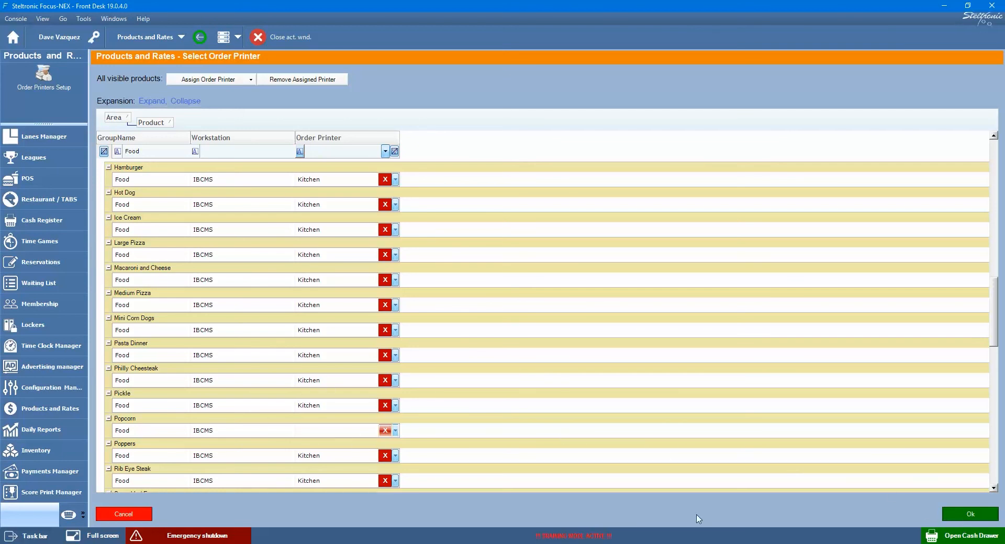
click(957, 518)
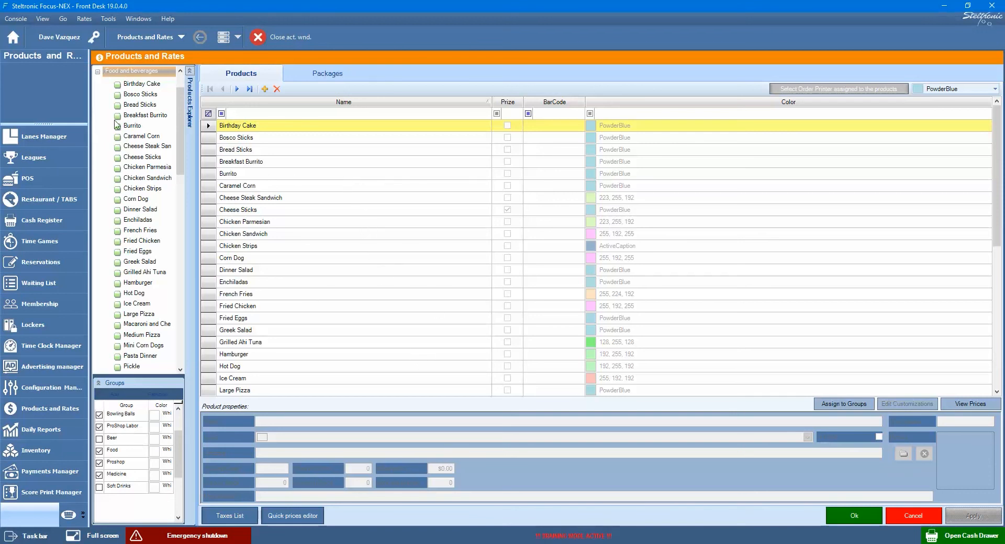
- Collapse the Food and beverages area in the product tree so only the main areas are listed
click(98, 72)
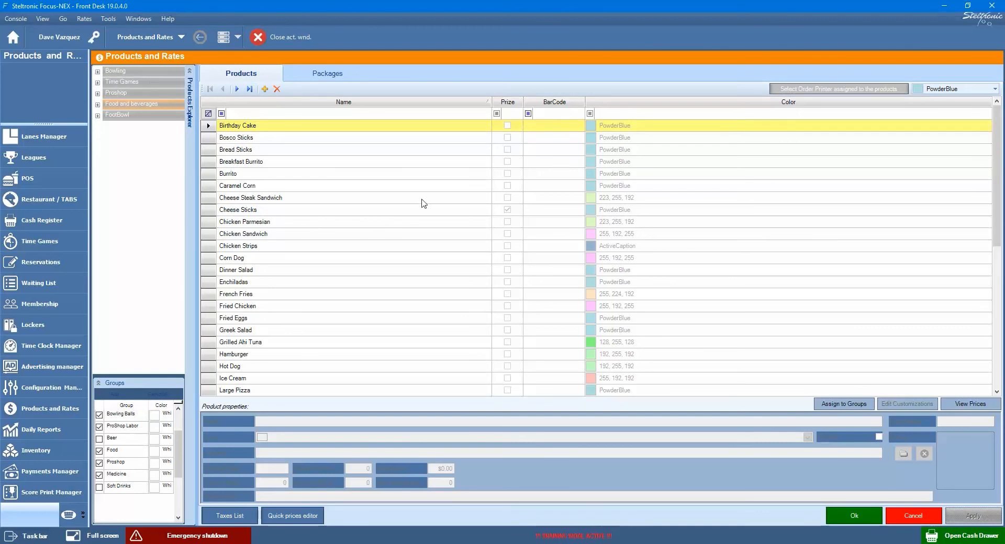
click(506, 208)
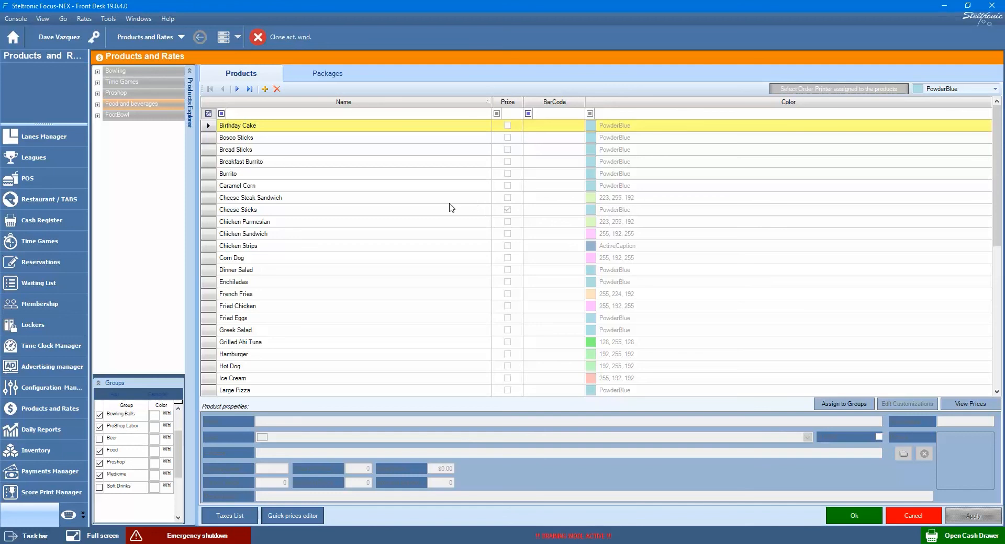